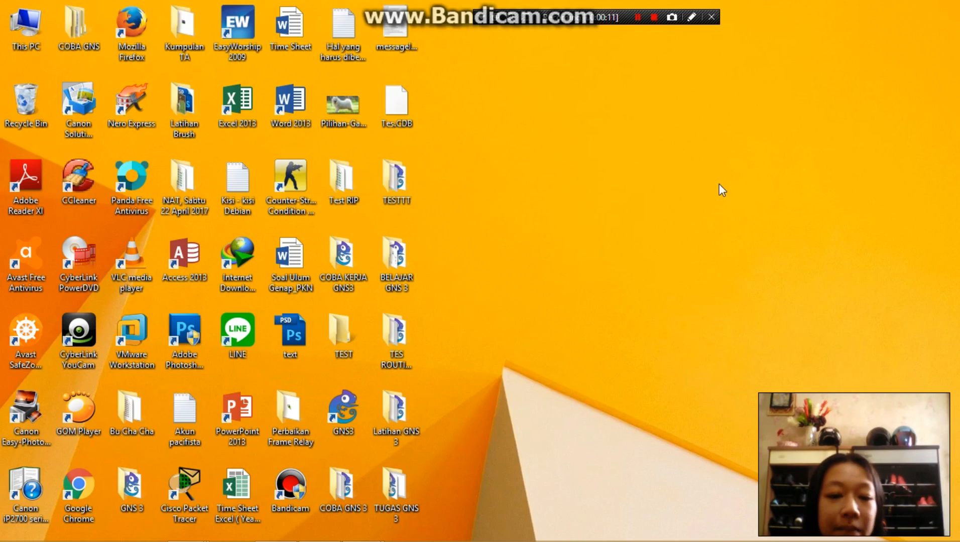
- Start GNS3, skipping its Setup Wizard, and create a new project named tugasakhirgns3
double_click(351, 409)
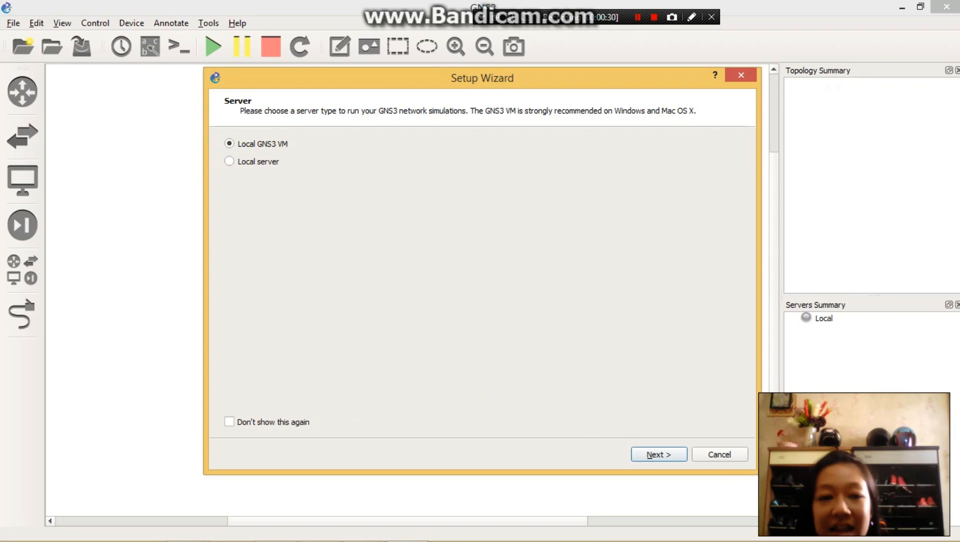
left_click(708, 454)
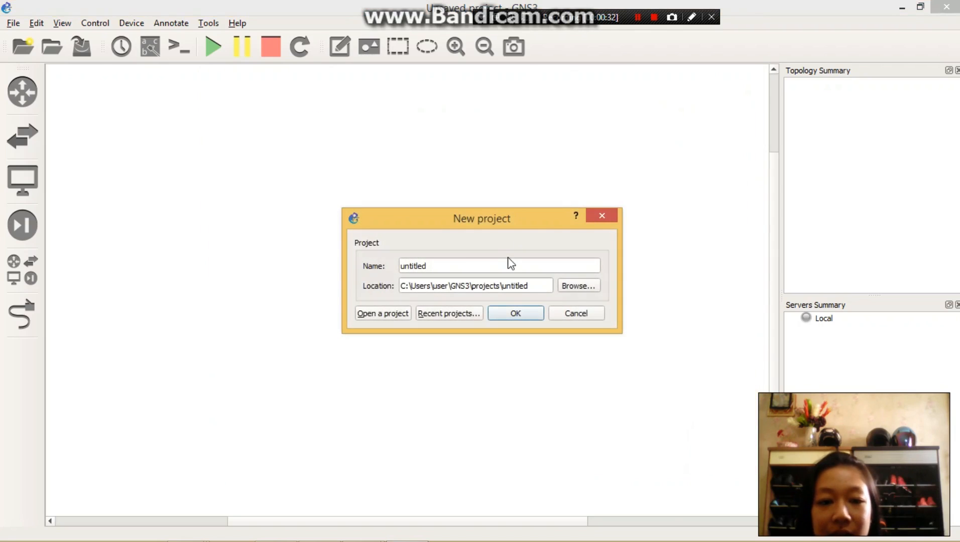
left_click(506, 260)
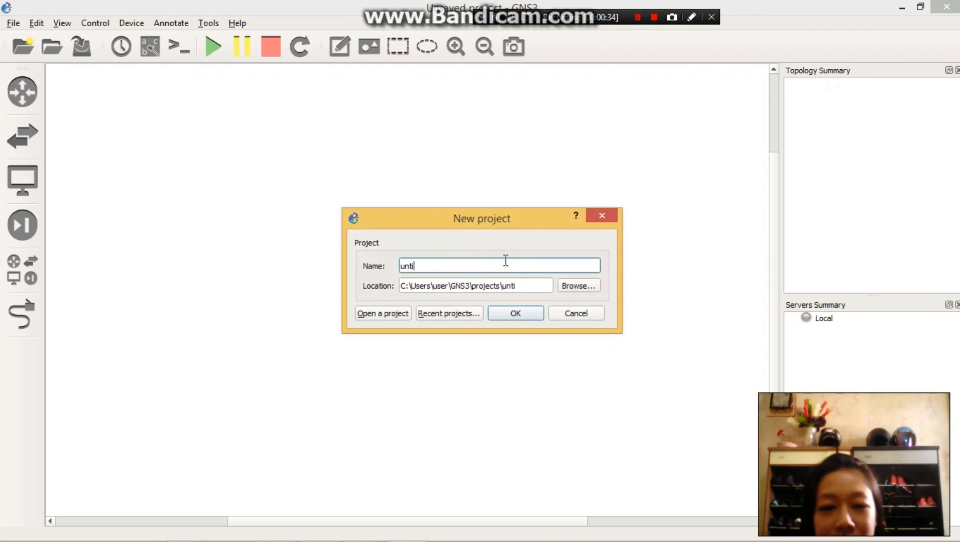
key("BackSpace")
key("BackSpace")
key("BackSpace")
key("BackSpace")
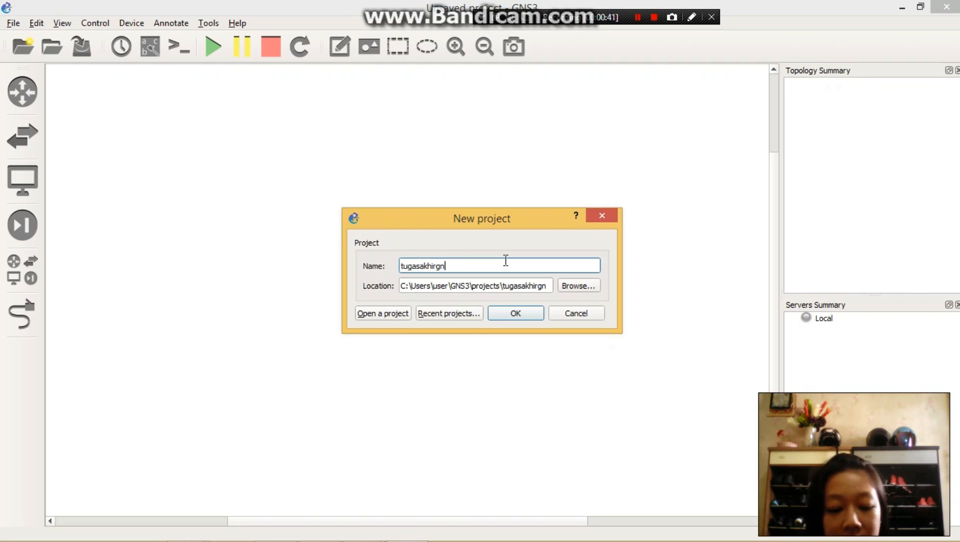
type("tugasakhirgns3")
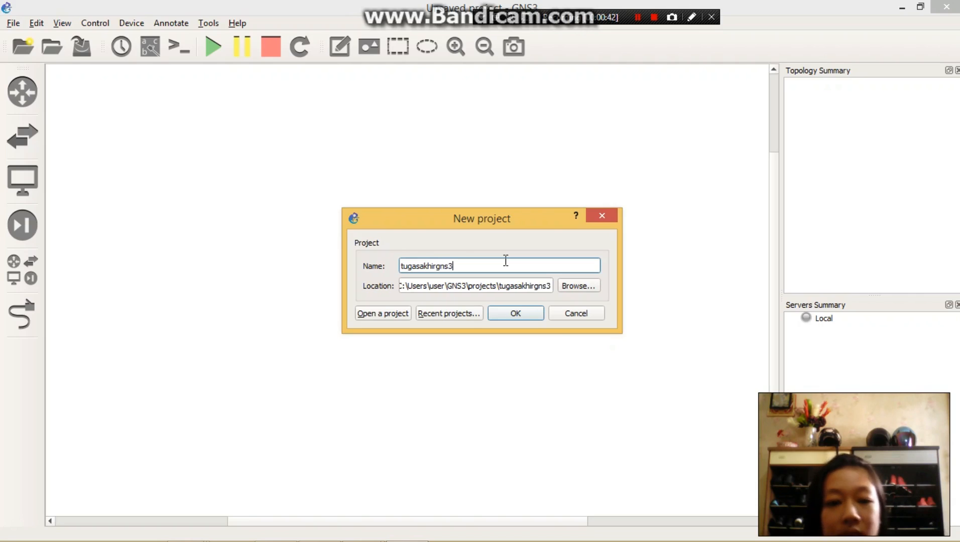
left_click(524, 315)
left_click(583, 292)
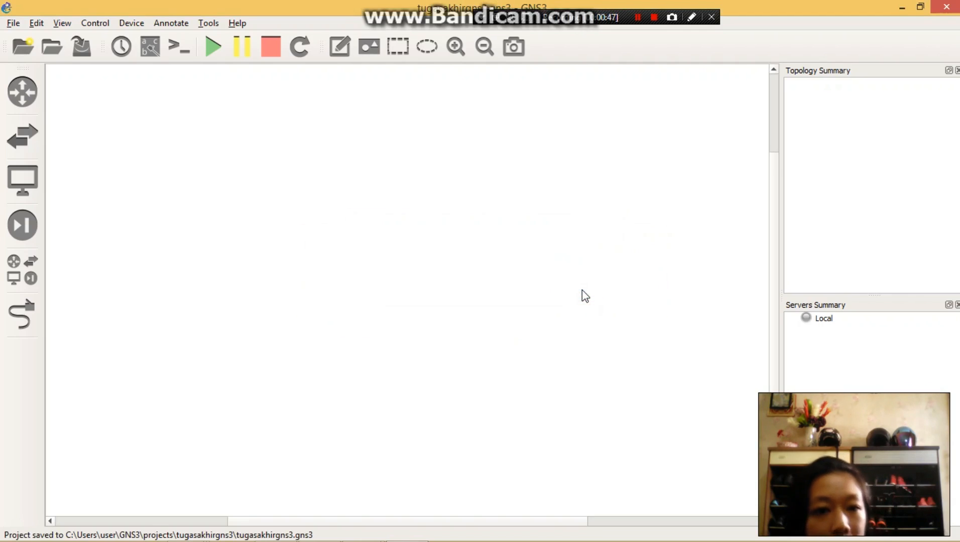
- Display the list of available router devices
left_click(28, 82)
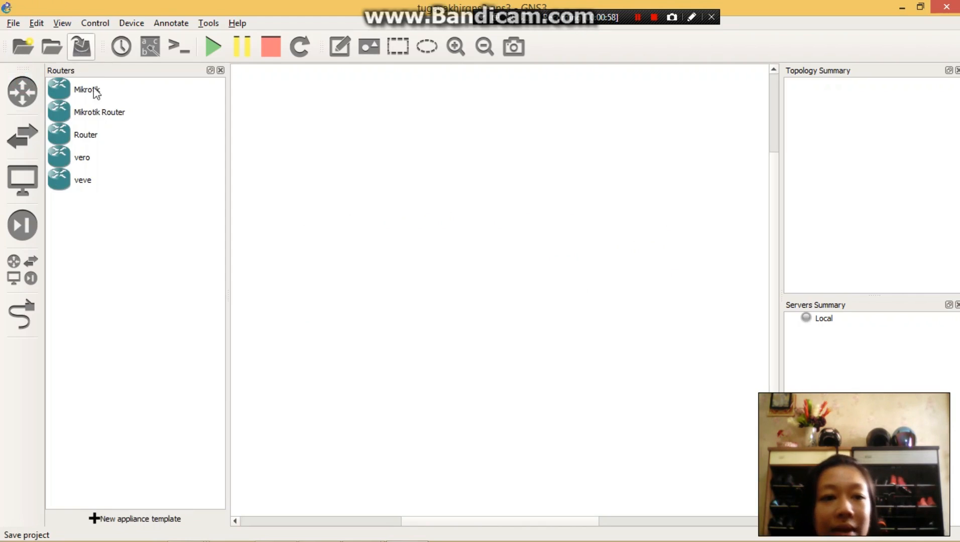
left_click(311, 177)
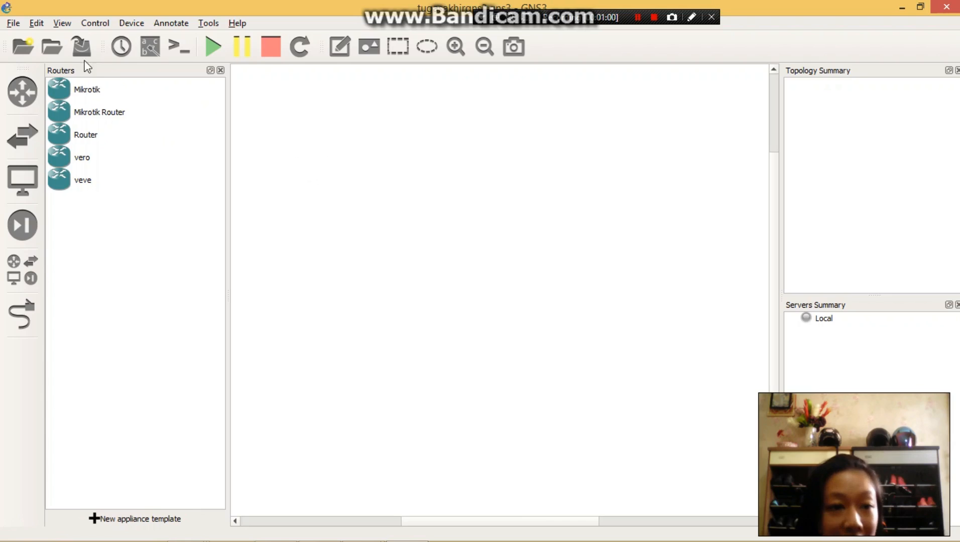
left_click(345, 216)
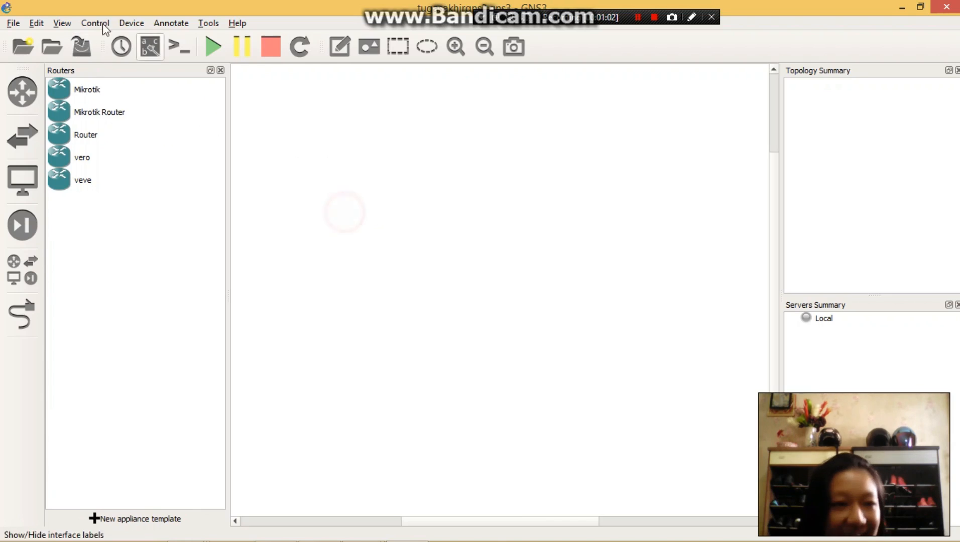
- Start a new QEMU VM template in the preferences and name it tugasakhir
left_click(31, 23)
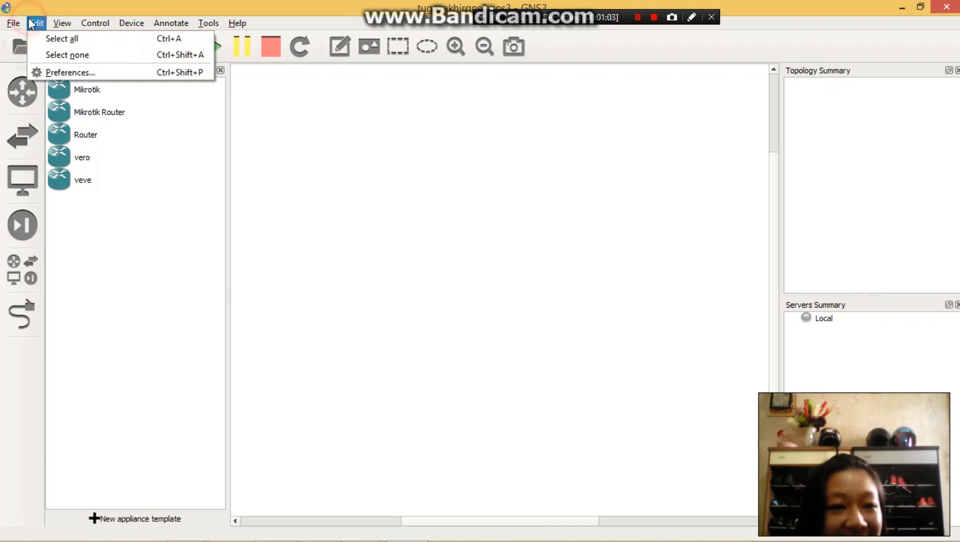
left_click(81, 73)
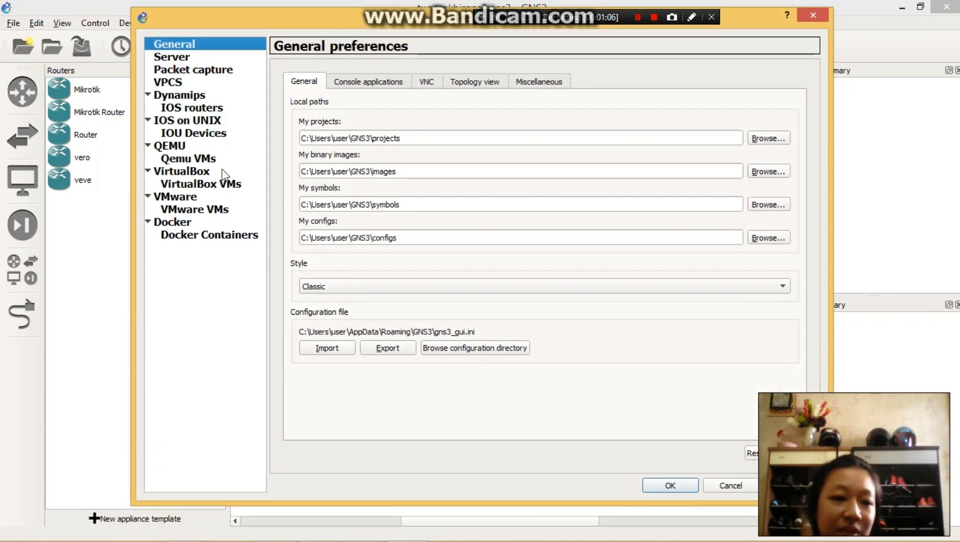
left_click(215, 160)
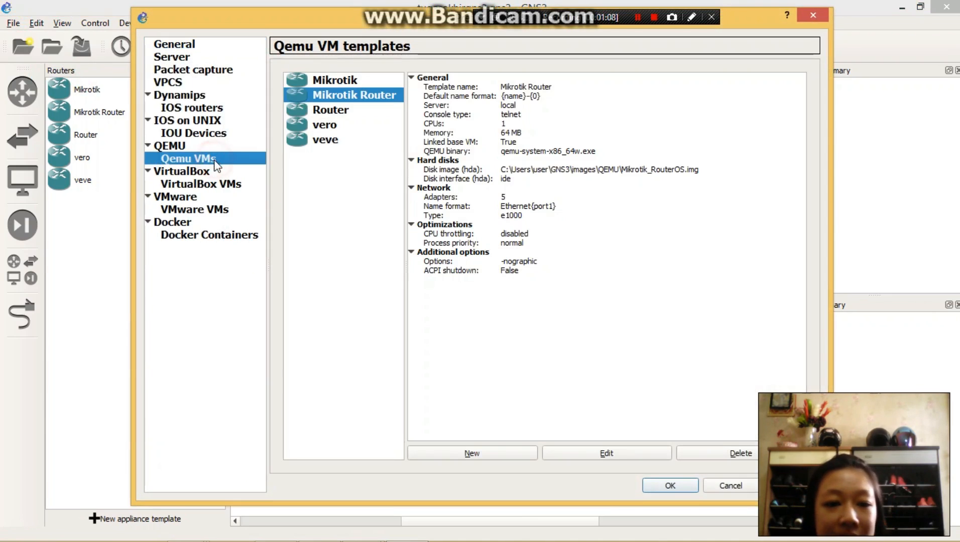
left_click(452, 454)
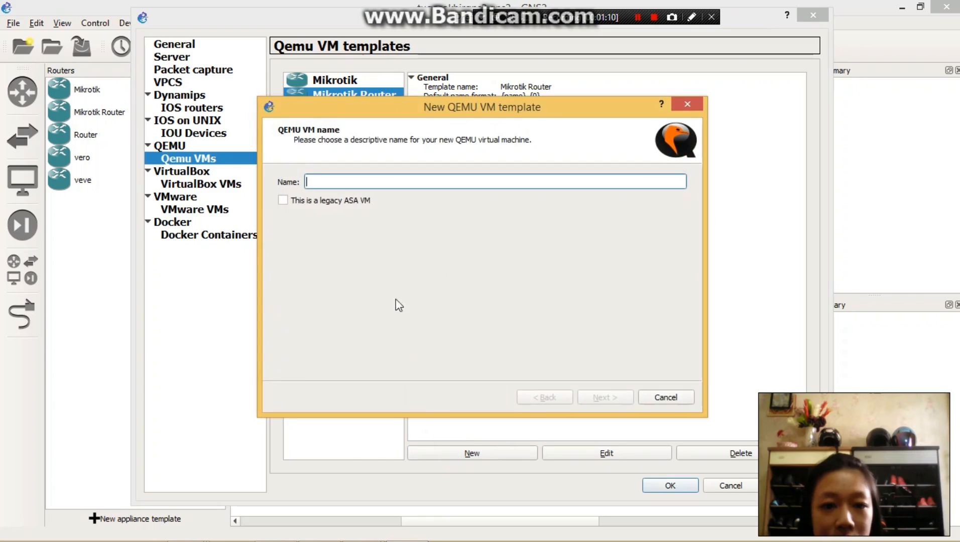
type("d")
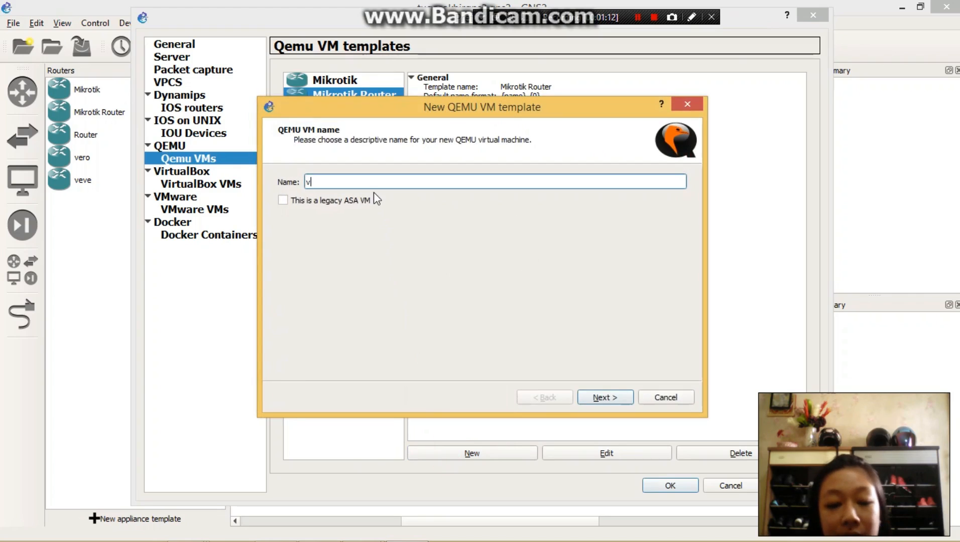
key("BackSpace")
type("t")
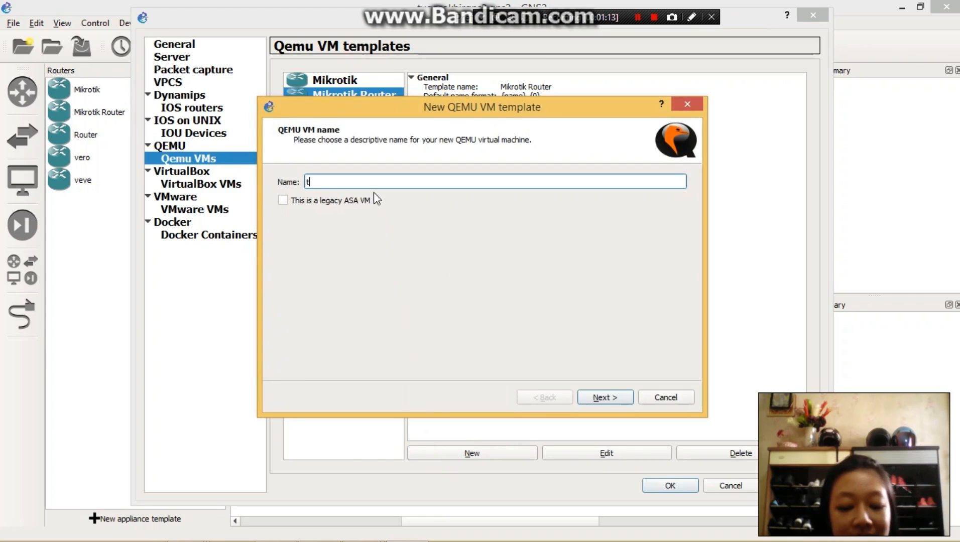
type("ugasakhir")
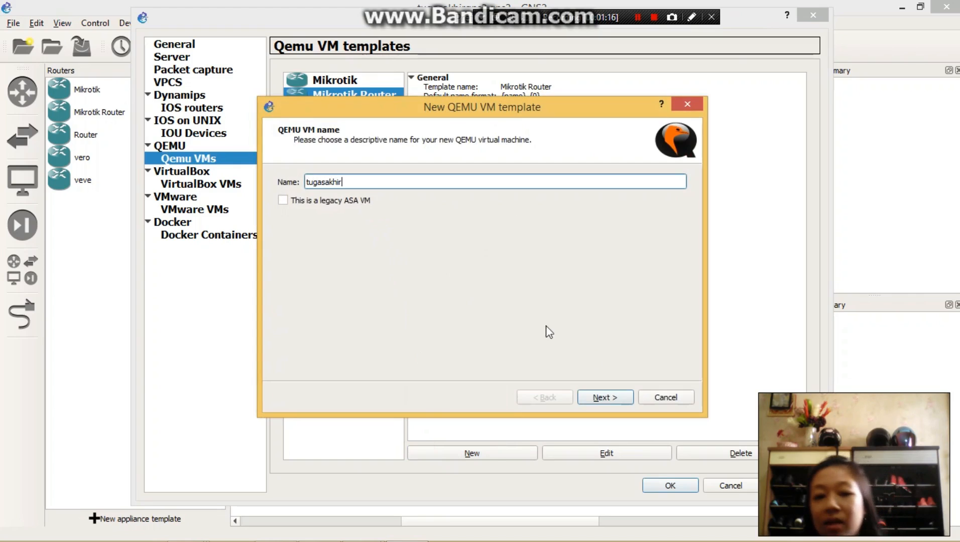
left_click(623, 400)
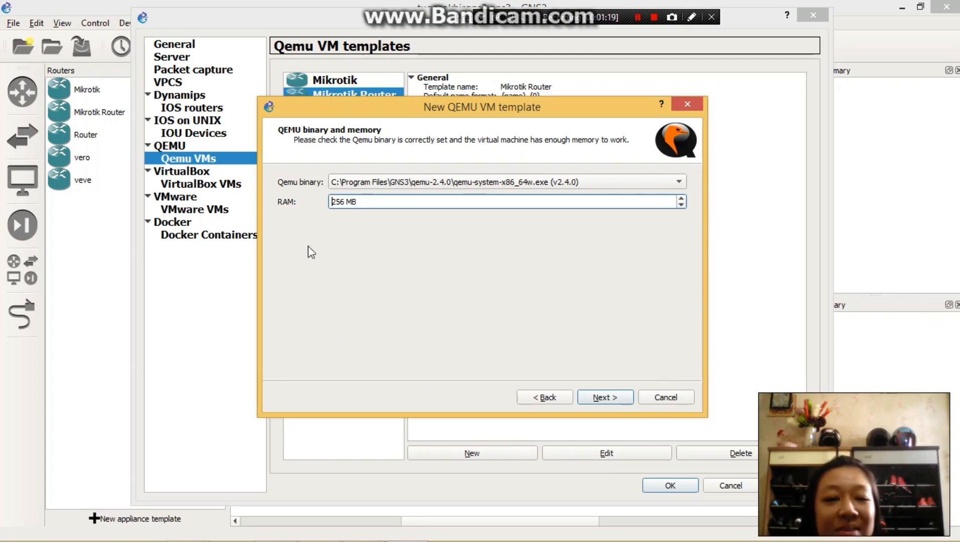
- Set the new template's RAM to 64 MB and continue to the disk image page
left_click(353, 201)
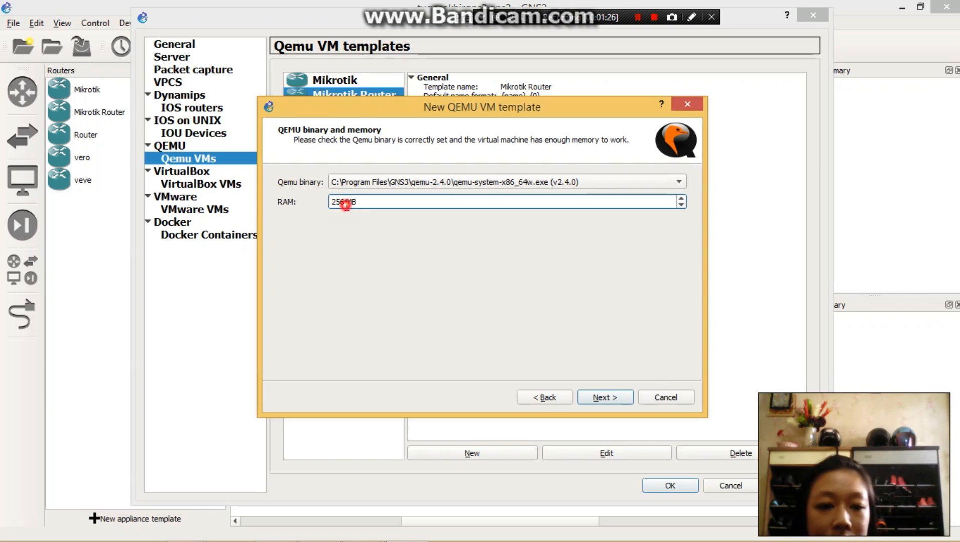
left_click(346, 204)
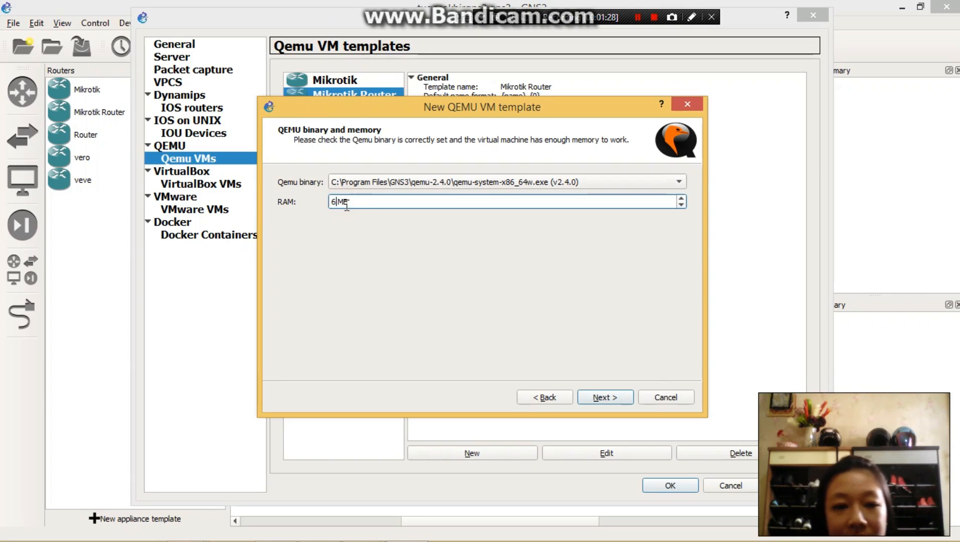
type("64")
left_click(623, 399)
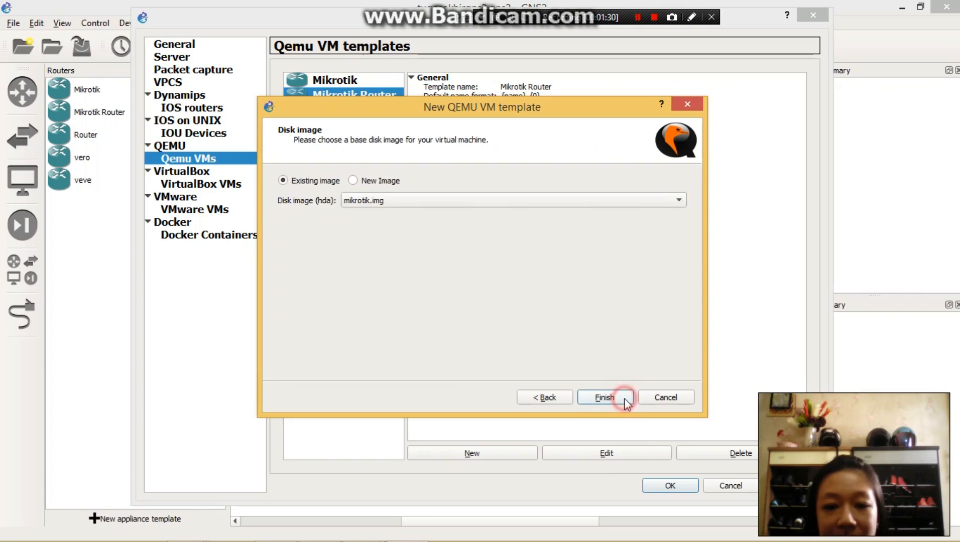
- Use Mikrotik_RouterOS from Downloads as a new disk image, copy it to the default images directory, and finish the template
left_click(355, 180)
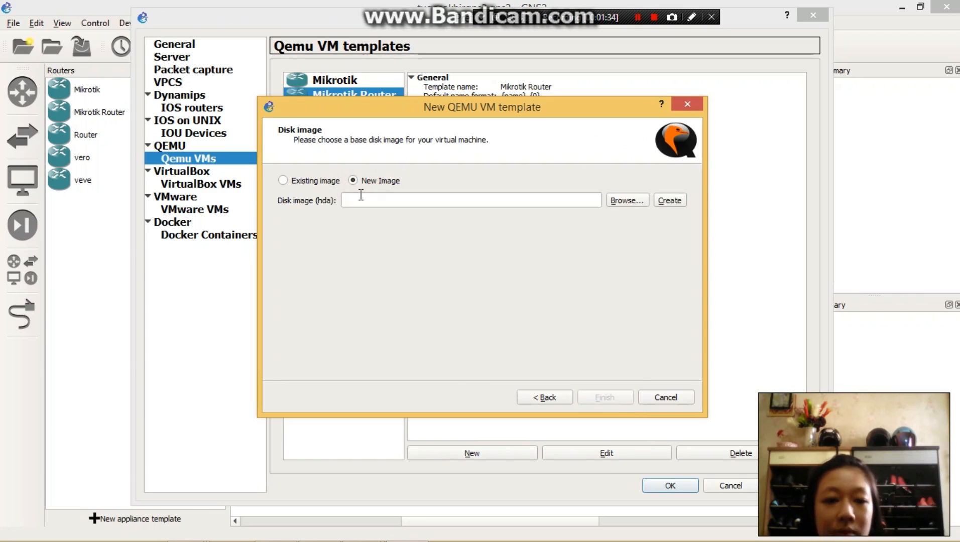
left_click(361, 196)
left_click(622, 201)
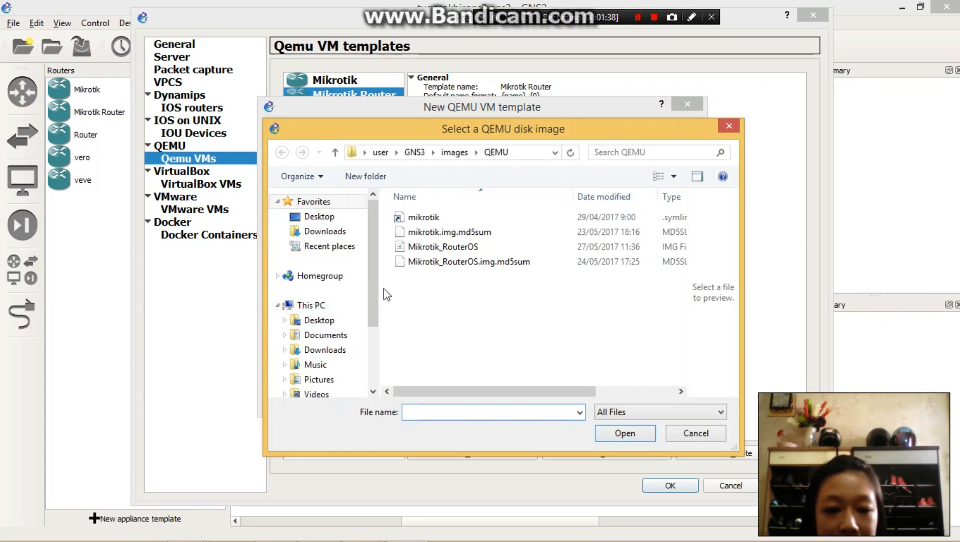
left_click(343, 350)
left_click_drag(686, 225, 658, 321)
left_click(627, 266)
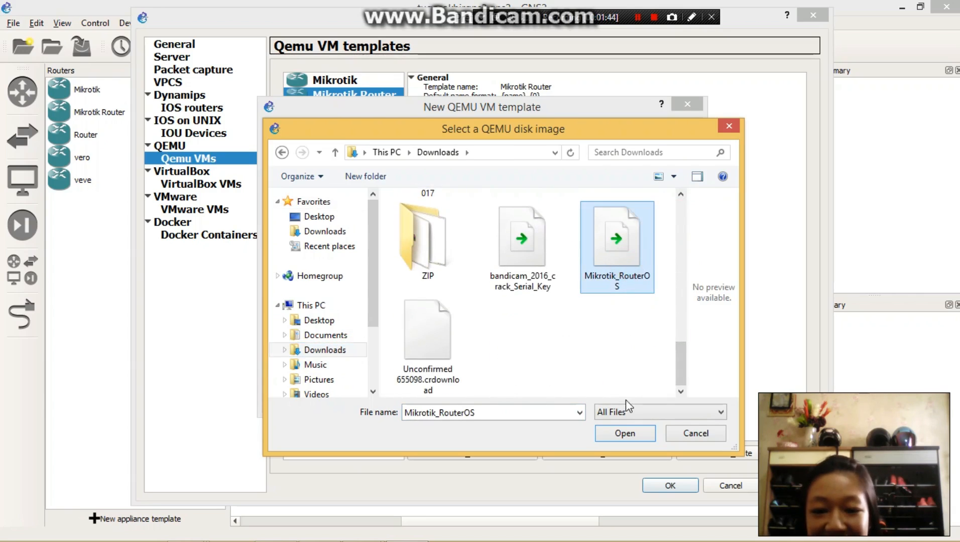
left_click(624, 434)
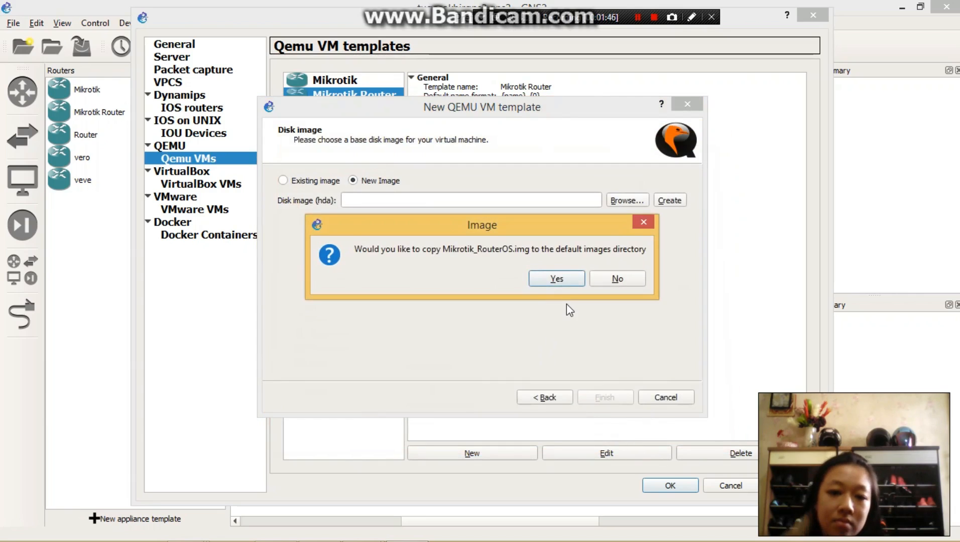
left_click(568, 281)
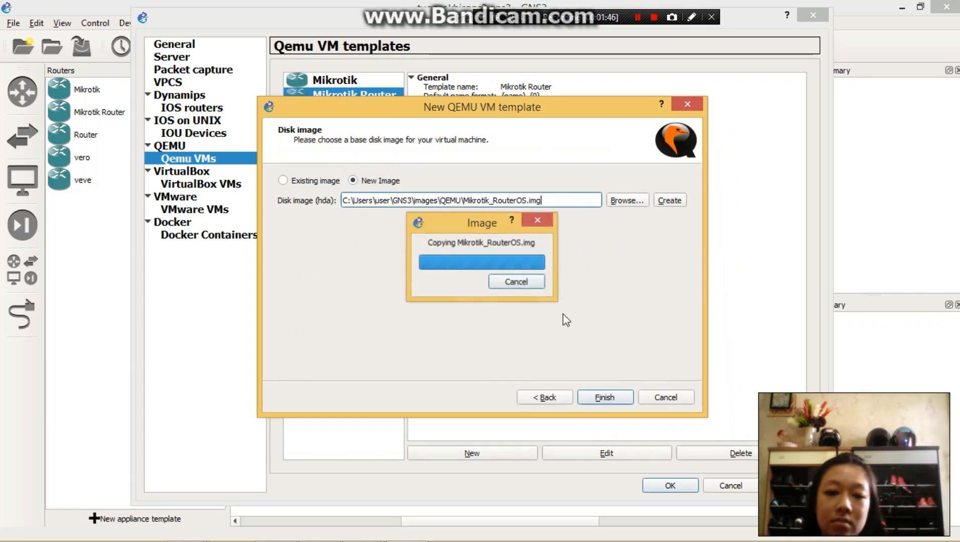
left_click(614, 397)
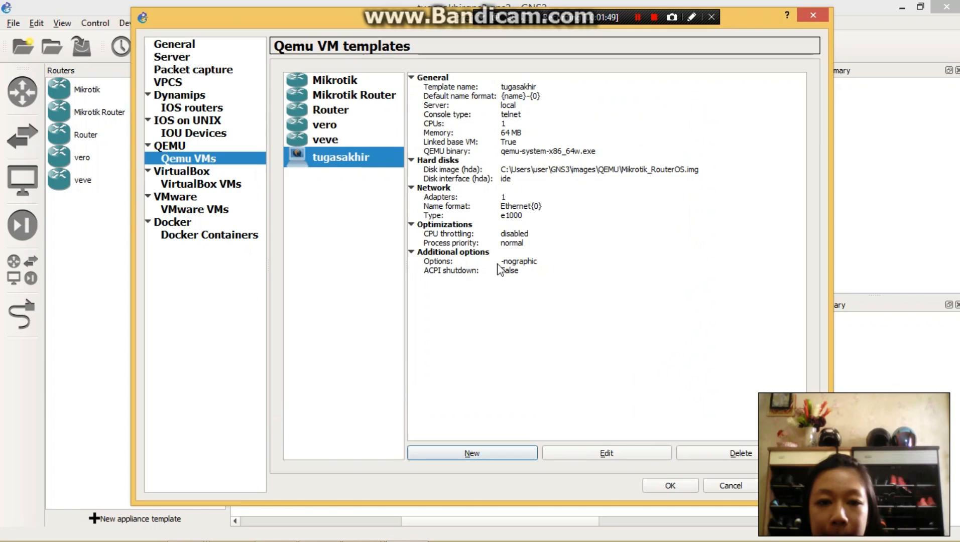
- Edit the tugasakhir template to use the router symbol from the symbols library and the Routers category
left_click(591, 453)
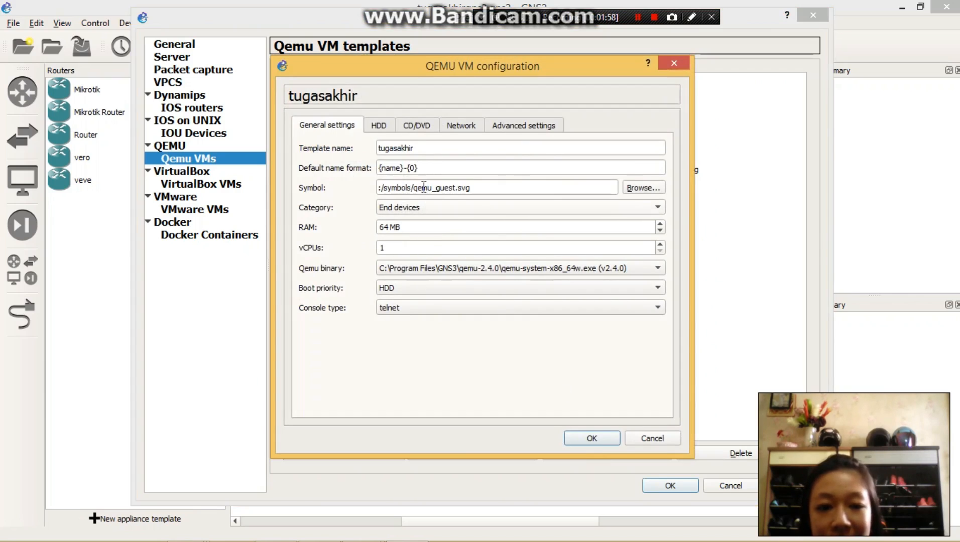
left_click(634, 188)
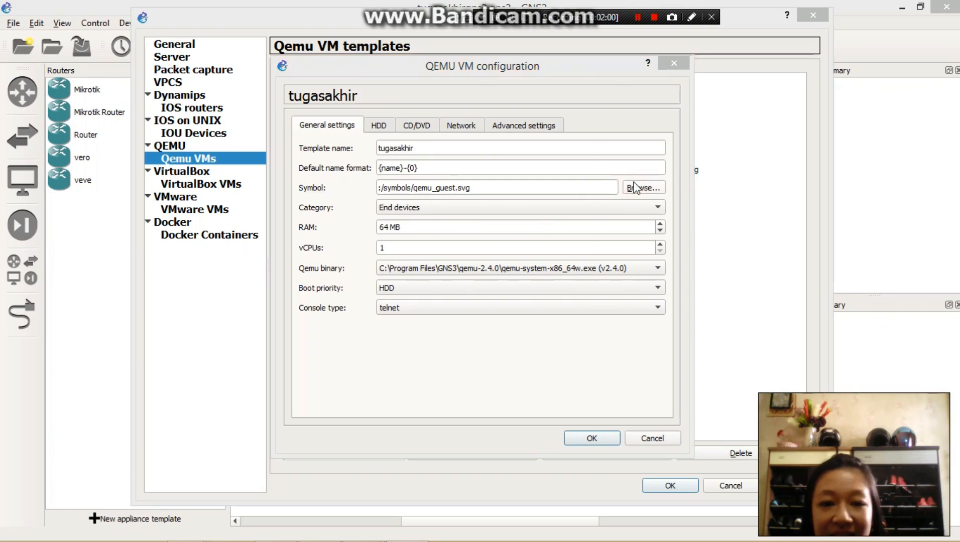
left_click(510, 164)
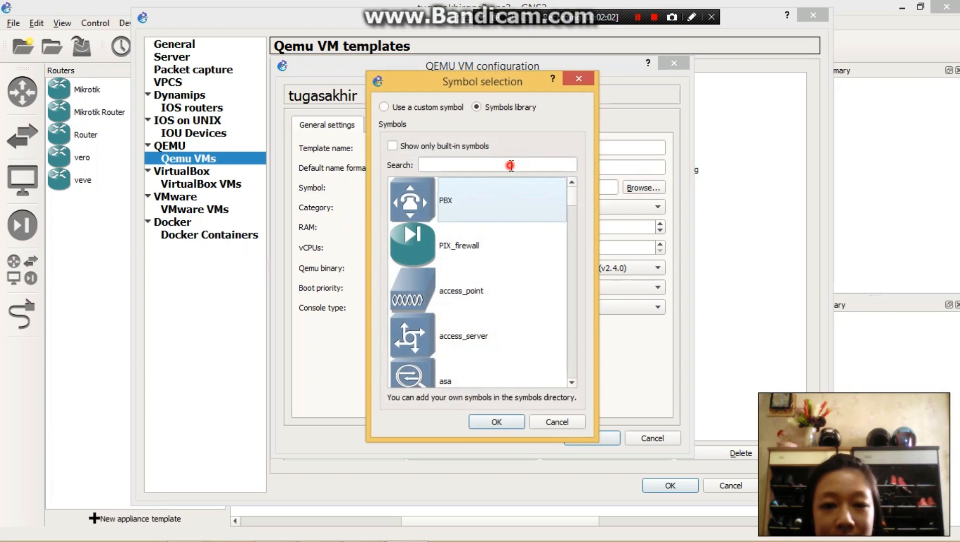
type("rout")
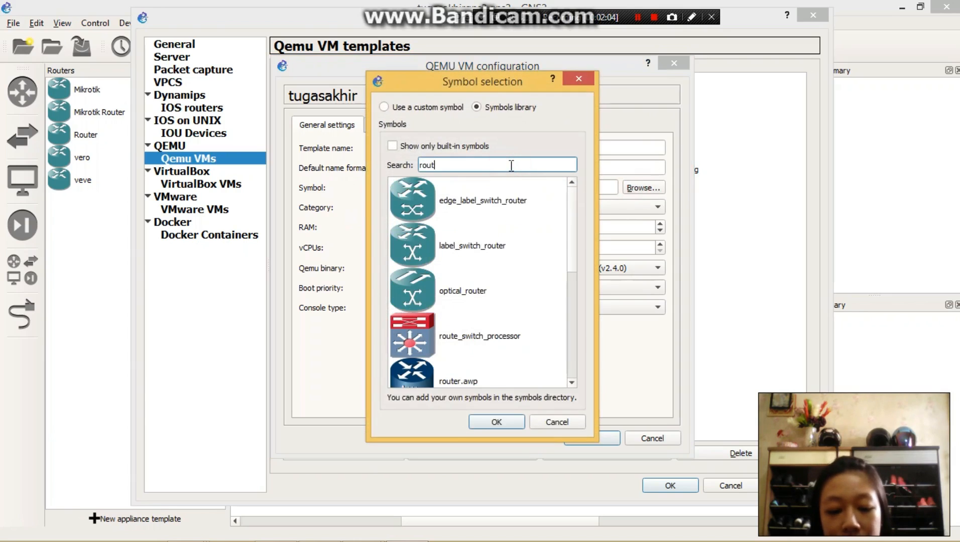
type("er")
scroll(505, 331, "down", 2)
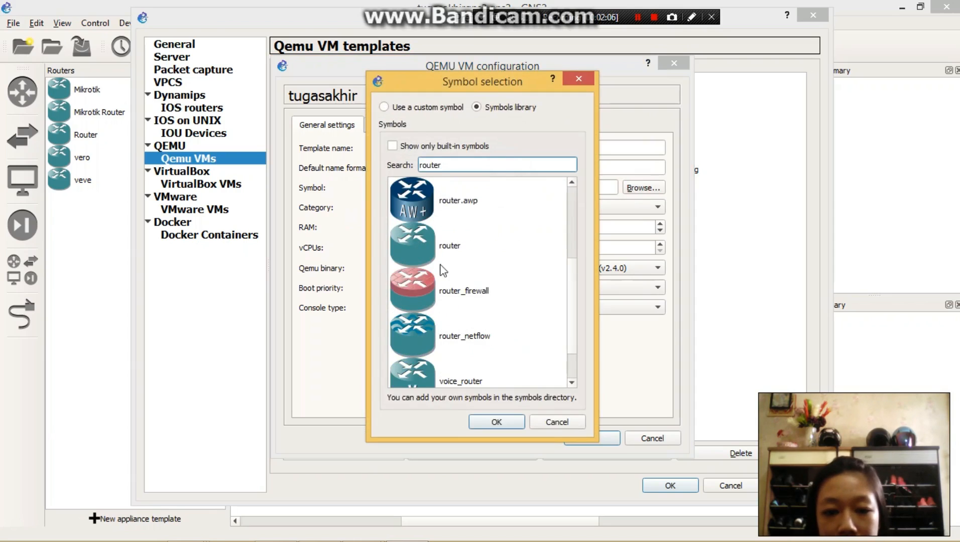
left_click(446, 232)
left_click(496, 422)
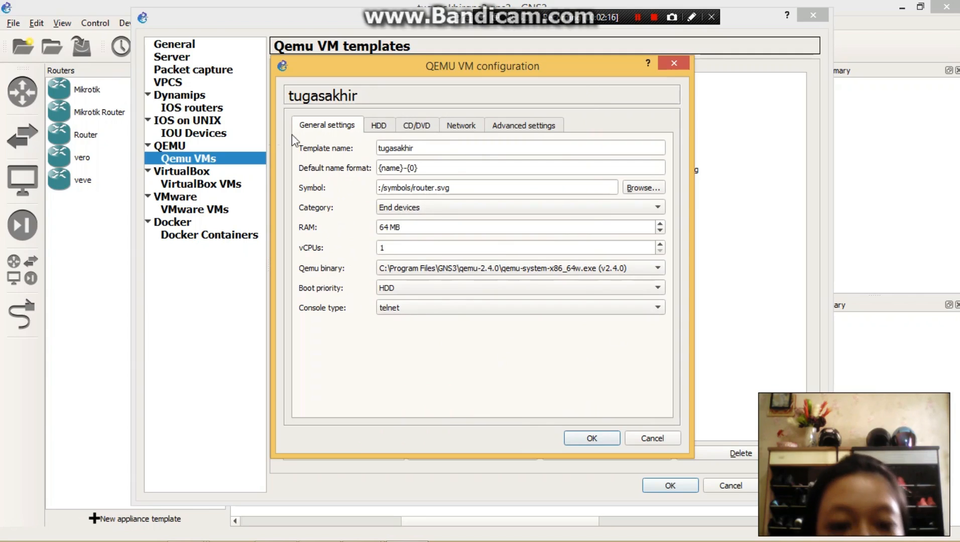
left_click(423, 206)
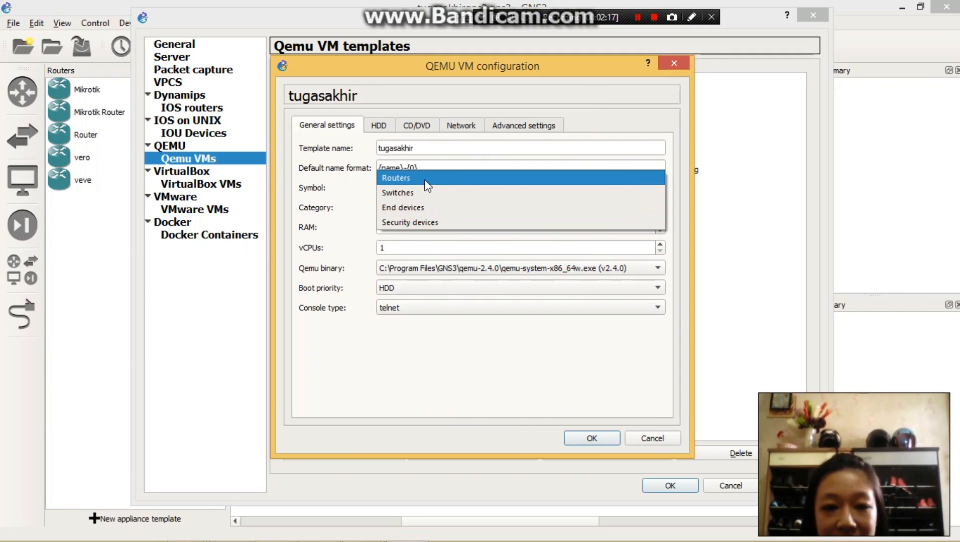
left_click(397, 178)
- Set the number of network adapters of the tugasakhir template to 5
left_click(467, 126)
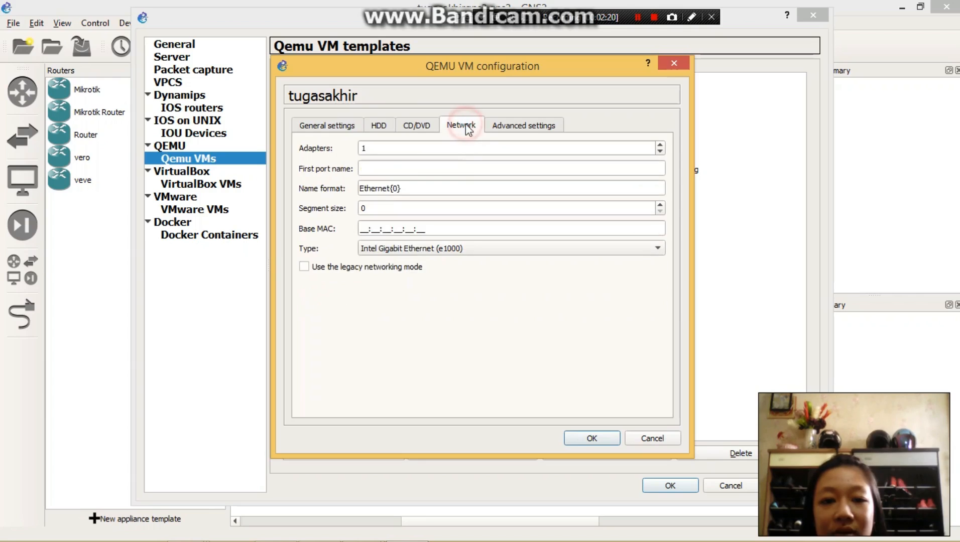
left_click(376, 144)
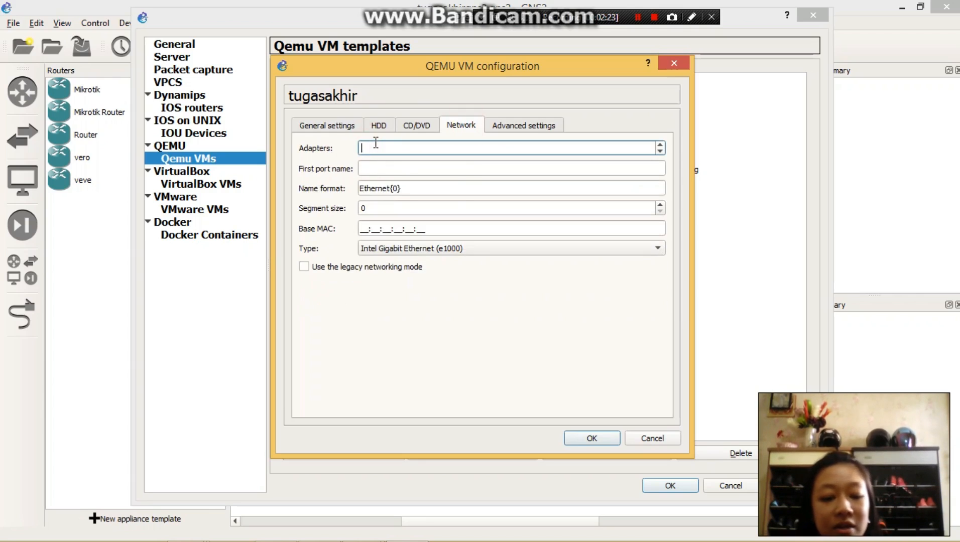
type("5")
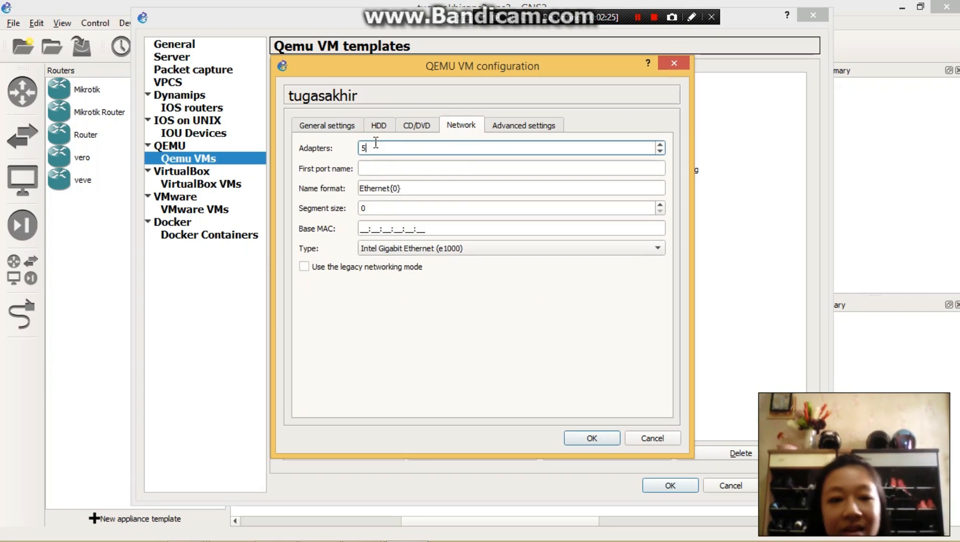
- Try to save the tugasakhir template with the network port name format Ethernet{post1}
left_click(395, 187)
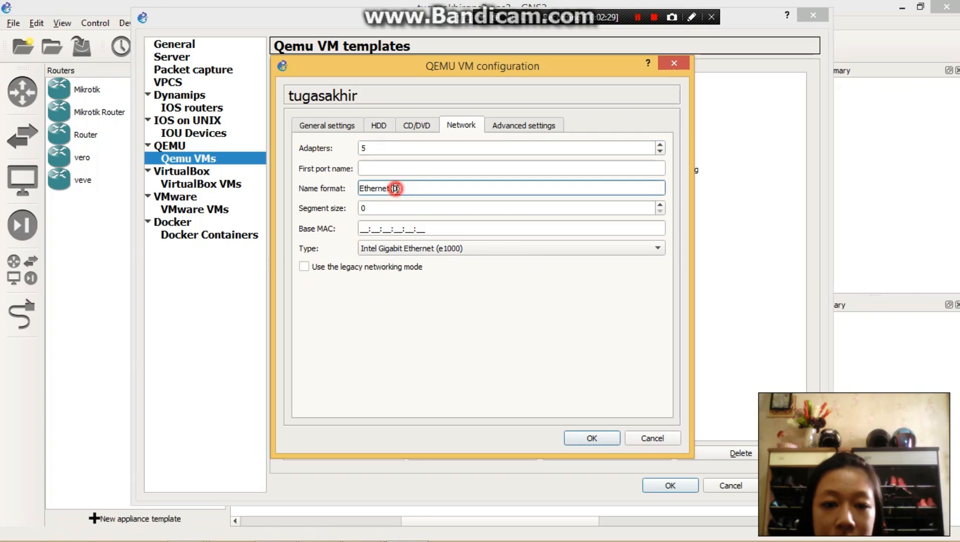
left_click(400, 186)
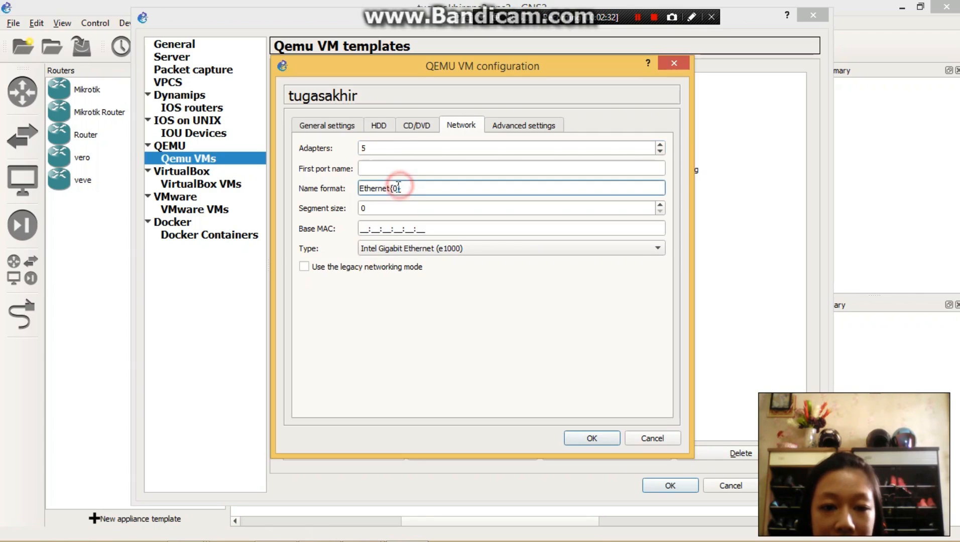
left_click(396, 188)
left_click(396, 188)
key("BackSpace")
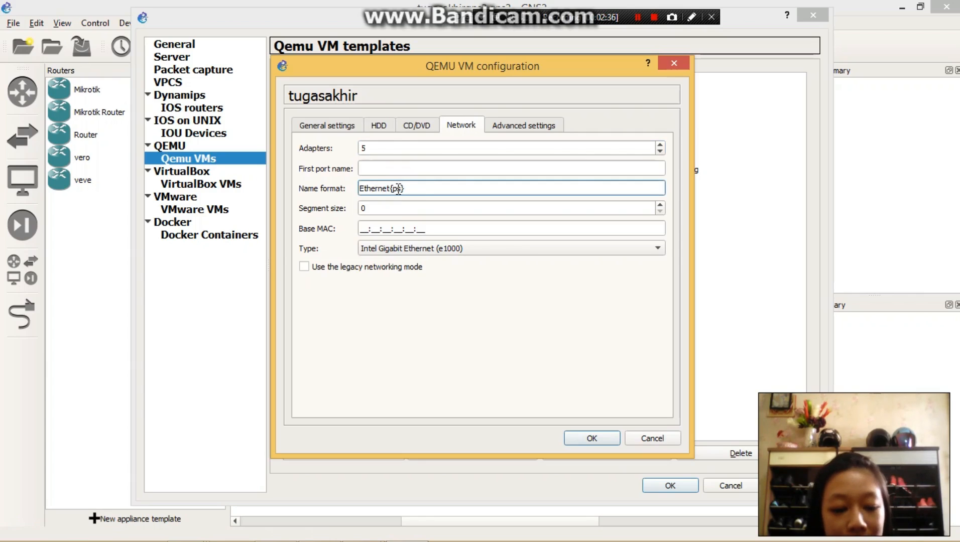
type("post1")
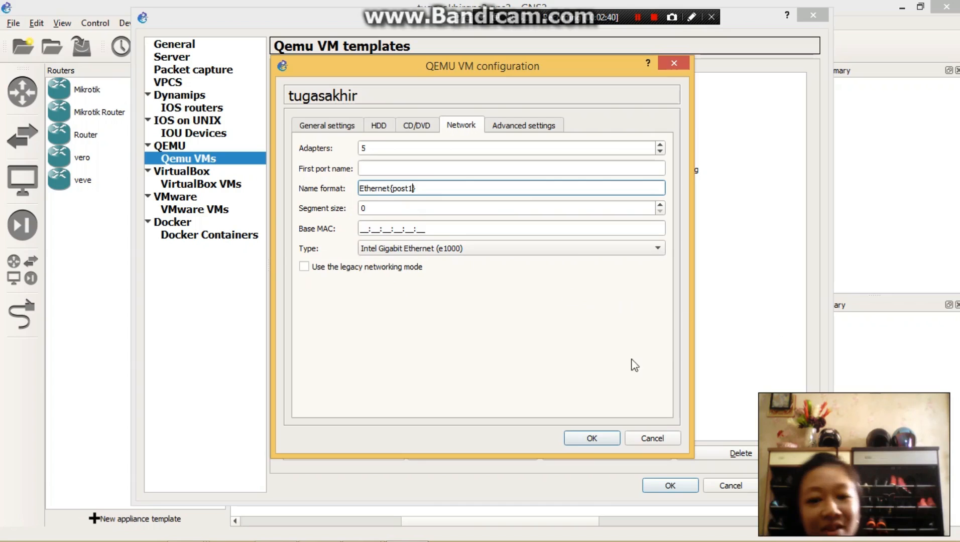
left_click(597, 438)
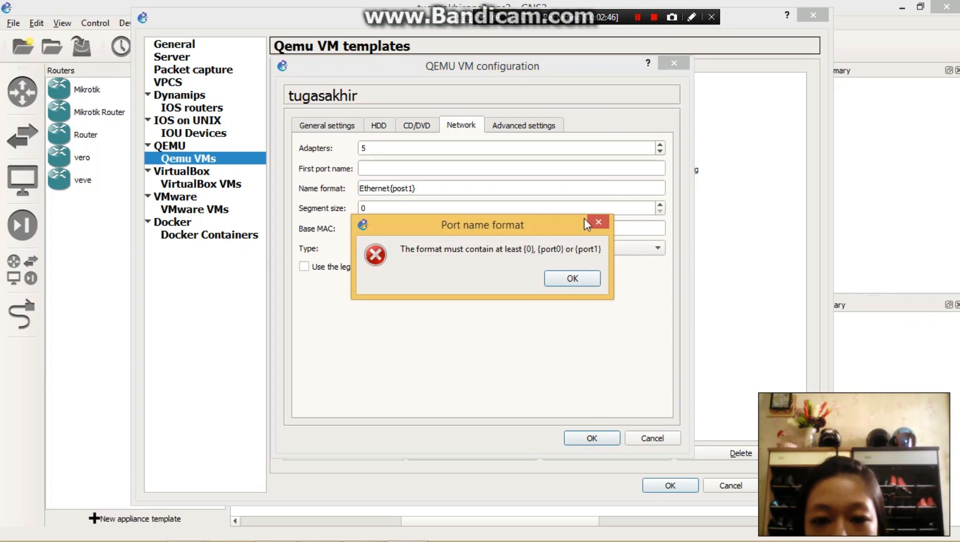
left_click(624, 234)
left_click(616, 222)
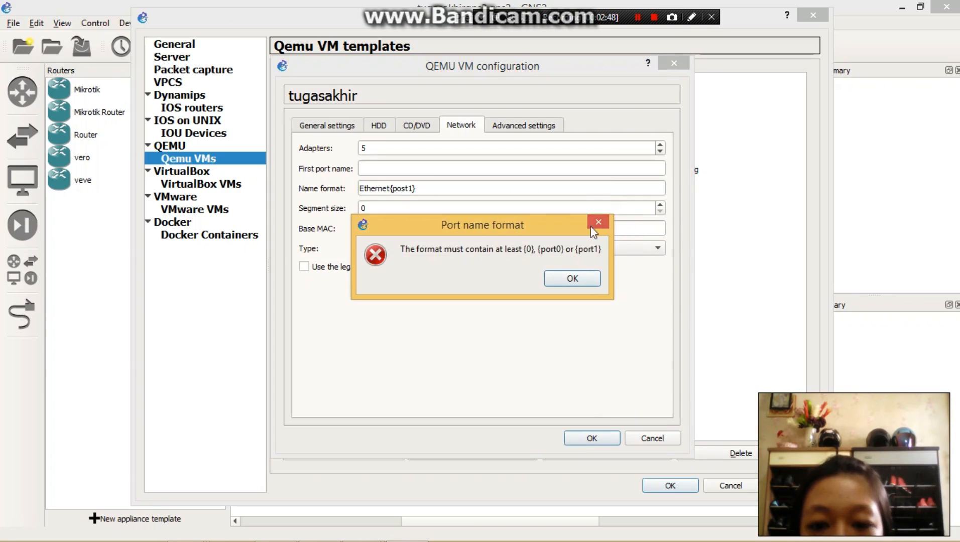
left_click(592, 225)
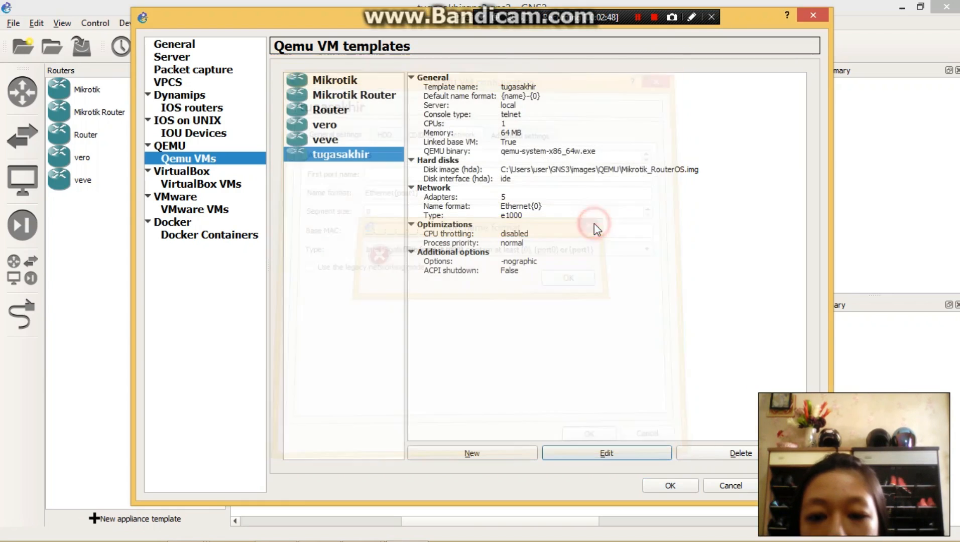
- Edit the tugasakhir template again to use the port name format Ethernet{port1}, then save the template and apply the preferences
left_click(586, 452)
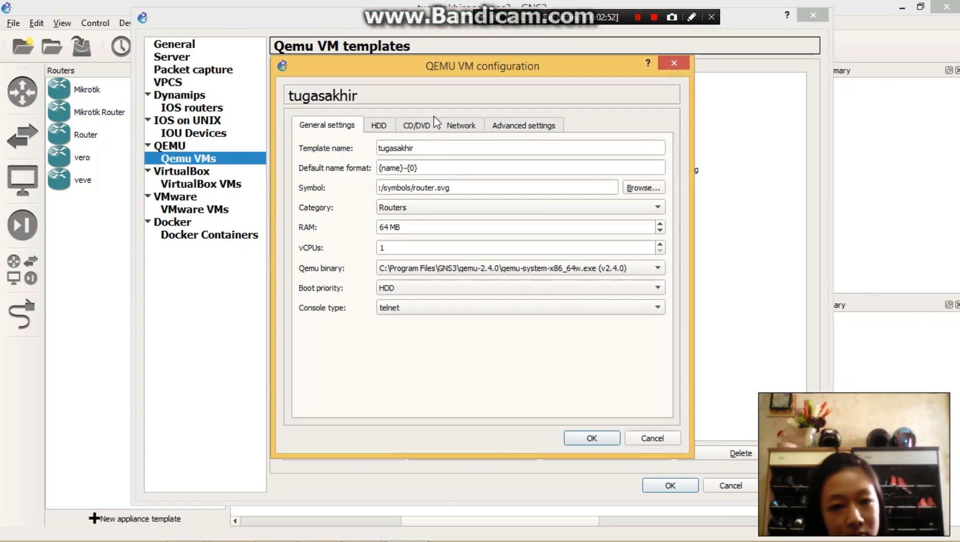
left_click(465, 125)
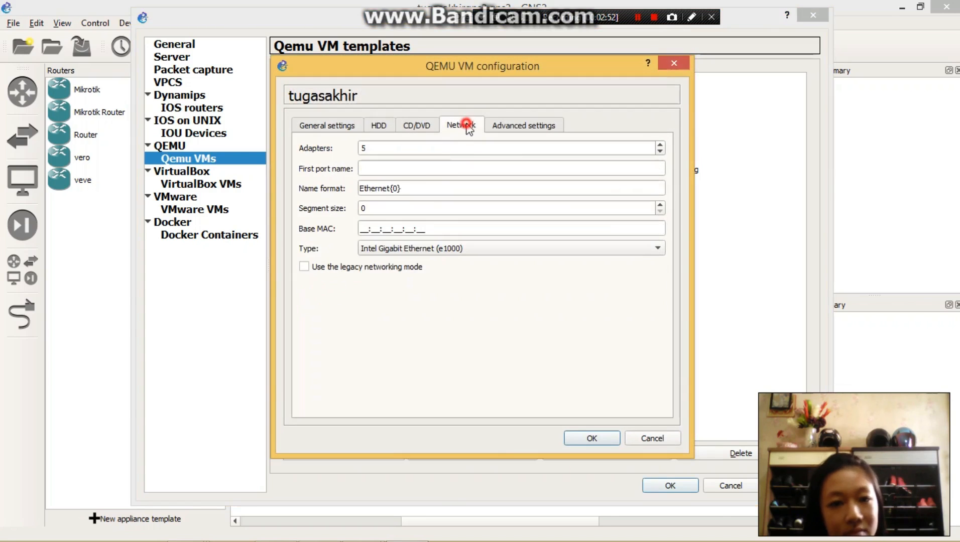
left_click(397, 186)
left_click(399, 189)
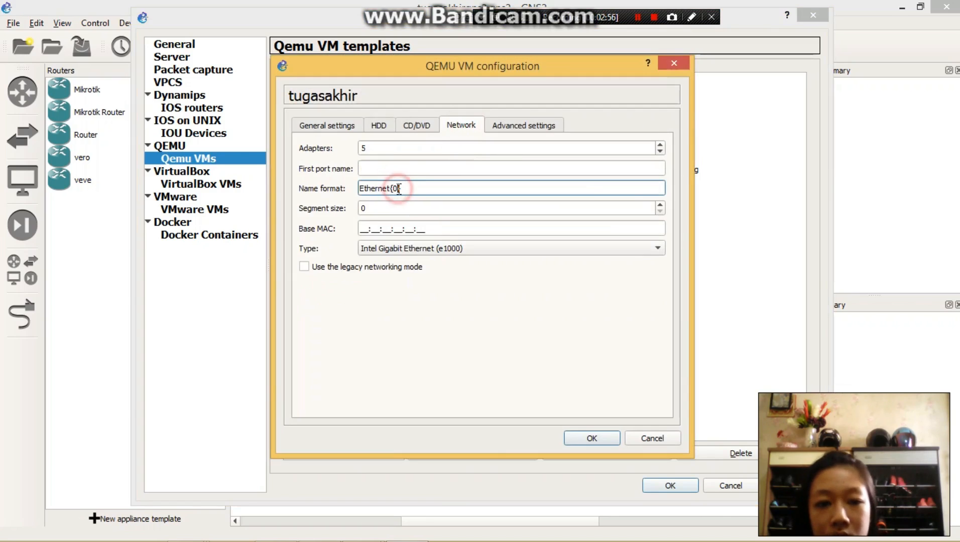
key("BackSpace")
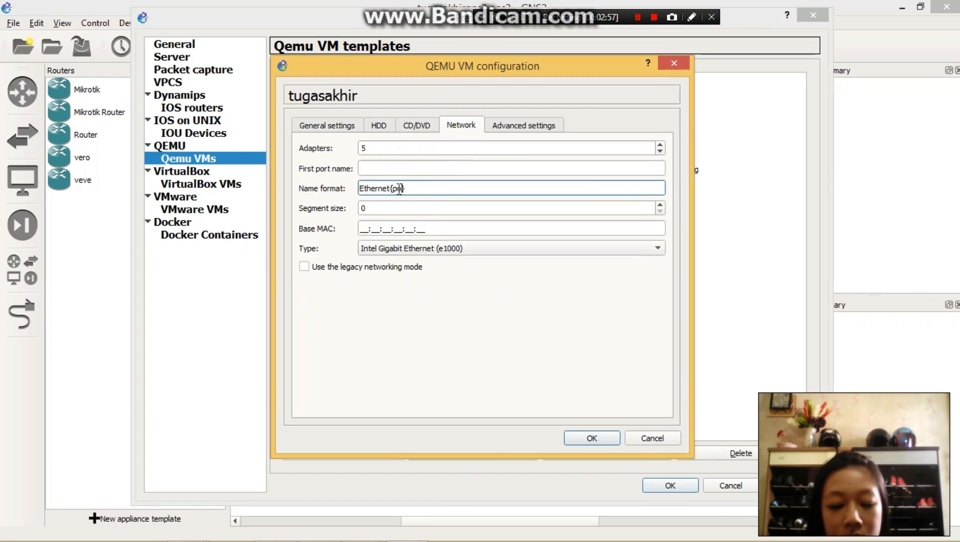
type("port1")
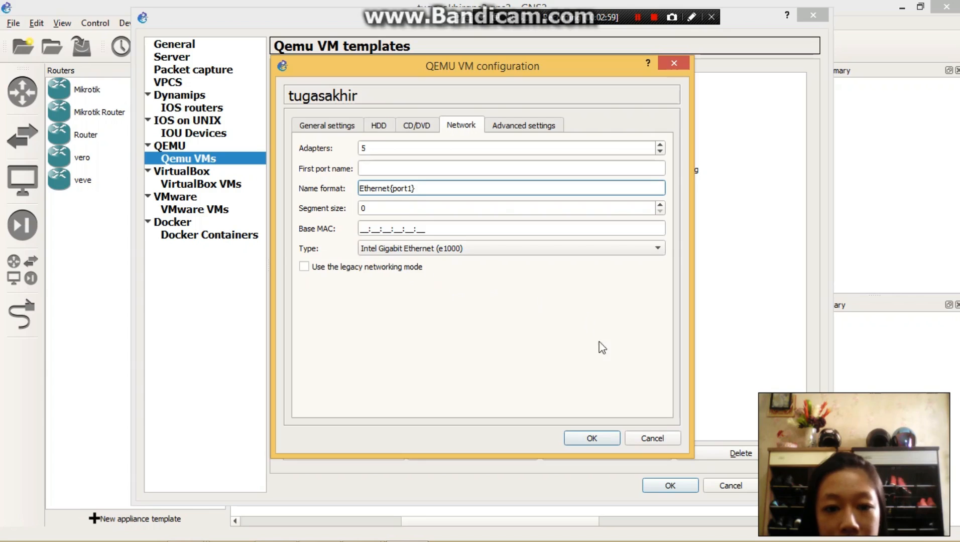
left_click(583, 437)
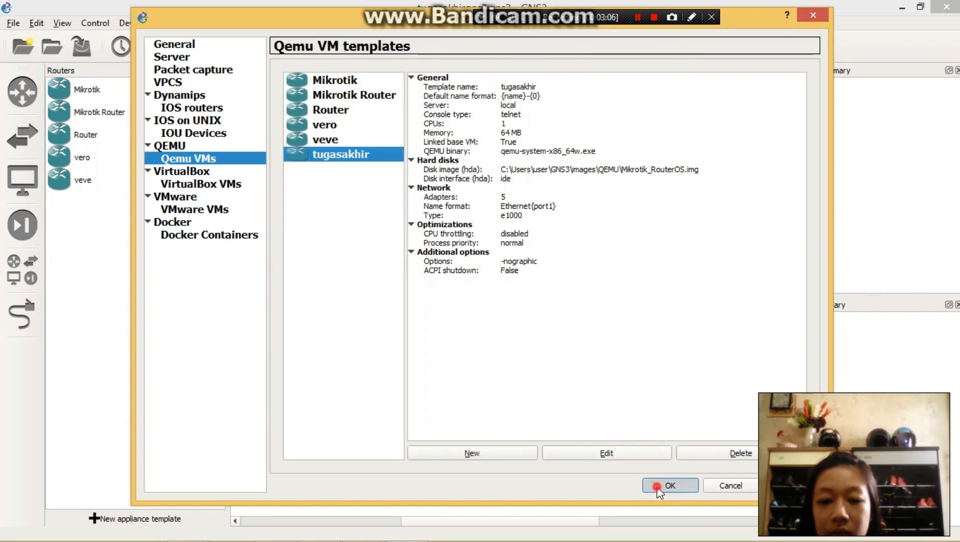
left_click(669, 485)
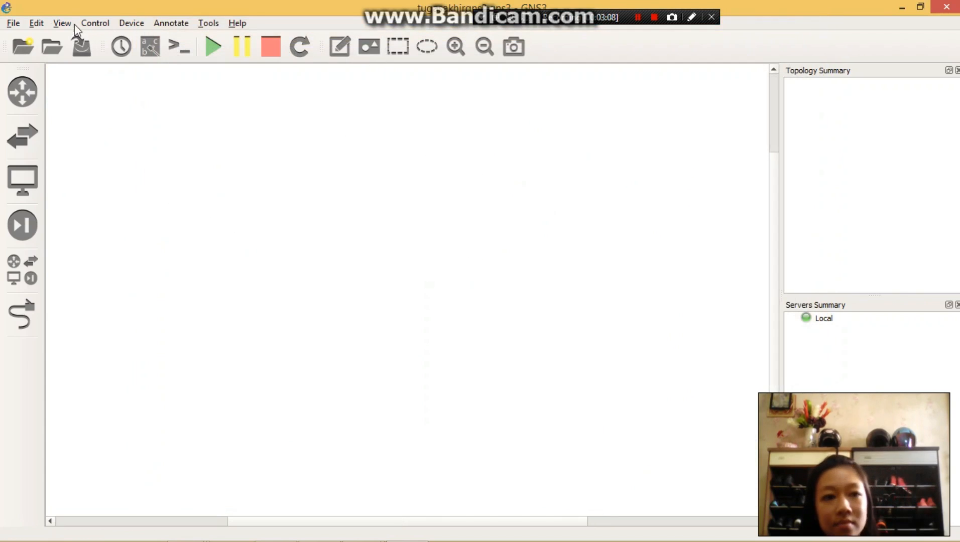
- Browse the available router devices to check for the tugasakhir template
left_click(16, 97)
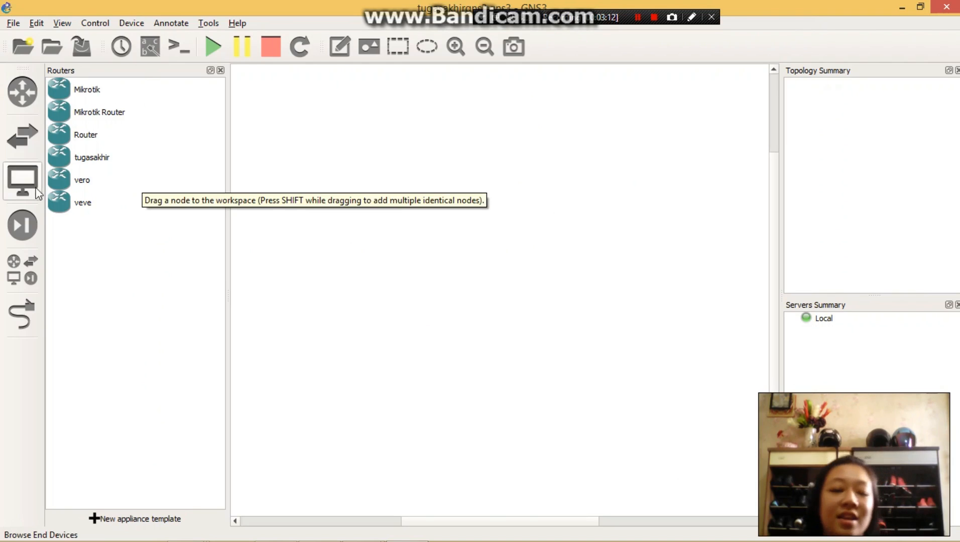
left_click(25, 96)
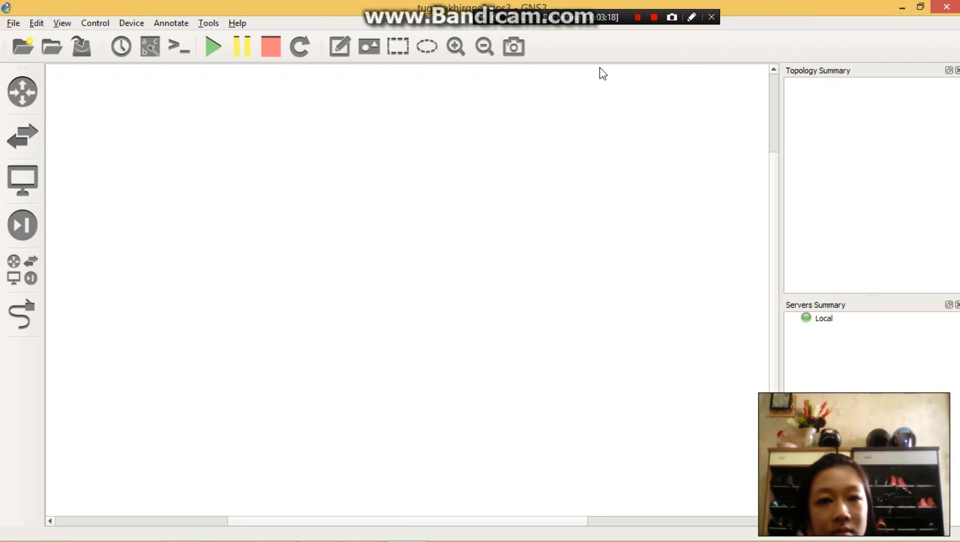
left_click(639, 16)
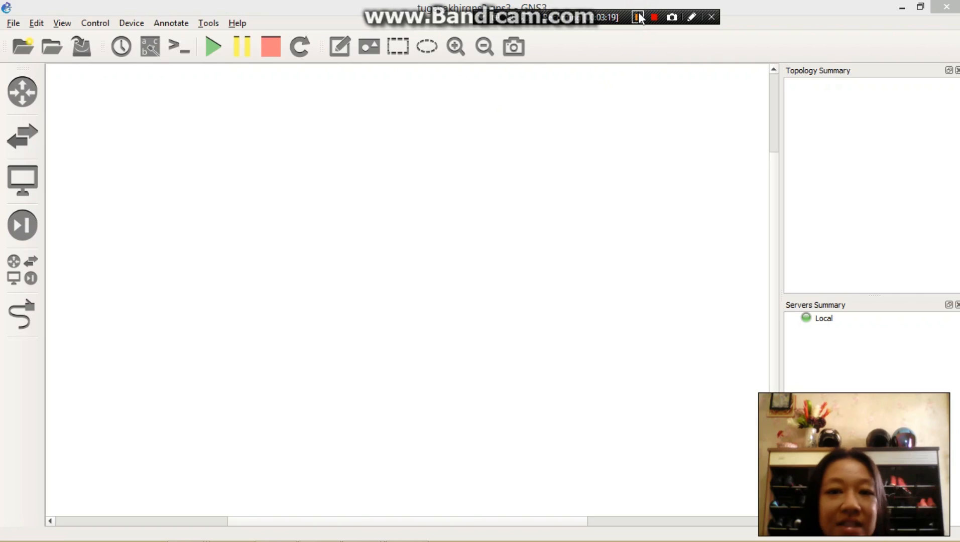
- List all devices and place two tugasakhir routers side by side in the upper part of the workspace
left_click(31, 277)
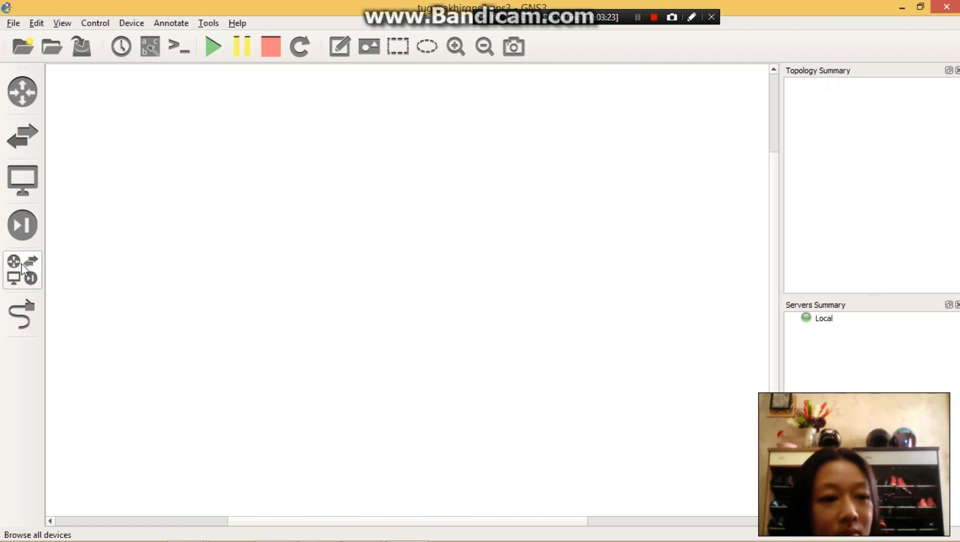
left_click(18, 269)
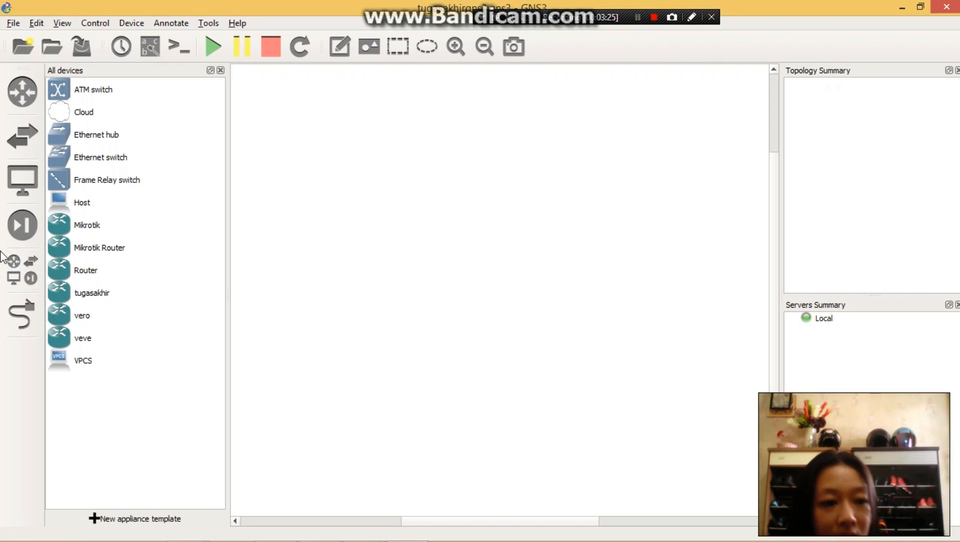
left_click(10, 271)
left_click(29, 277)
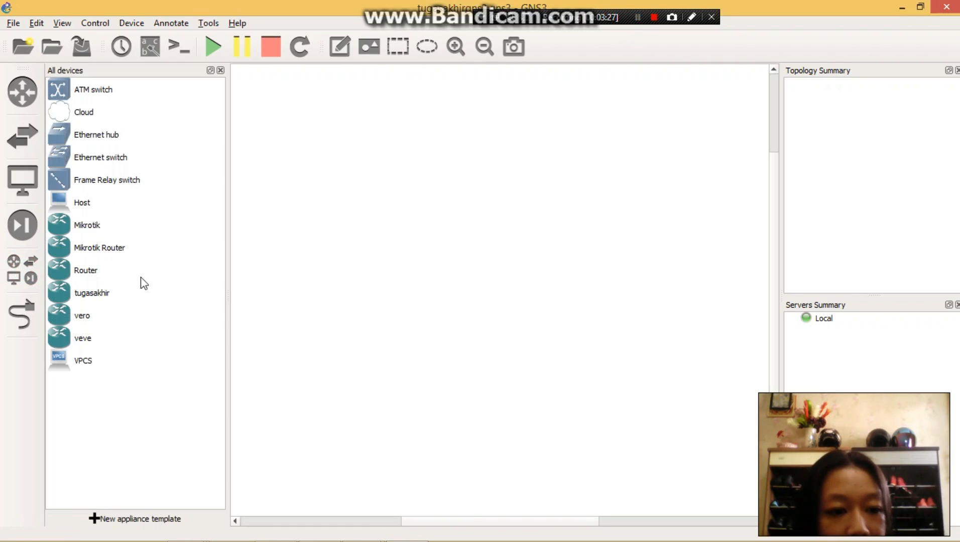
left_click(99, 297)
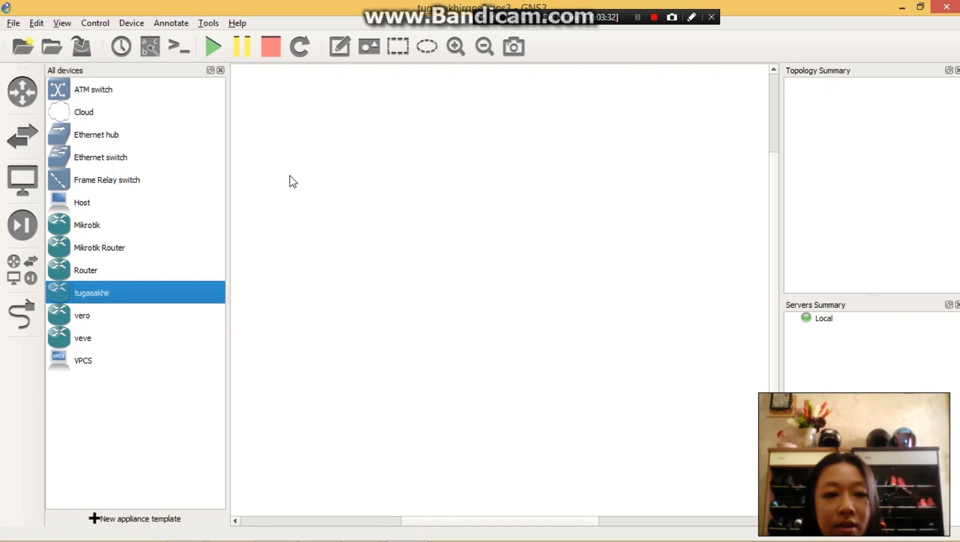
left_click_drag(134, 292, 334, 175)
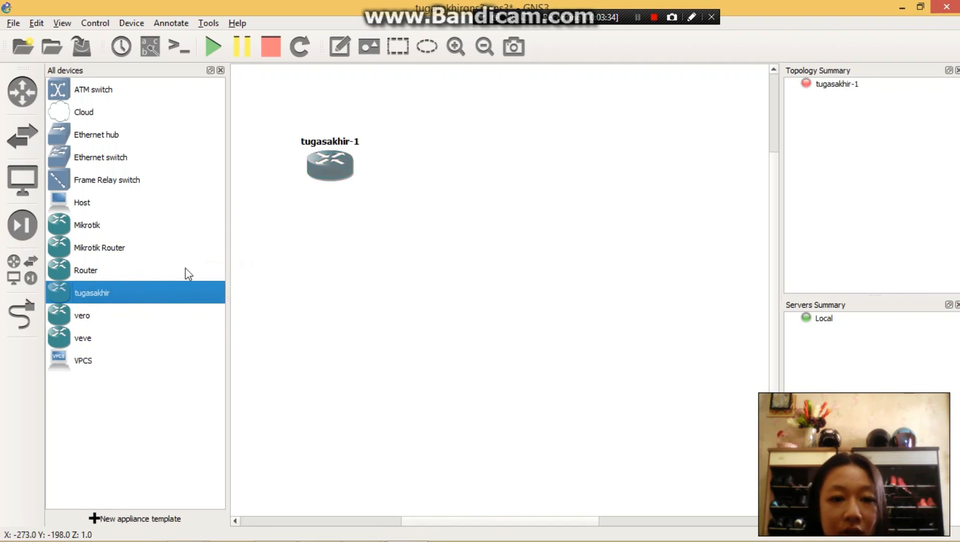
left_click_drag(148, 306, 545, 179)
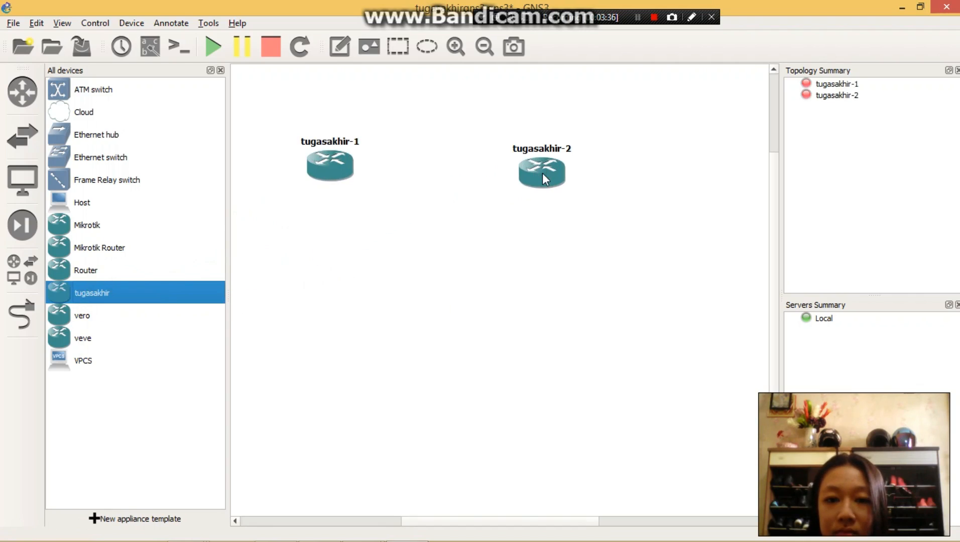
- Add three Ethernet switches to the workspace, one below each router and one between them
left_click(100, 160)
left_click_drag(98, 160, 322, 275)
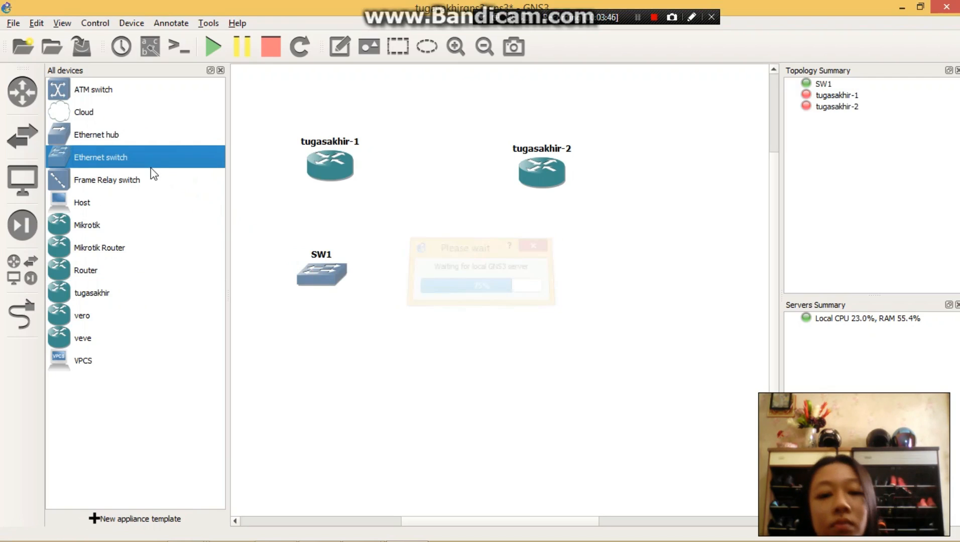
mouse_move(150, 164)
left_mouse_down()
mouse_move(536, 299)
mouse_move(545, 279)
left_mouse_up()
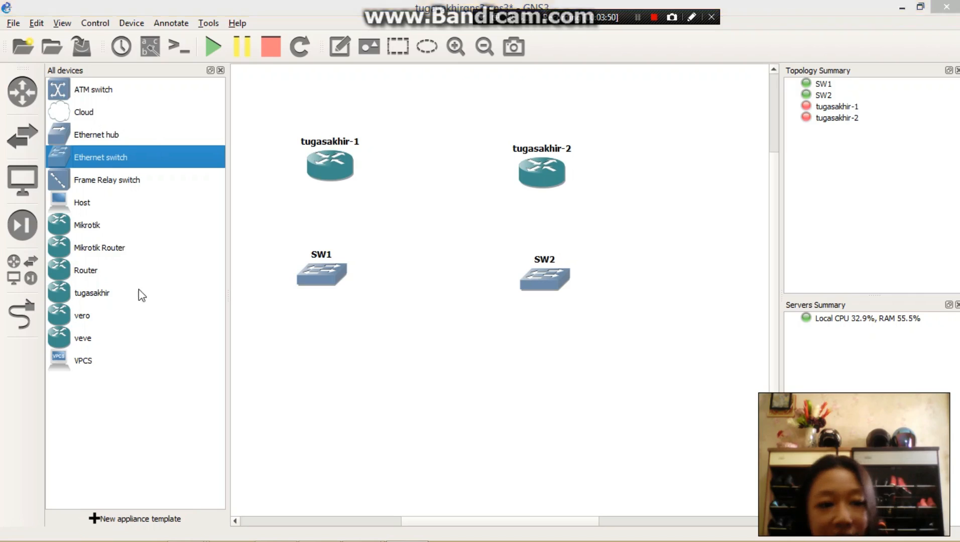
left_click_drag(145, 156, 448, 223)
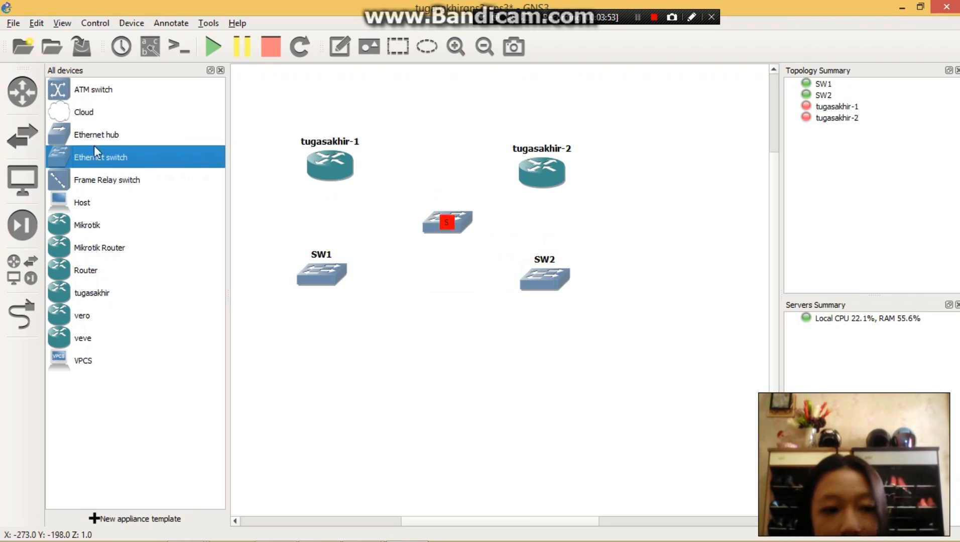
- Add a VPCS node below each of SW1 and SW2, and a Cloud above and between the two routers
left_click_drag(73, 370, 327, 392)
left_click_drag(130, 360, 573, 388)
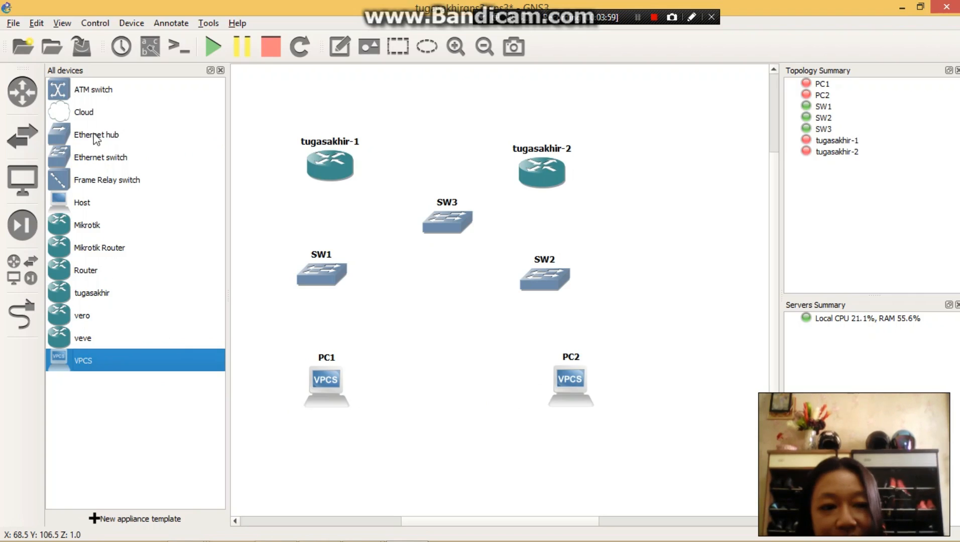
left_click_drag(83, 112, 452, 122)
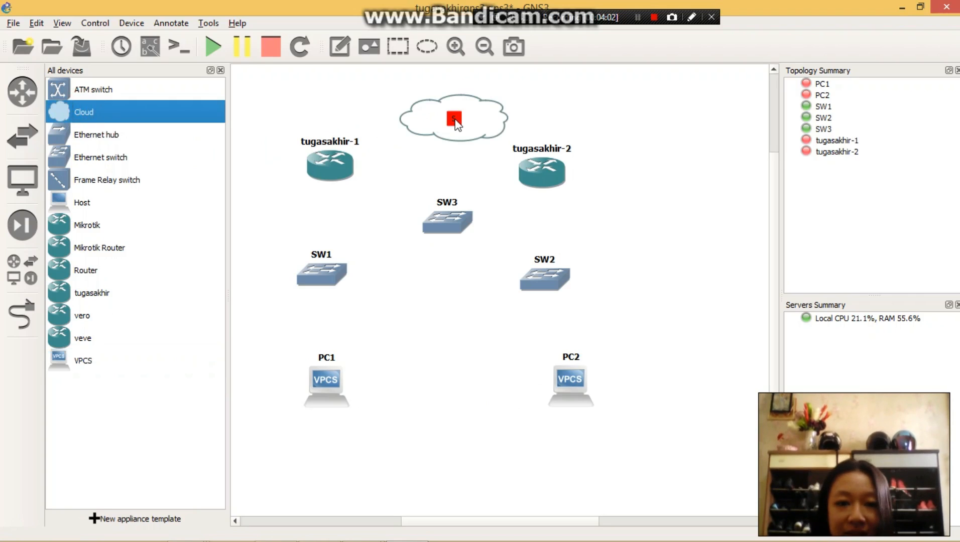
- Hide the device list and link Ethernet1 of tugasakhir-1 to port 1 of SW3
left_click(14, 312)
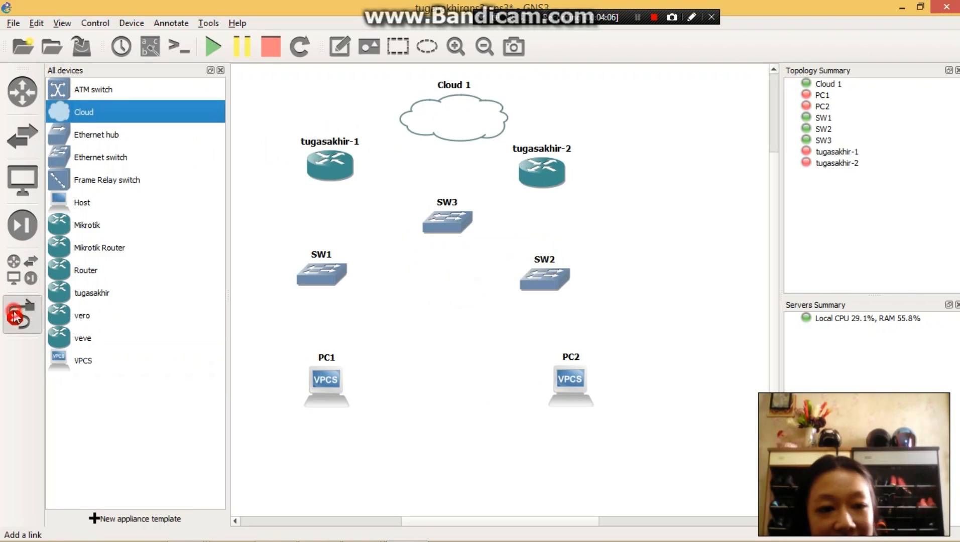
left_click(14, 317)
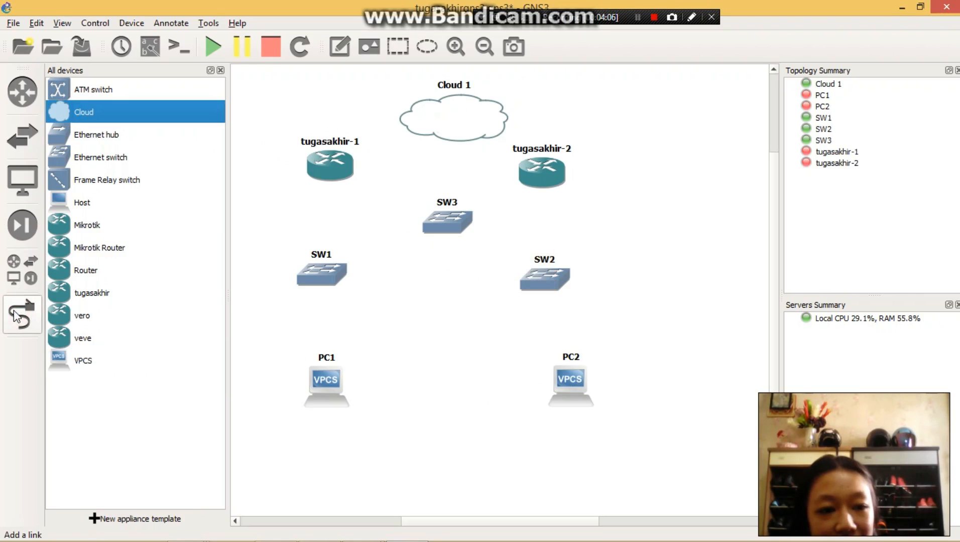
left_click(221, 71)
left_click(21, 315)
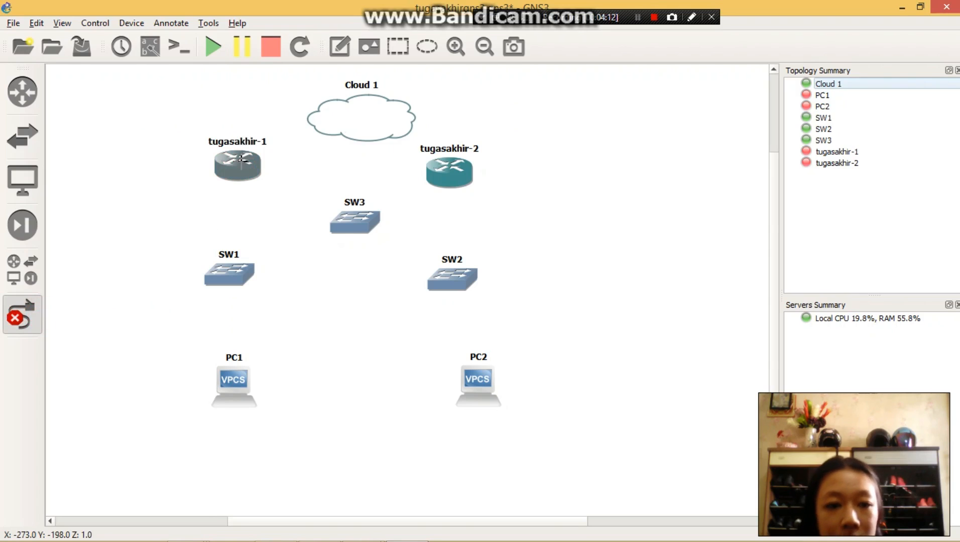
left_click(240, 160)
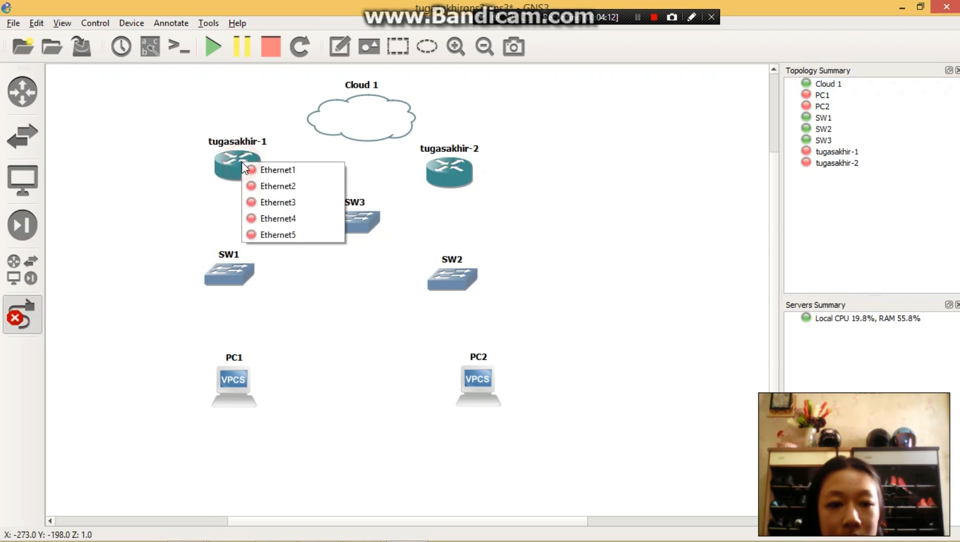
left_click(271, 170)
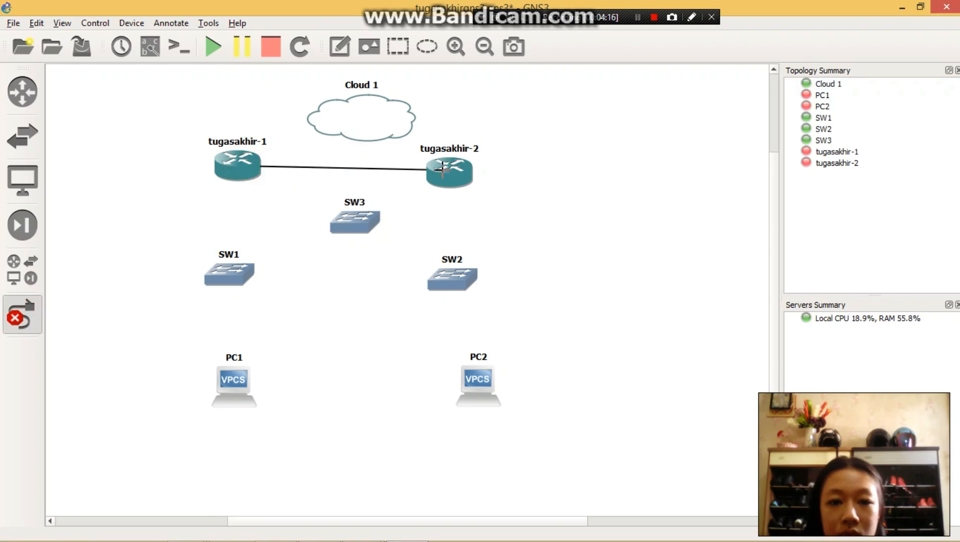
left_click(362, 226)
left_click(374, 233)
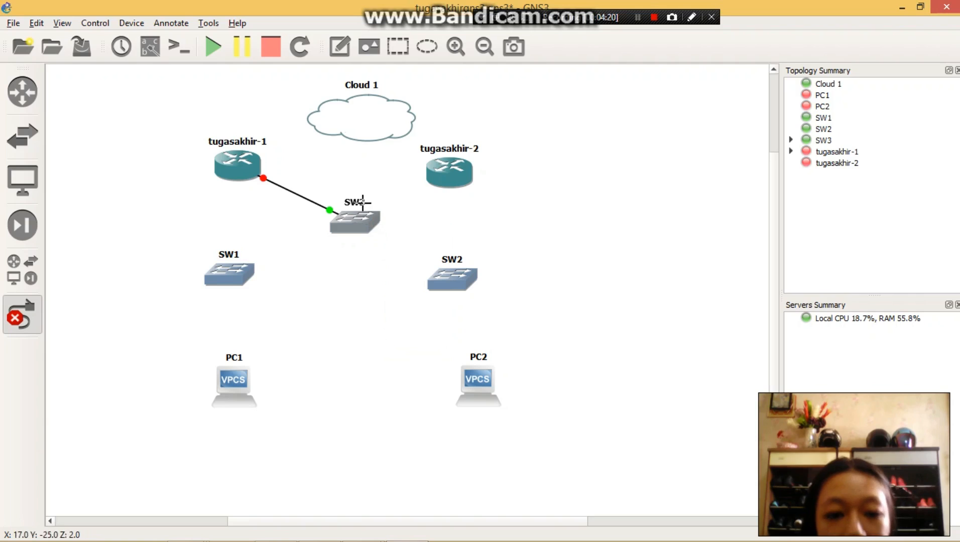
- Link Ethernet1 of tugasakhir-2 to port 2 of SW3
left_click(462, 170)
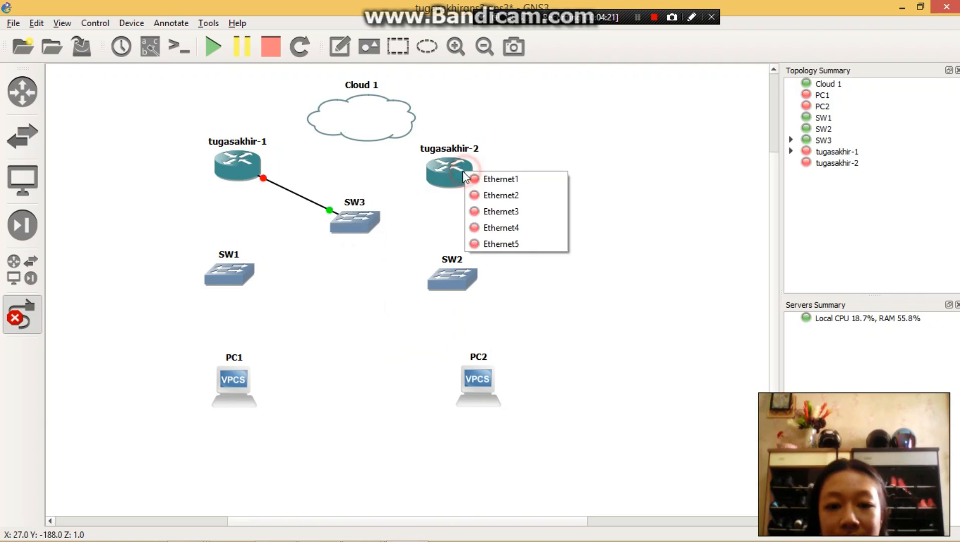
left_click(497, 180)
left_click(368, 216)
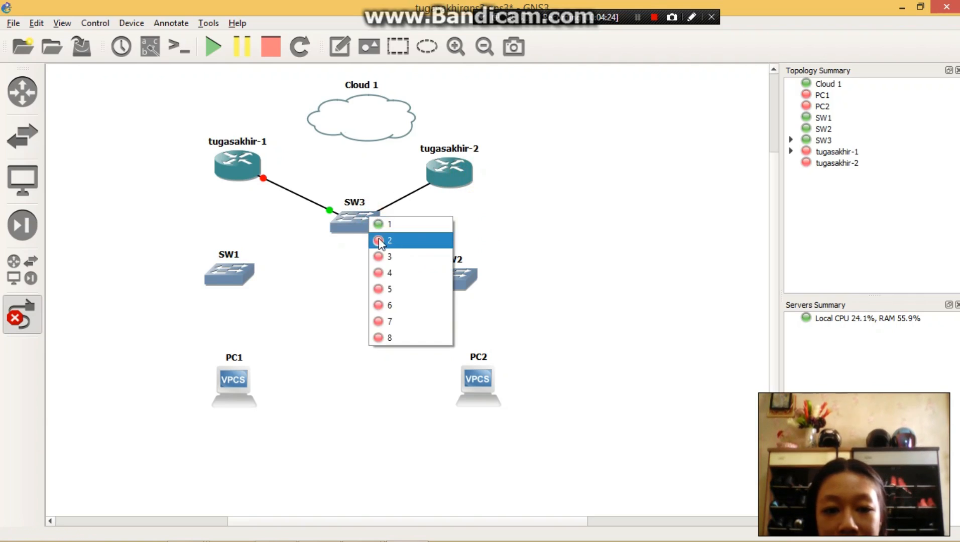
left_click(378, 239)
- Link Ethernet2 of tugasakhir-1 to port 1 of SW1, and port 2 of SW1 to Ethernet0 of PC1
left_click(262, 166)
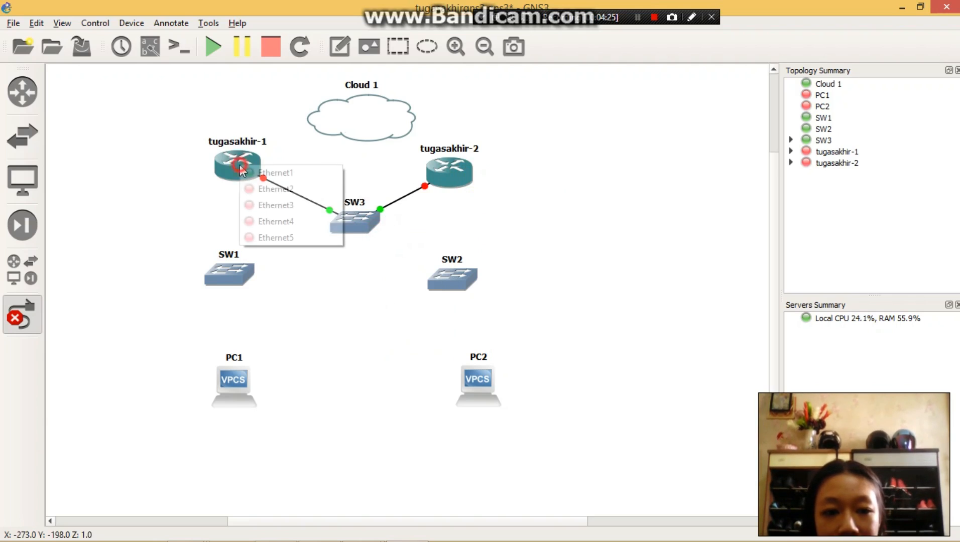
left_click(246, 192)
left_click(235, 275)
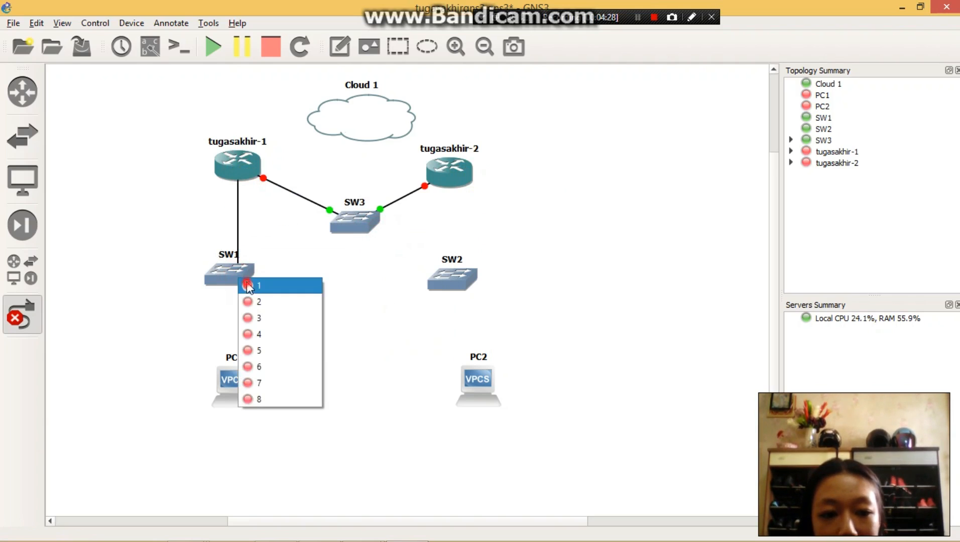
left_click(271, 286)
left_click(234, 277)
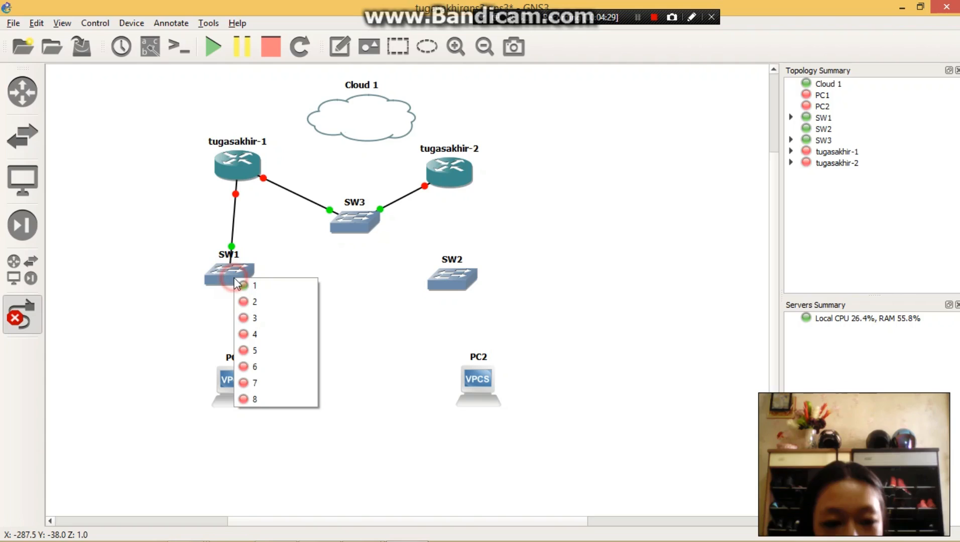
left_click(271, 304)
left_click(233, 385)
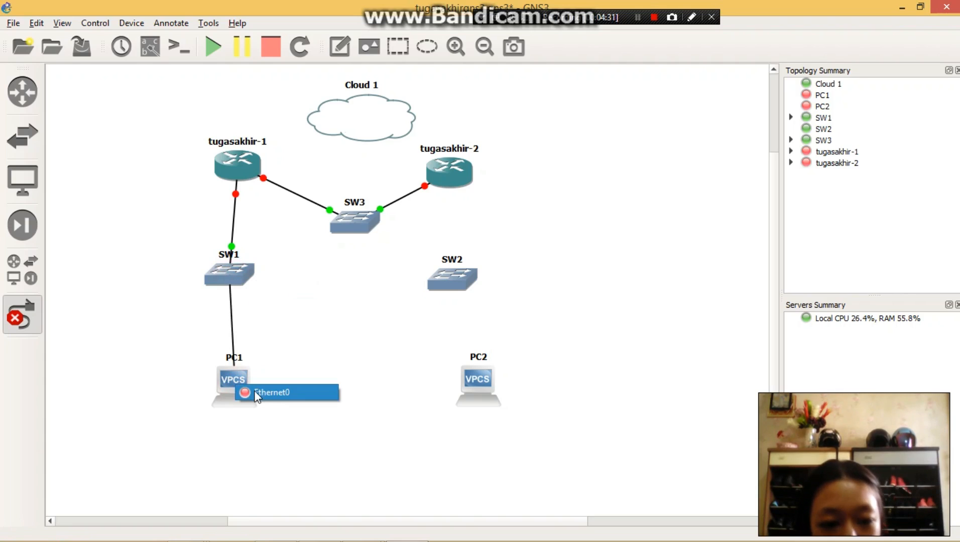
left_click(247, 392)
- Link Ethernet2 of tugasakhir-2 to SW2 and SW2 to PC2, and leave link mode
left_click(452, 174)
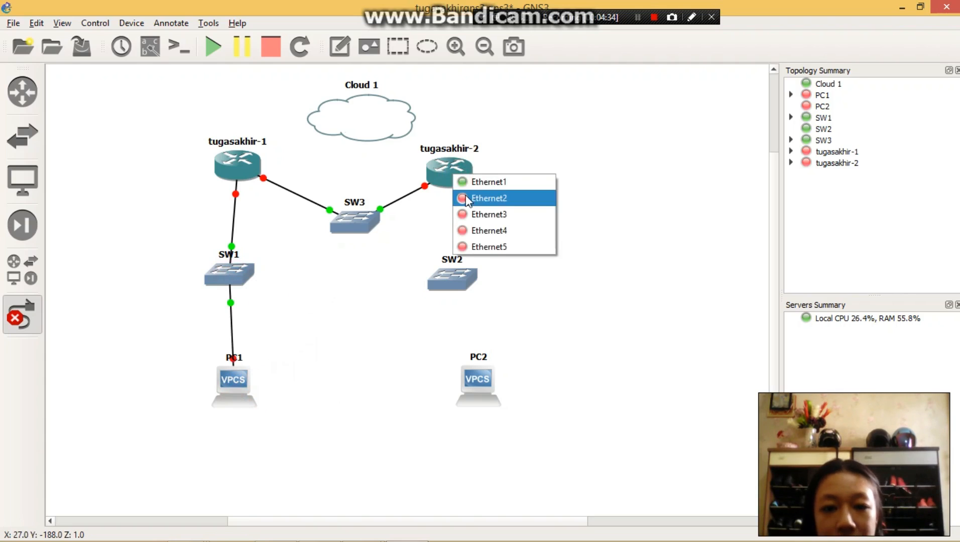
left_click(466, 196)
left_click(454, 277)
left_click(474, 281)
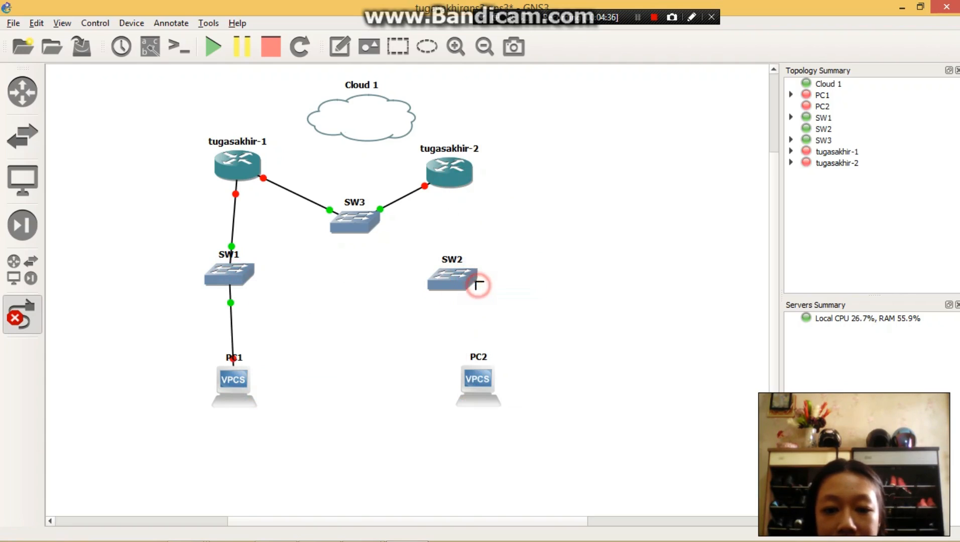
left_click(456, 285)
left_click(458, 297)
left_click(491, 390)
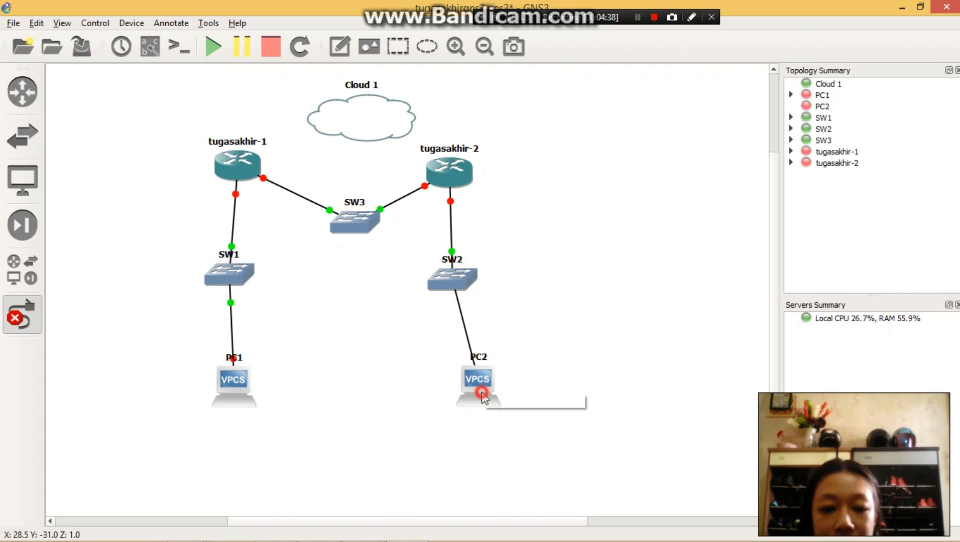
left_click(494, 396)
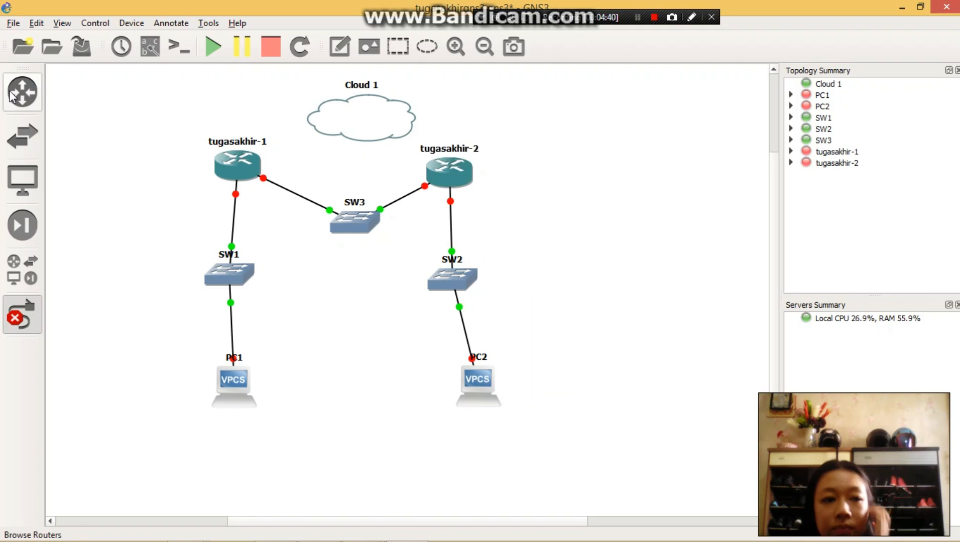
left_click(24, 316)
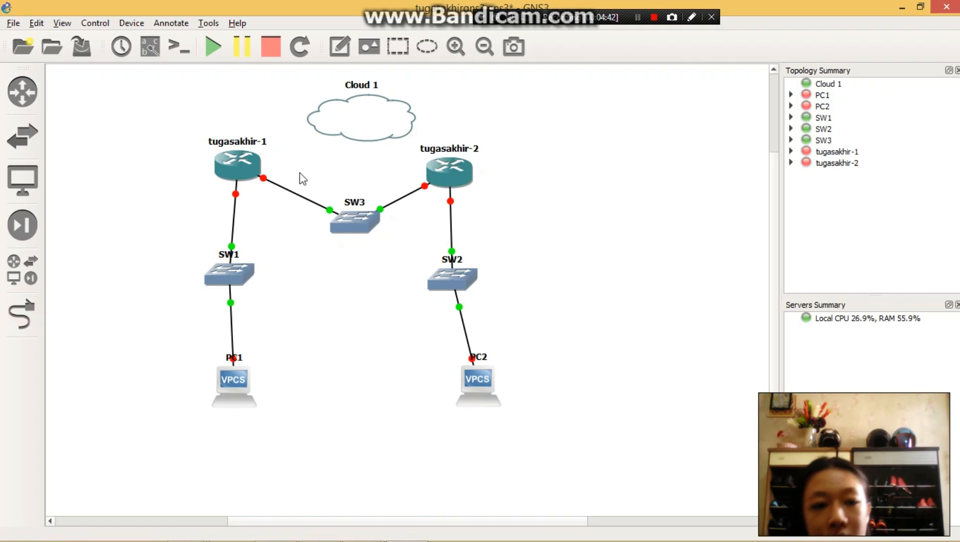
- Select Ethernet 3 as the generic Ethernet NIO in Cloud 1's configuration and apply it
right_click(380, 126)
left_click(424, 131)
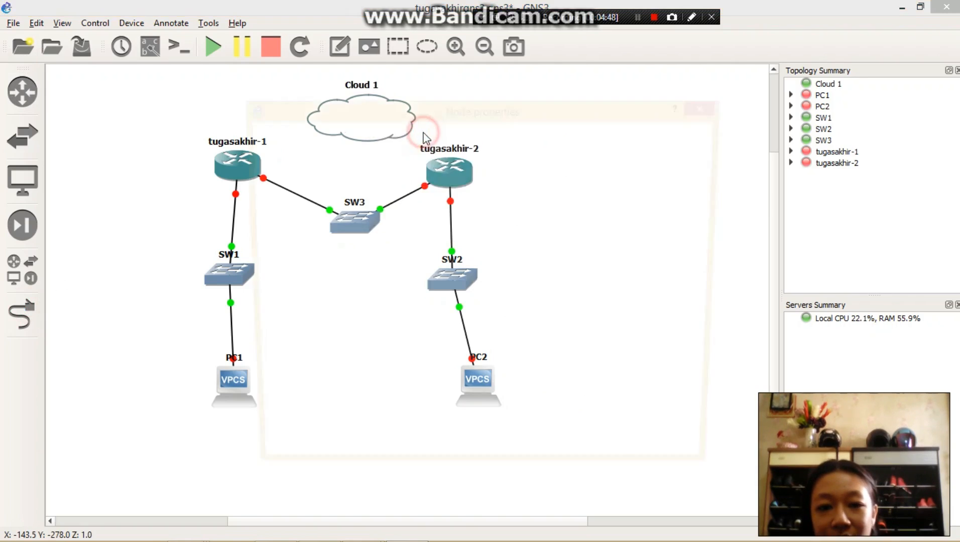
left_click(307, 211)
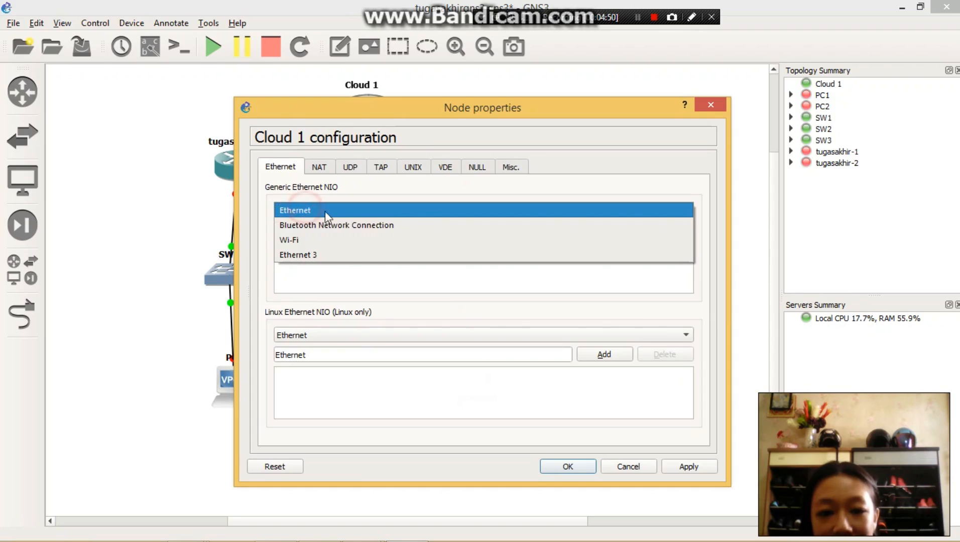
left_click(364, 253)
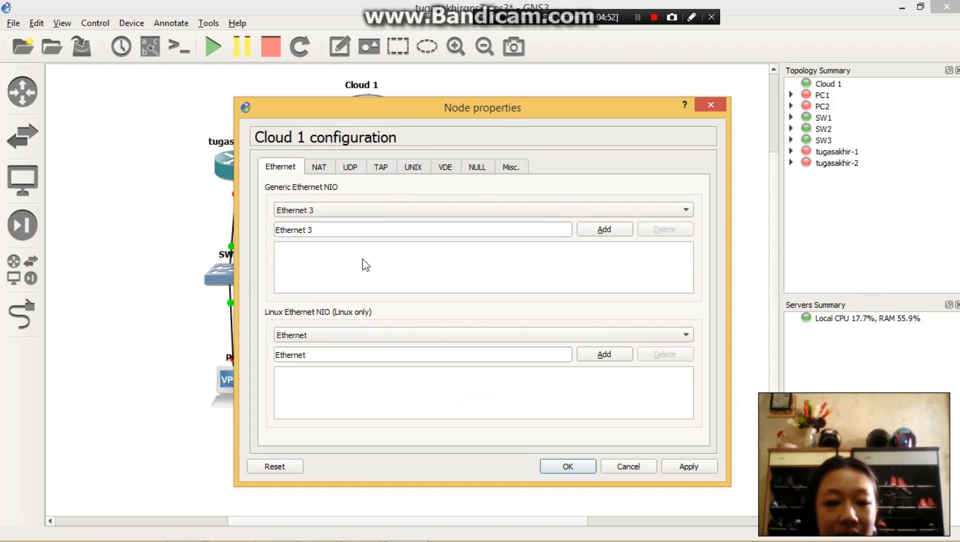
left_click(679, 466)
left_click(567, 466)
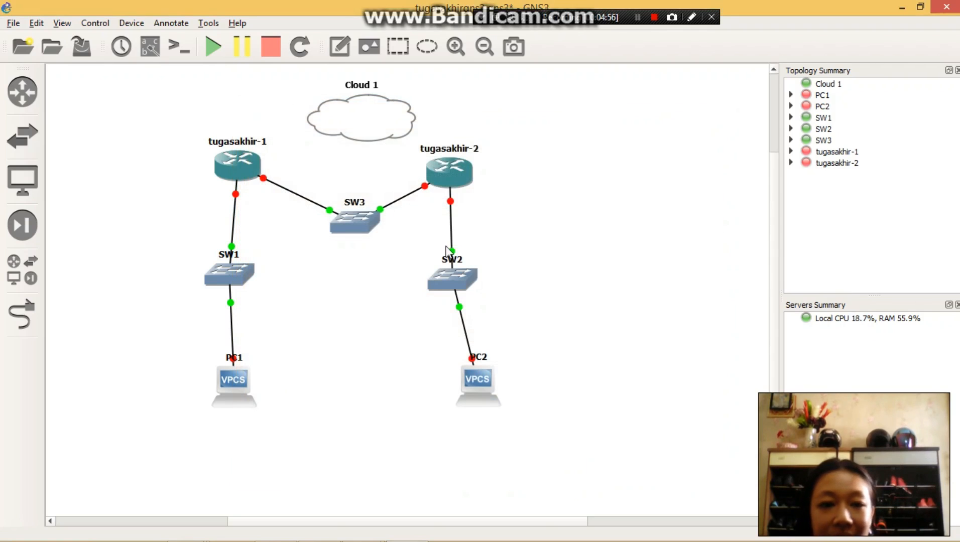
- Try to link Cloud 1 with SW3, starting first from the cloud and again from the switch
left_click(30, 310)
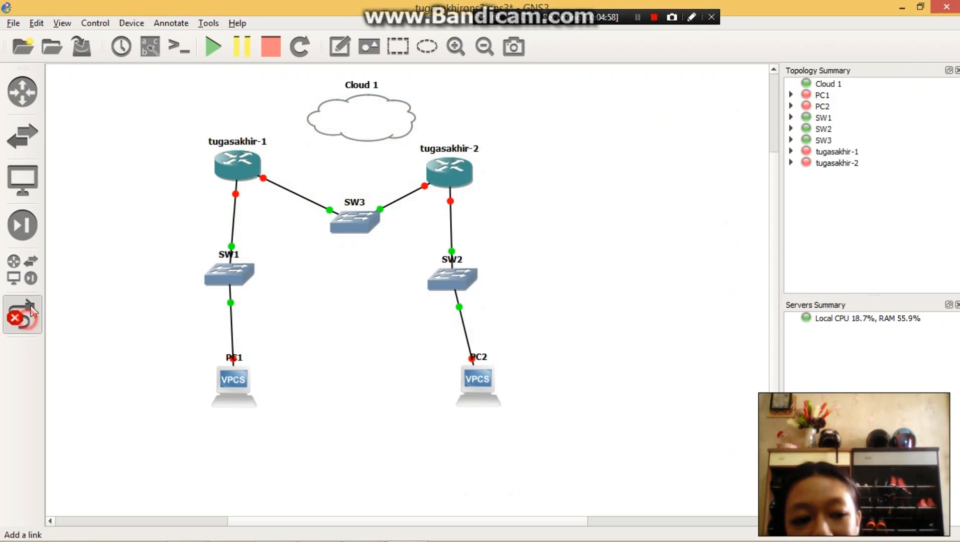
left_click(375, 129)
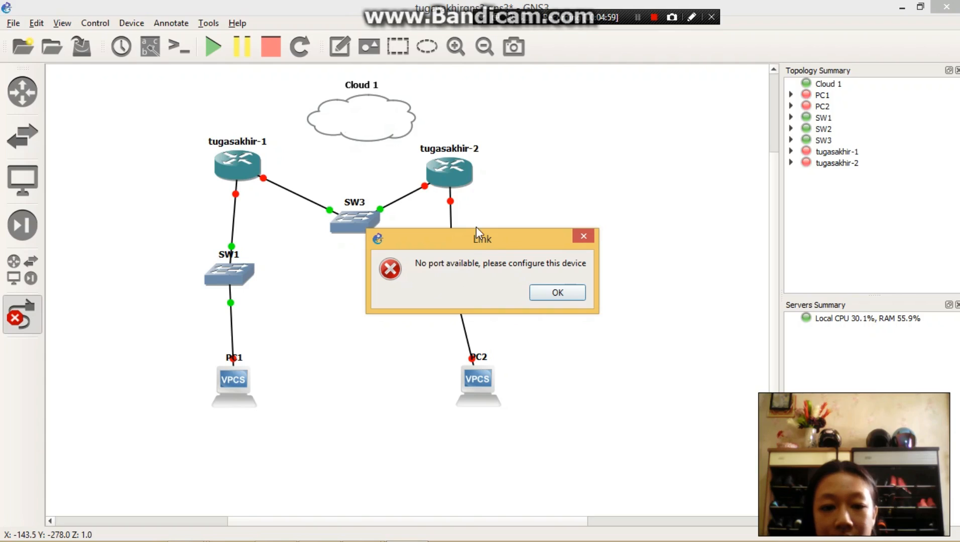
left_click(552, 293)
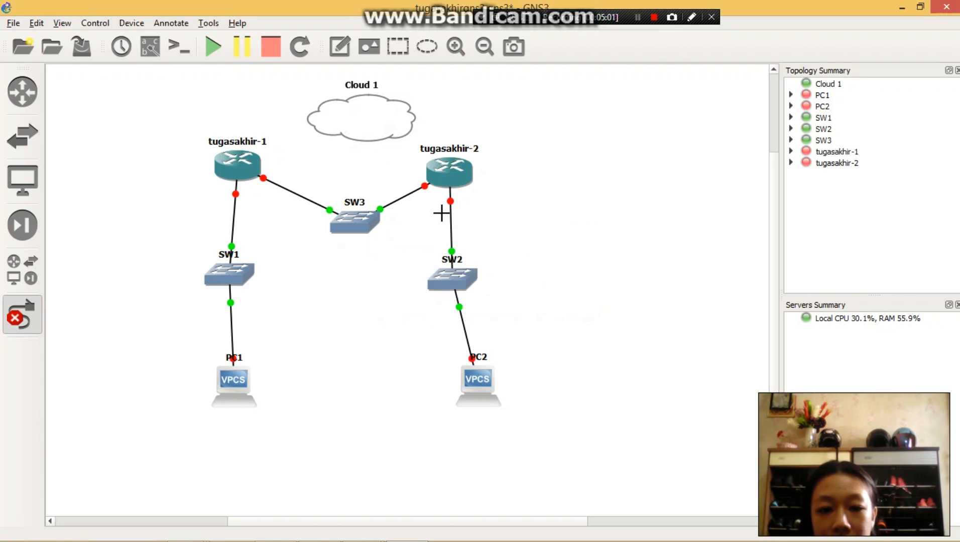
left_click(343, 218)
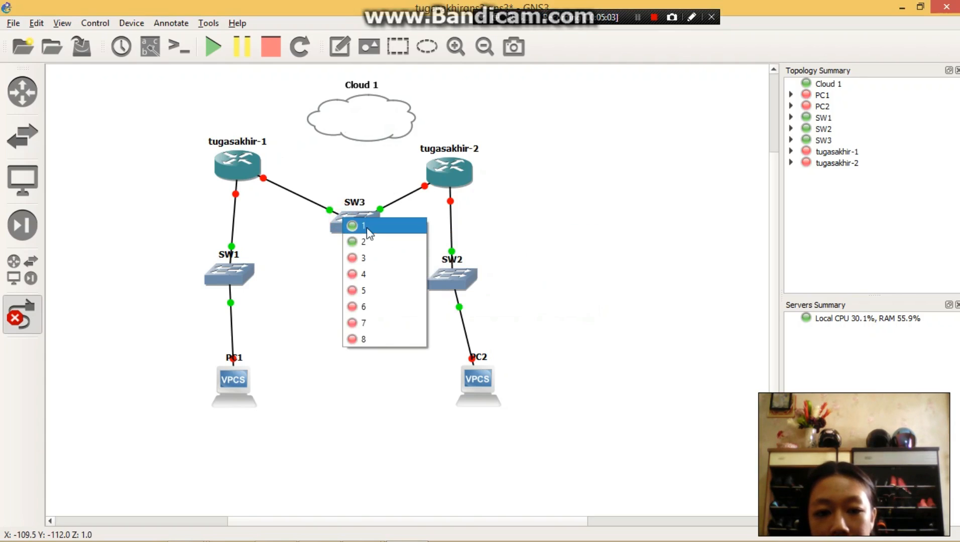
left_click(369, 227)
left_click(372, 132)
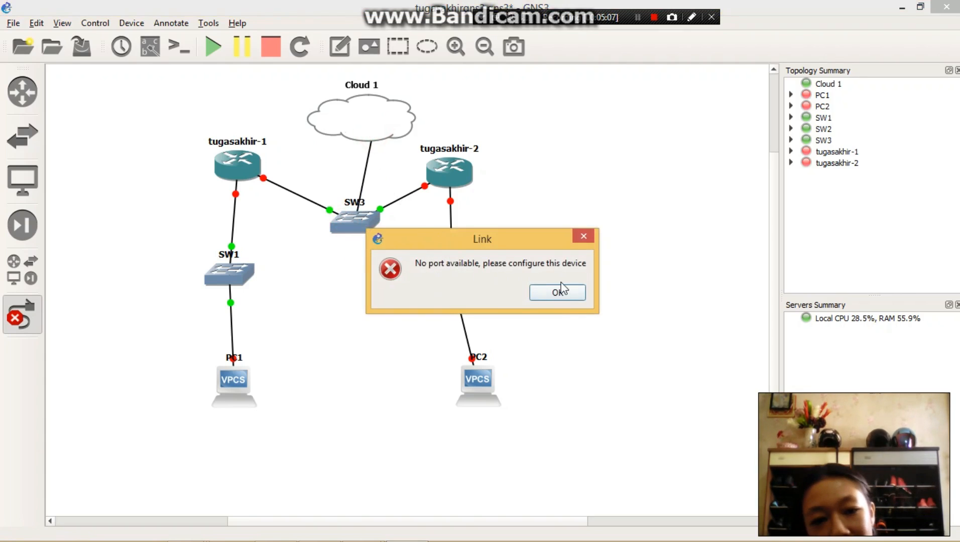
left_click(584, 236)
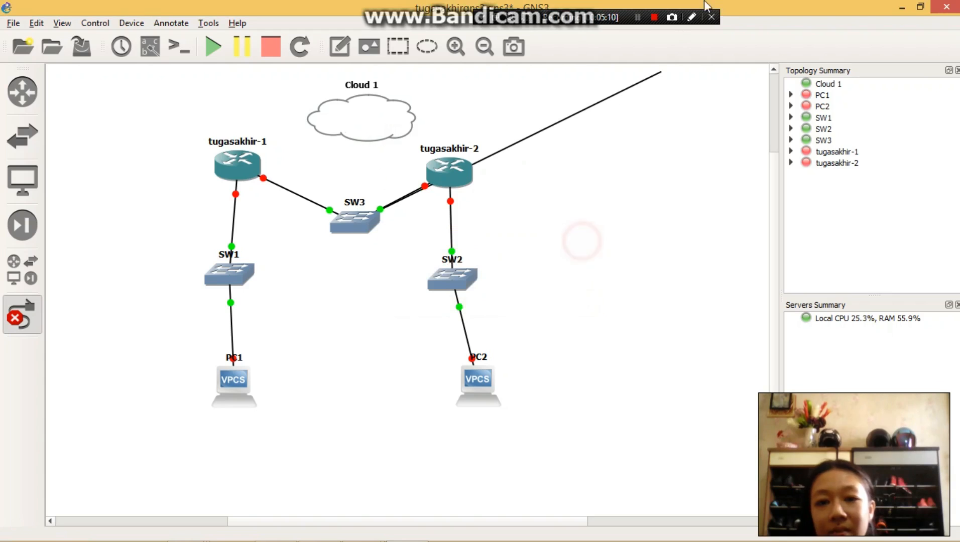
left_click(637, 19)
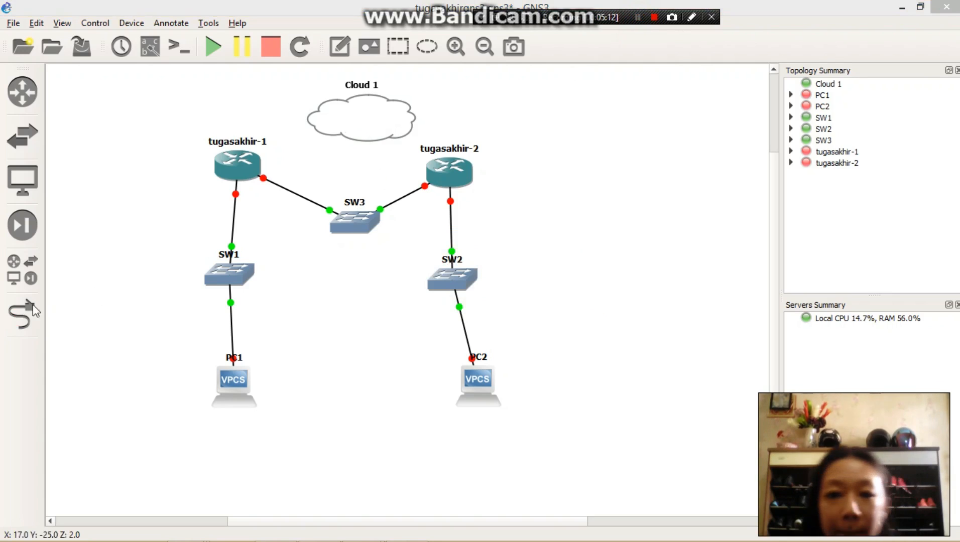
- Link port 3 of SW3 to the nio_gen_eth:Ethernet 3 port of Cloud 1
left_click(25, 314)
left_click(367, 220)
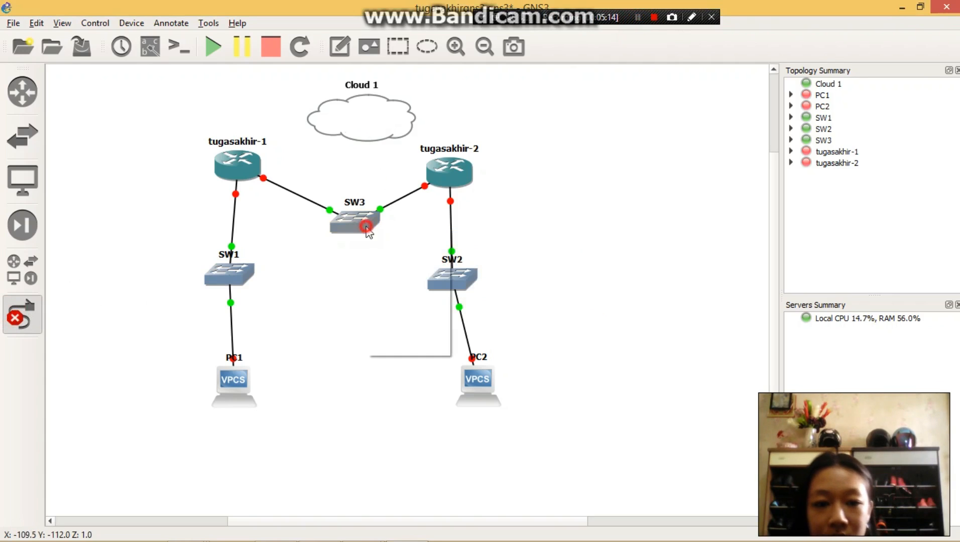
left_click(404, 266)
left_click(364, 119)
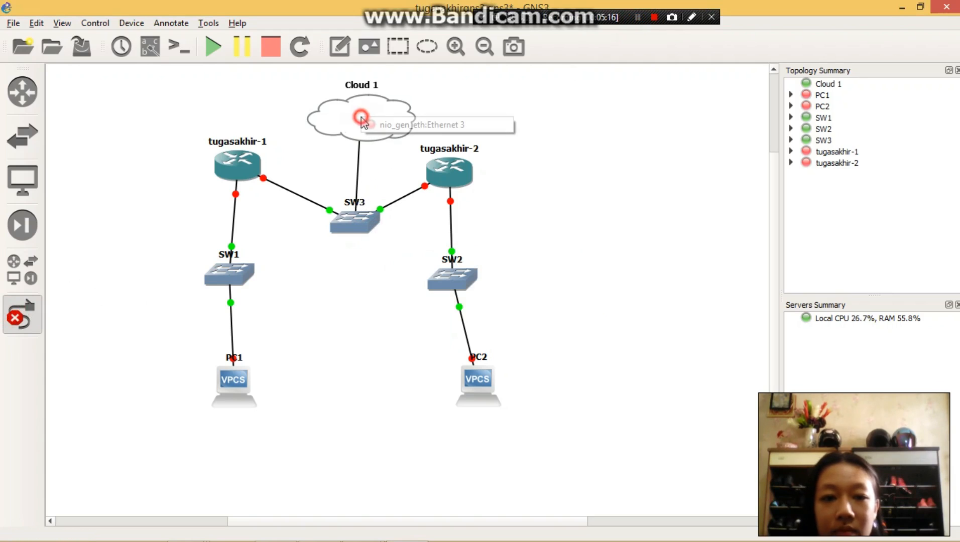
left_click(371, 124)
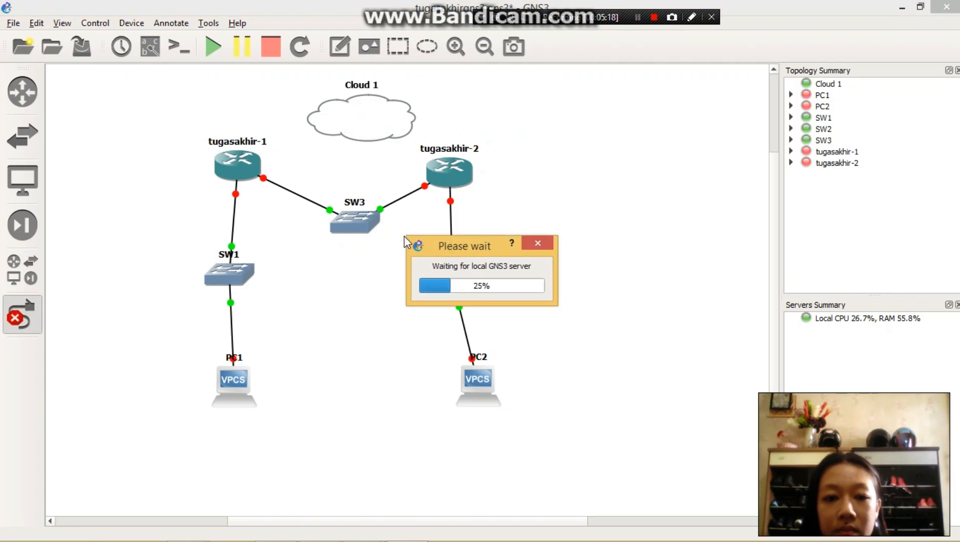
left_click(641, 22)
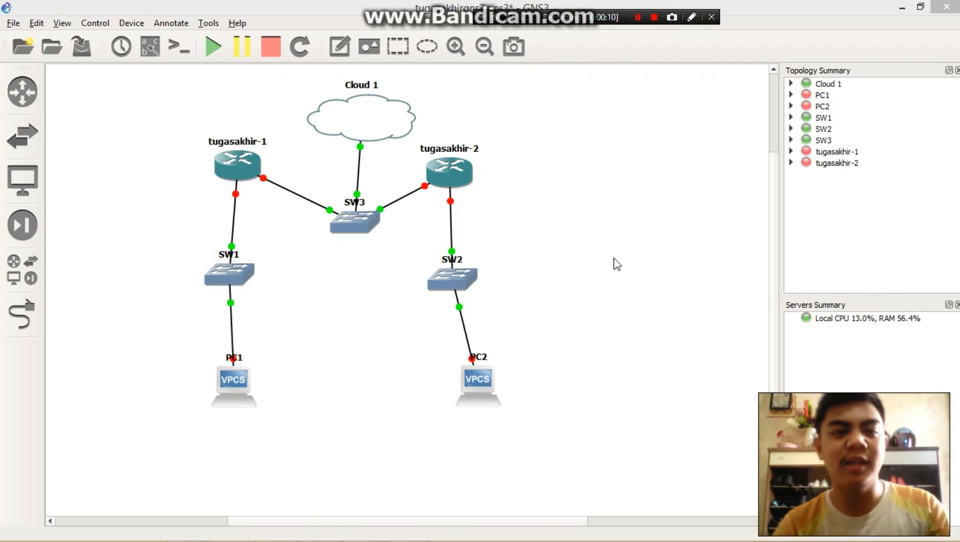
- Add the notes 192.168.1.150/24 above tugasakhir-1 and 192.168.1.140/24 beside the label of tugasakhir-2
left_click(341, 47)
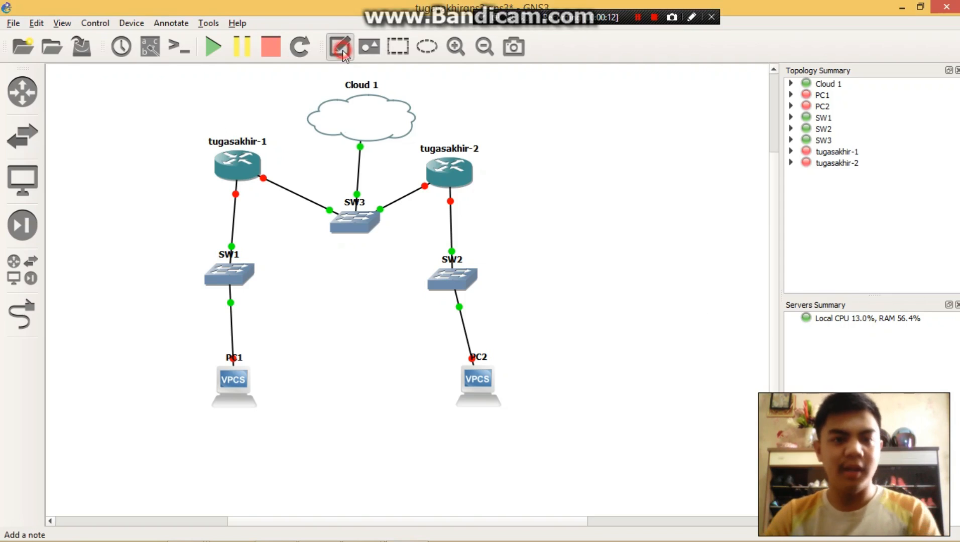
left_click(210, 120)
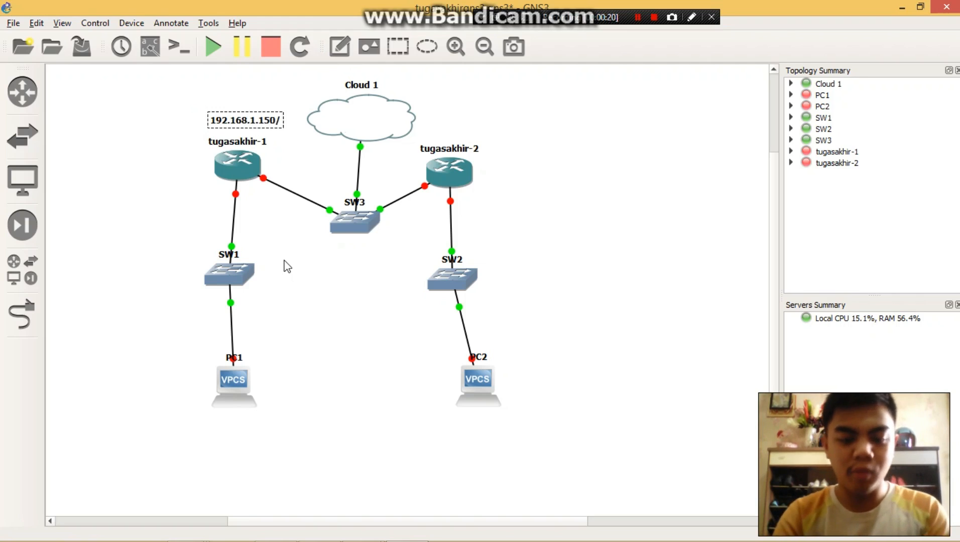
left_click(340, 47)
left_click(499, 135)
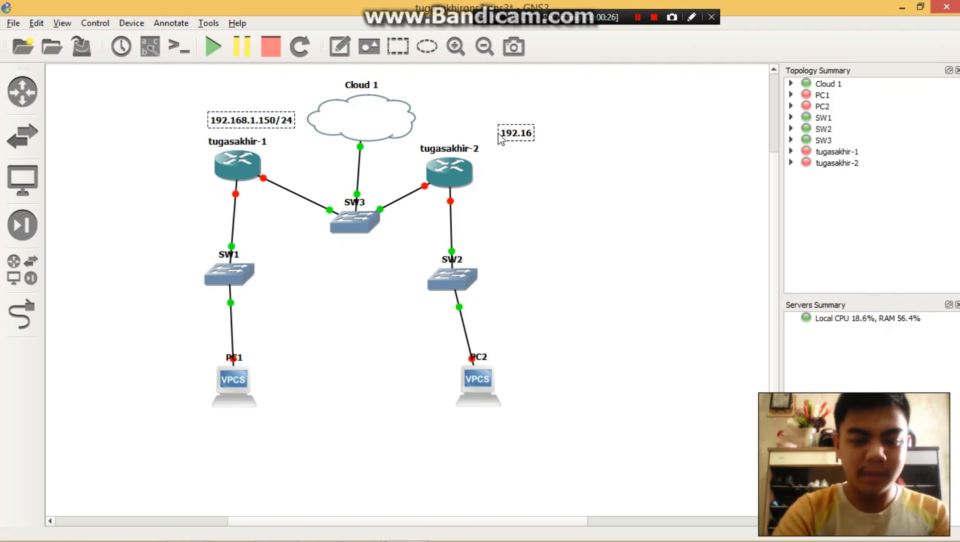
type("192.168.1.140/24")
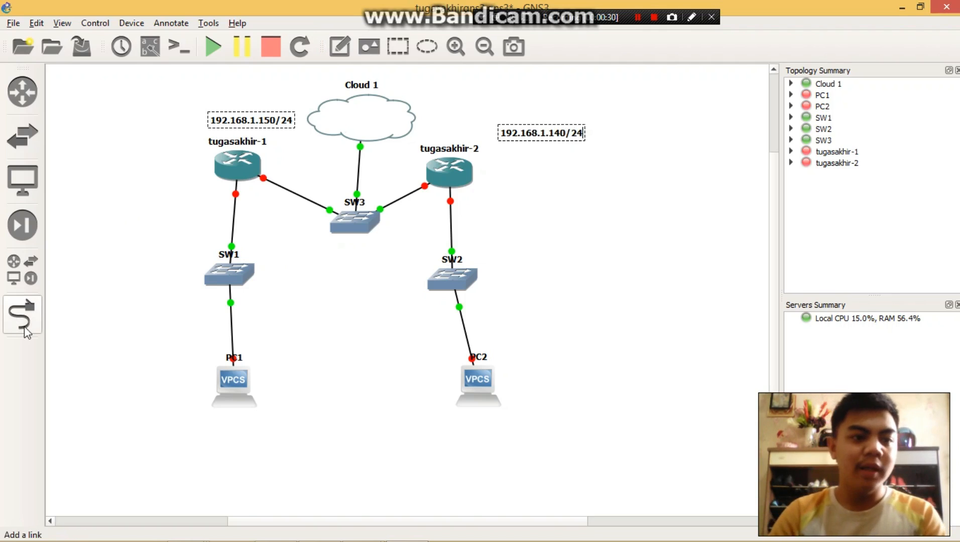
- Add the note 192.168.2.10/24 below PC1
left_click(340, 52)
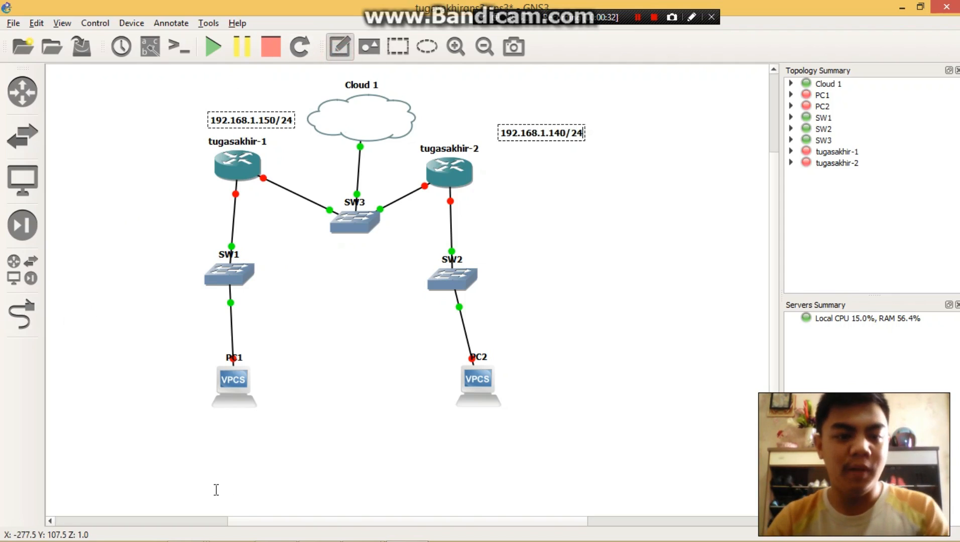
left_click(209, 419)
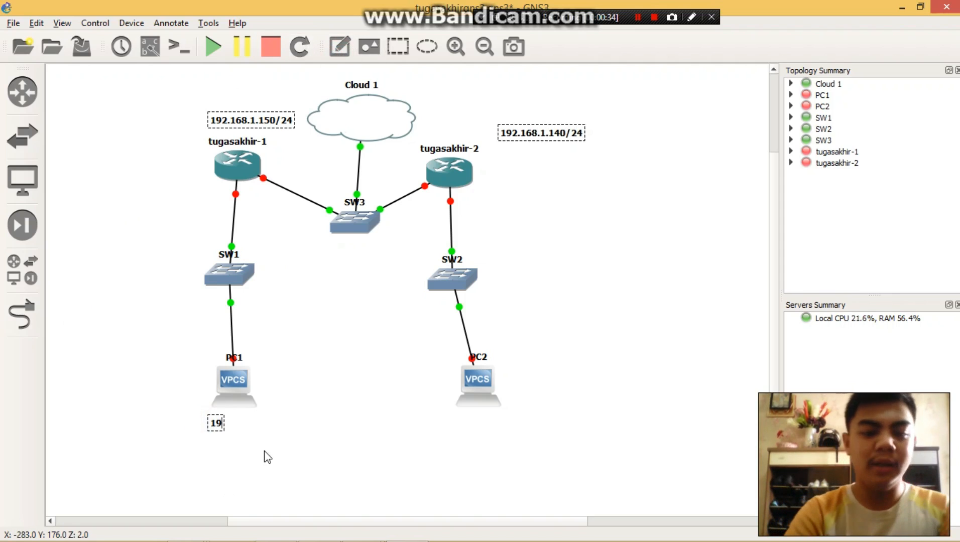
type("192.168")
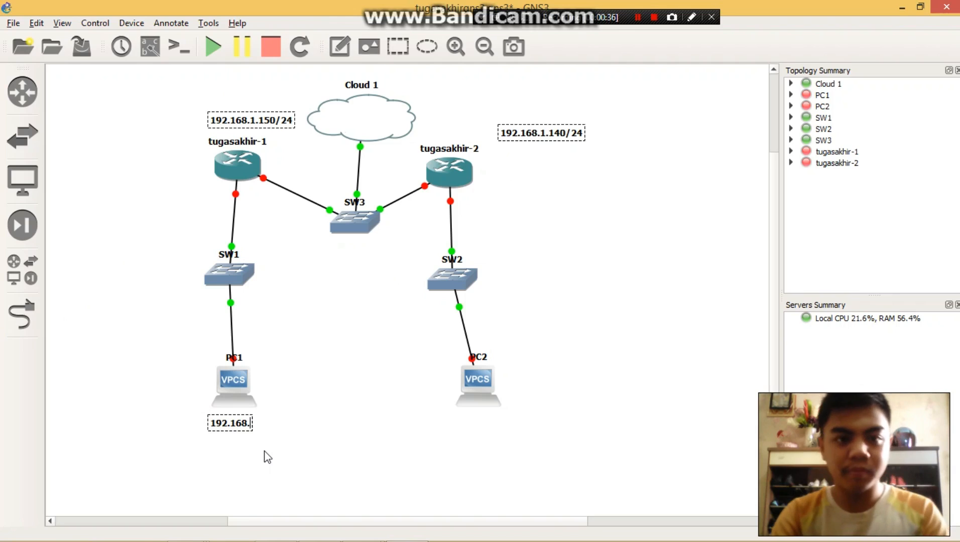
type(".2")
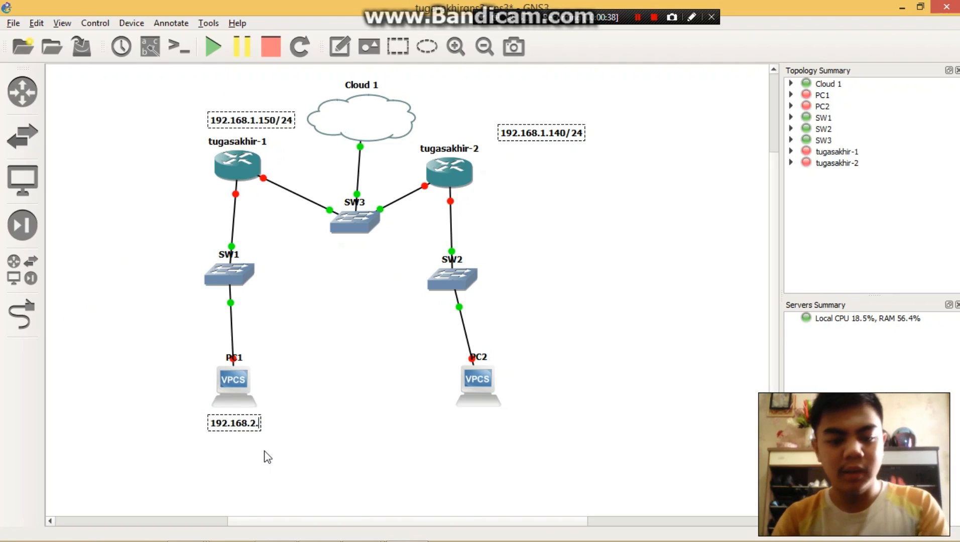
type(".10/24")
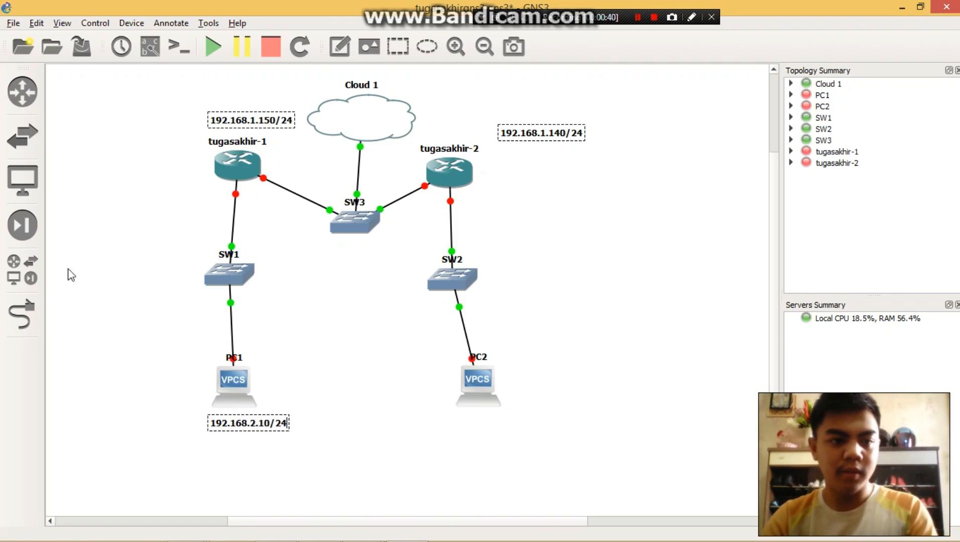
- Add the note 192.168.0.10/24 below PC2 and finish annotating
left_click(339, 46)
left_click(471, 420)
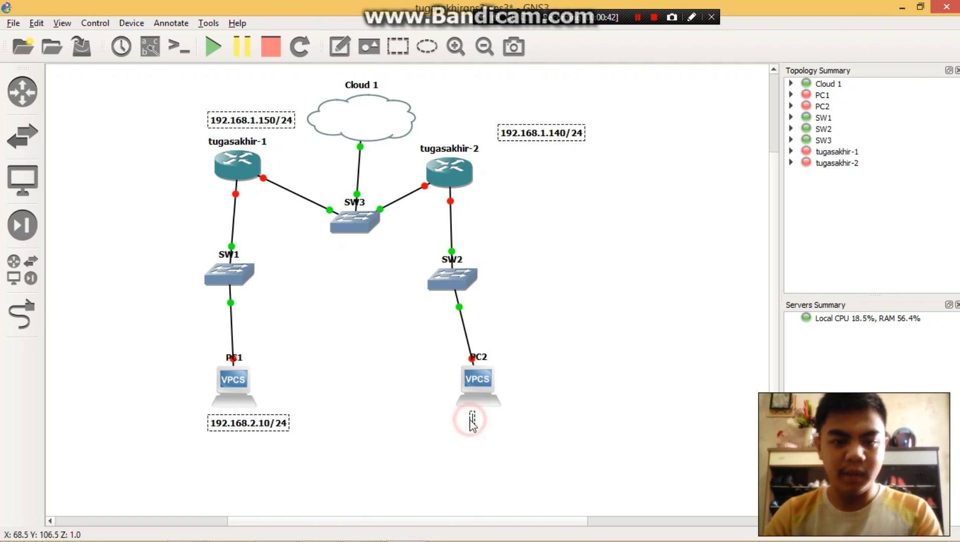
type("192.168")
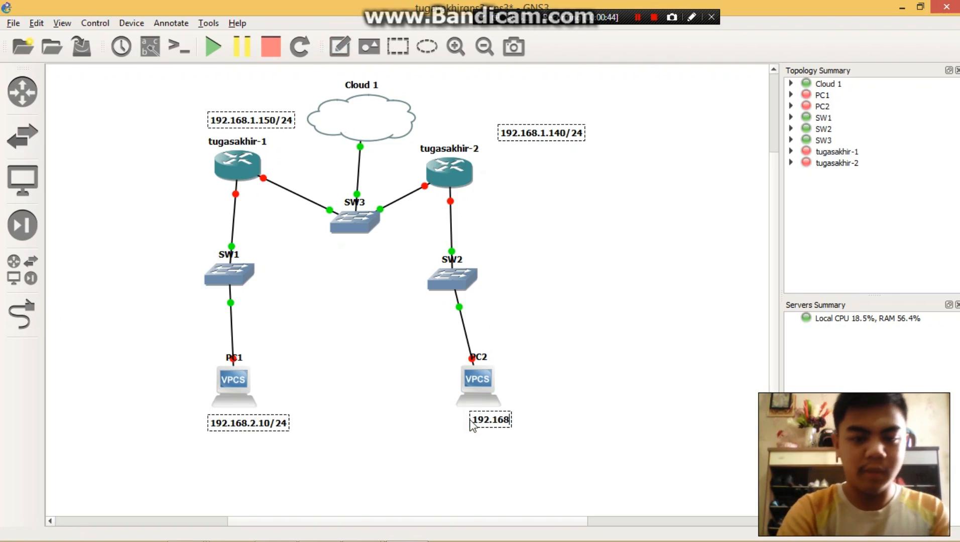
type(".0.10/24")
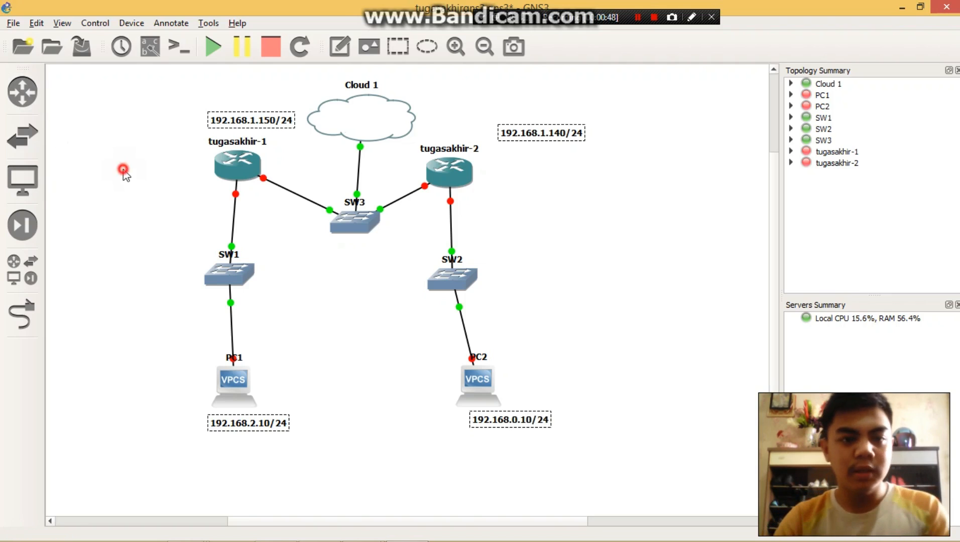
left_click(123, 170)
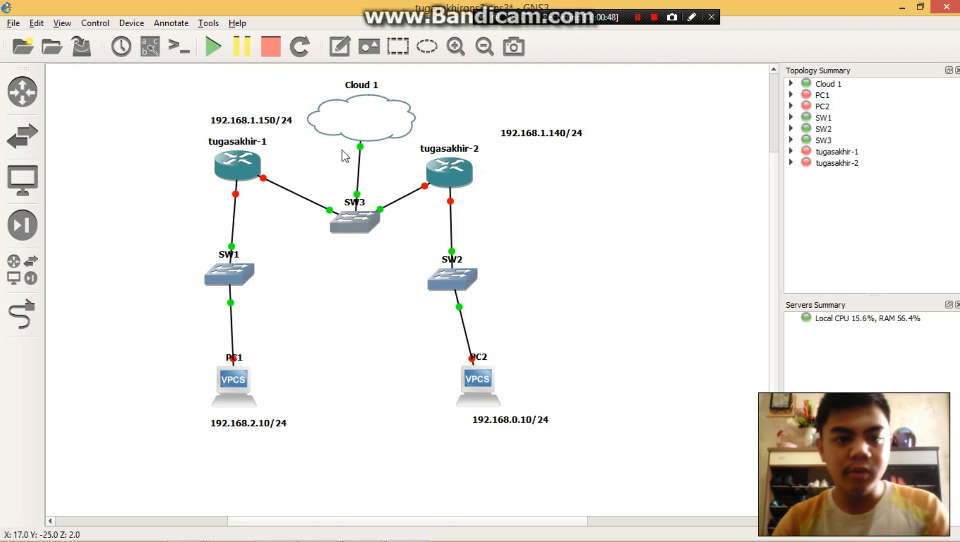
- Start all devices in the topology and open the console of tugasakhir-1
left_click(214, 46)
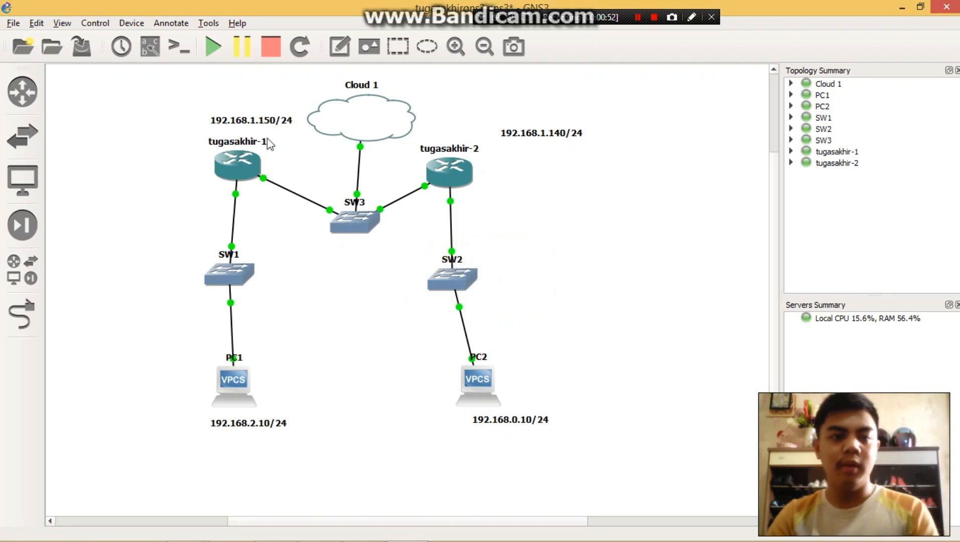
right_click(237, 164)
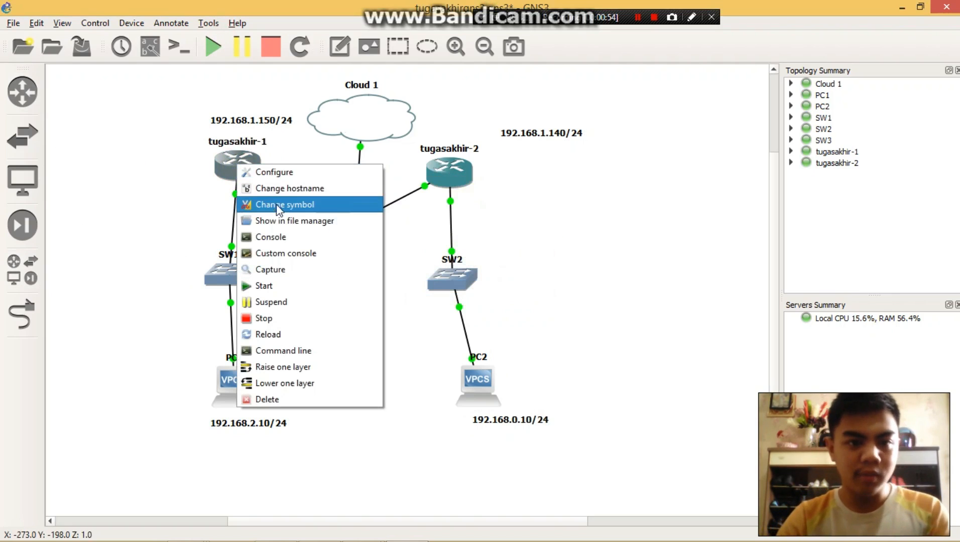
left_click(278, 236)
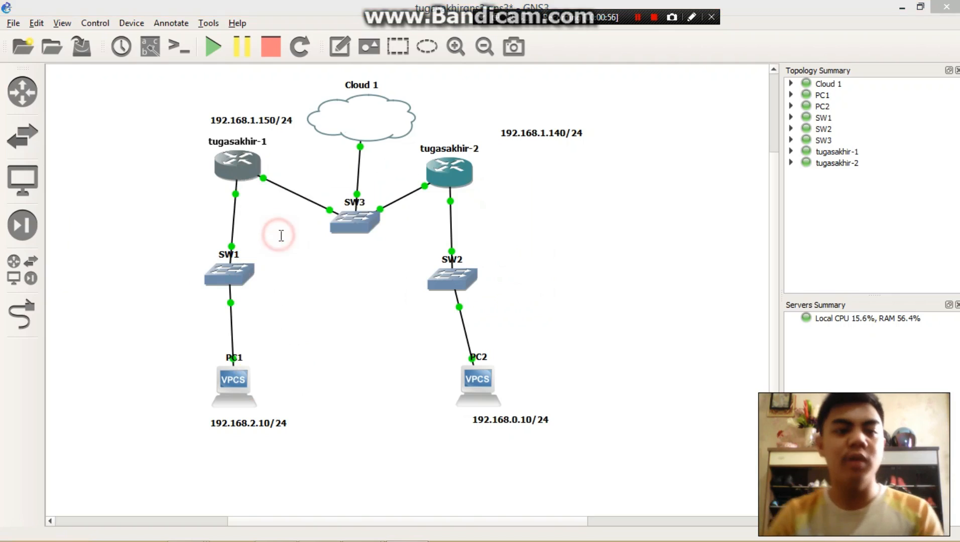
left_click_drag(346, 85, 521, 99)
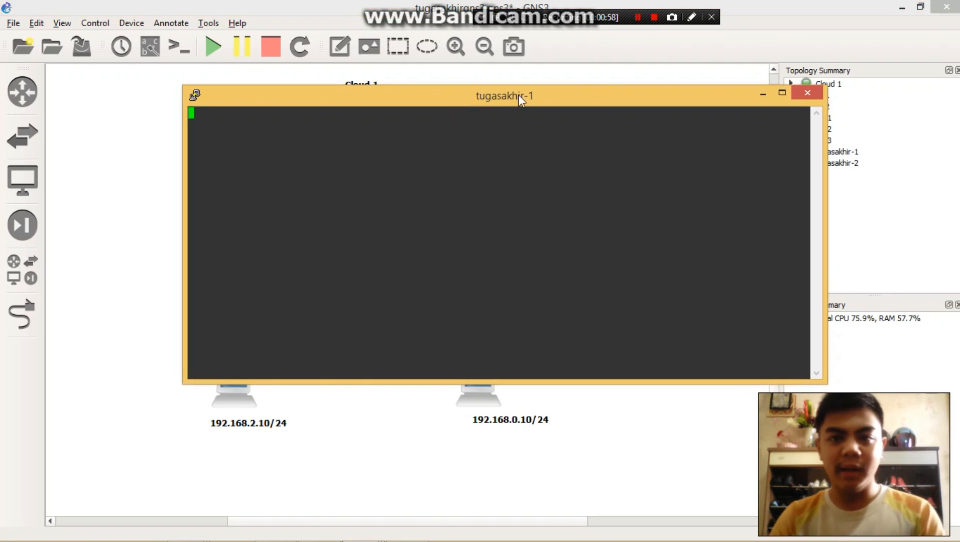
- Continue past the RouterOS startup notice to the command prompt and rearrange the console and Network Connections windows
left_click(638, 18)
left_click(583, 224)
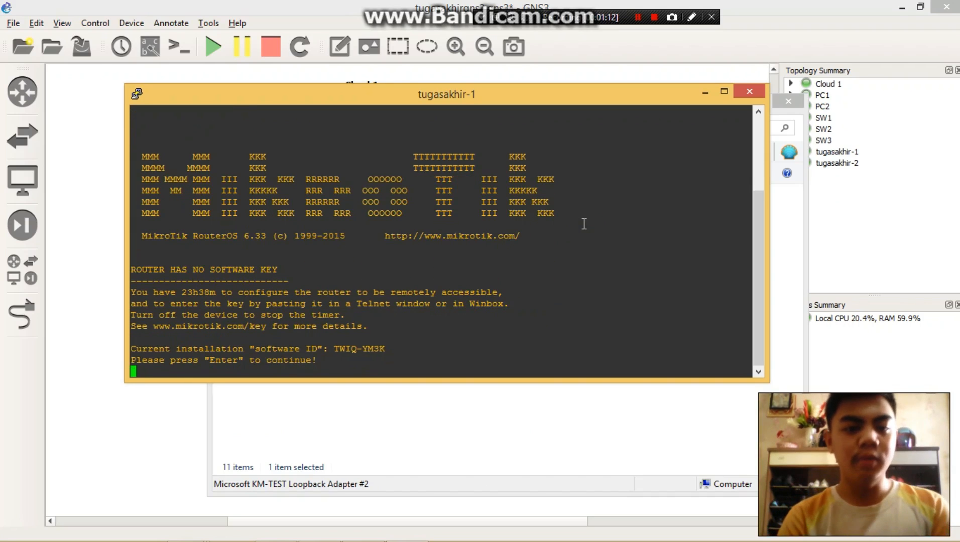
key("Return")
left_click_drag(615, 100, 784, 135)
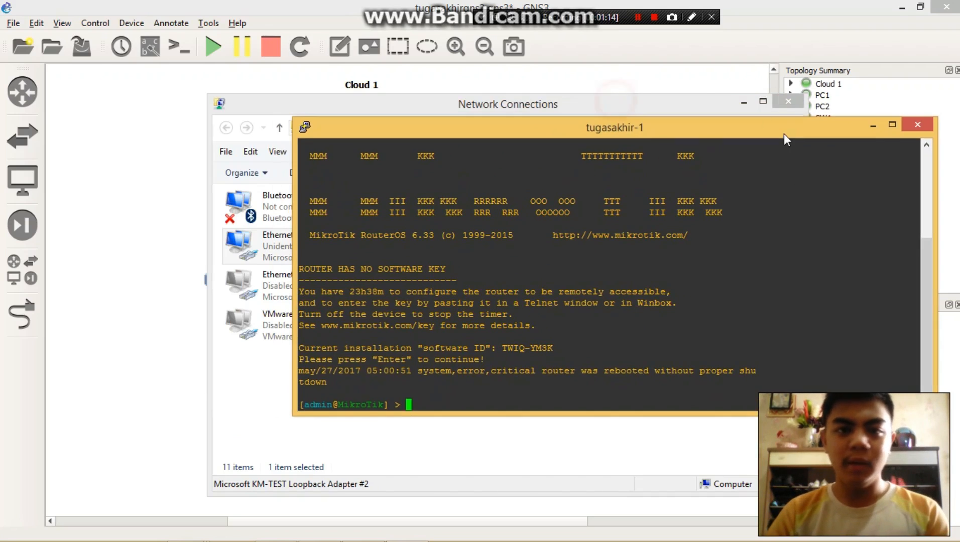
left_click_drag(627, 104, 745, 99)
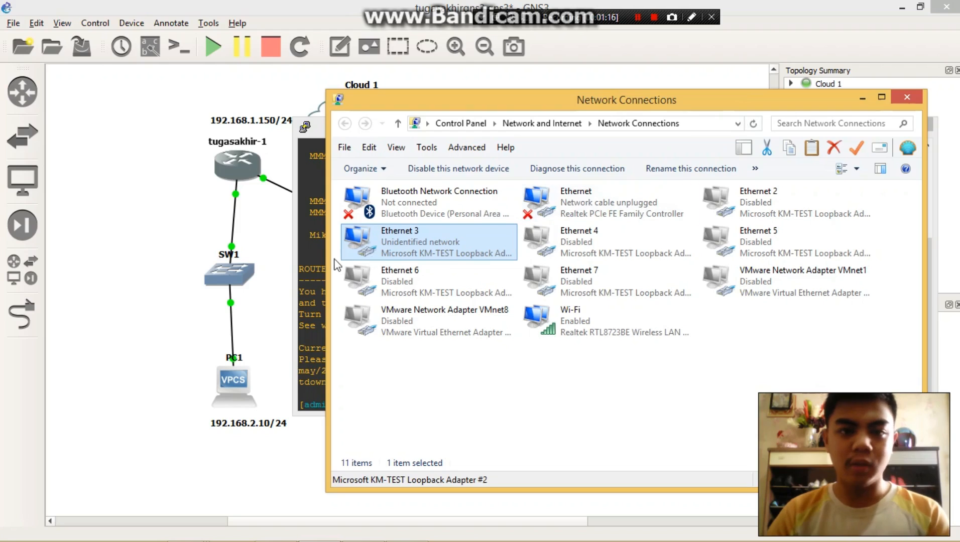
left_click(316, 246)
- Enter the command ip address add address=192.168.1.150/24 interface=ether1 in the tugasakhir-1 console without running it
type("ip ")
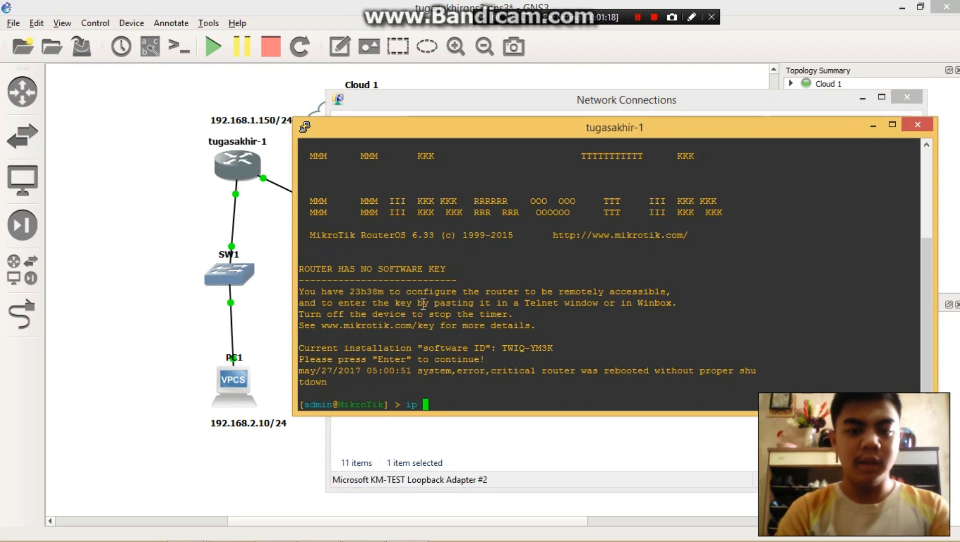
type("address add address=")
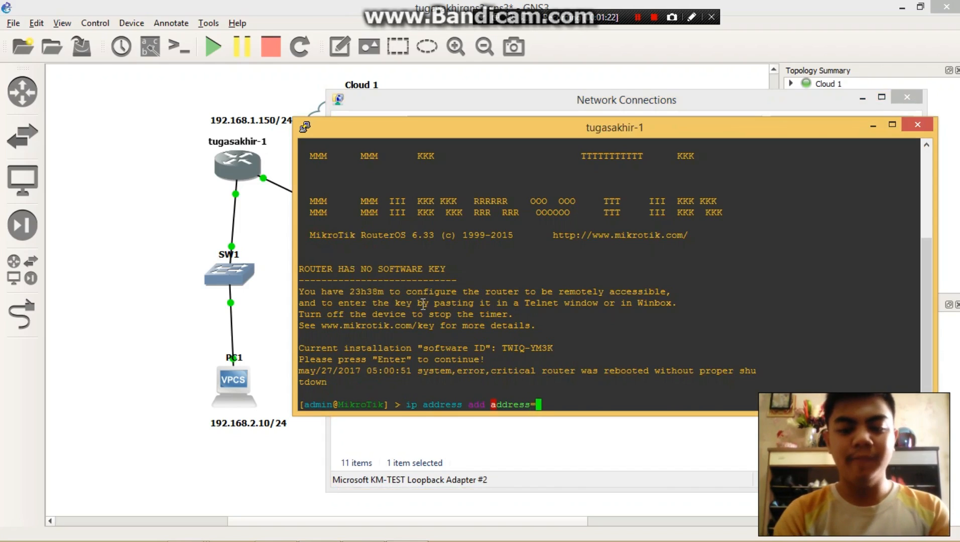
type("192.168.1.150")
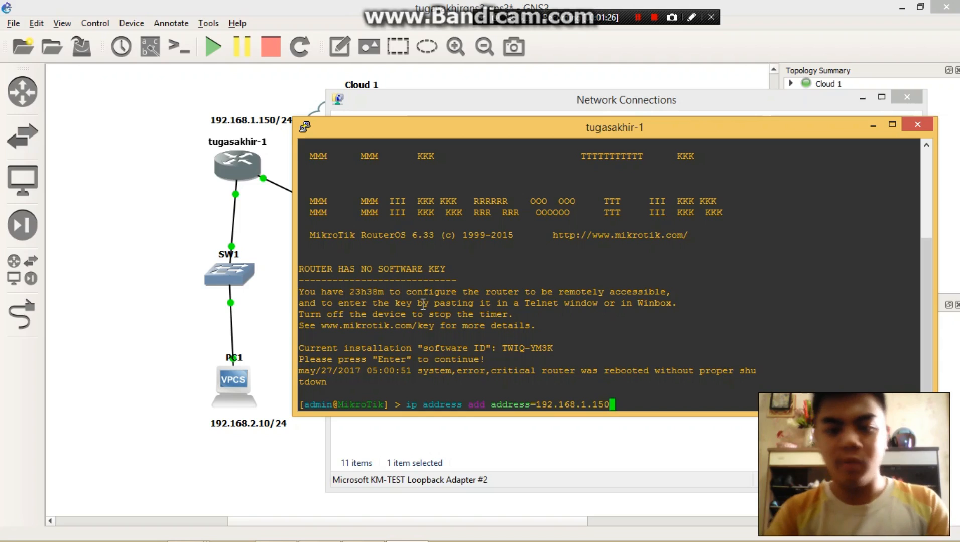
type("/24")
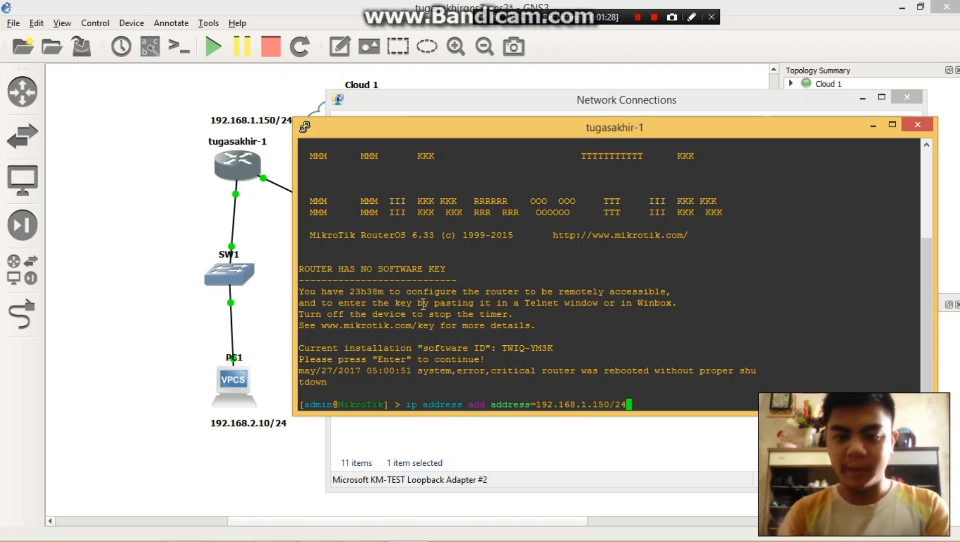
type(" intrf")
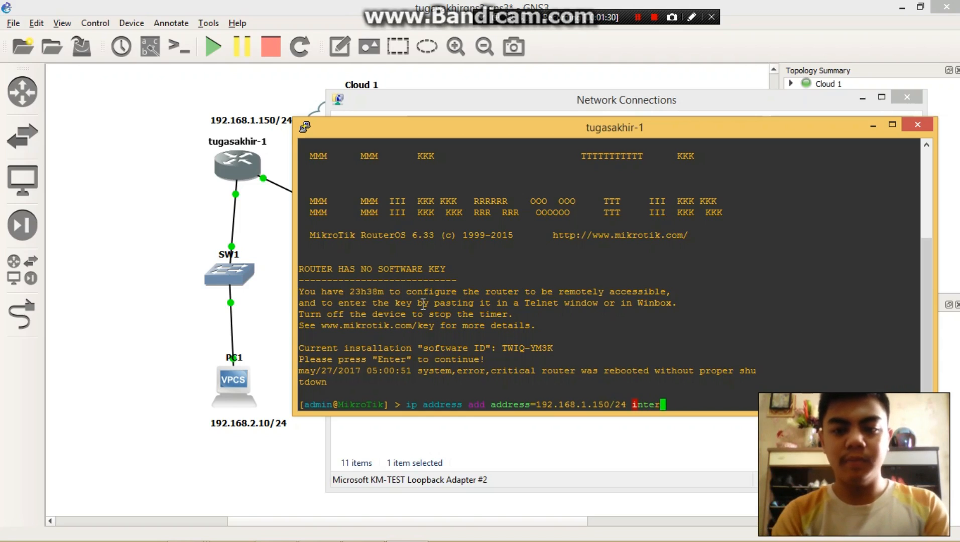
type("face=ether")
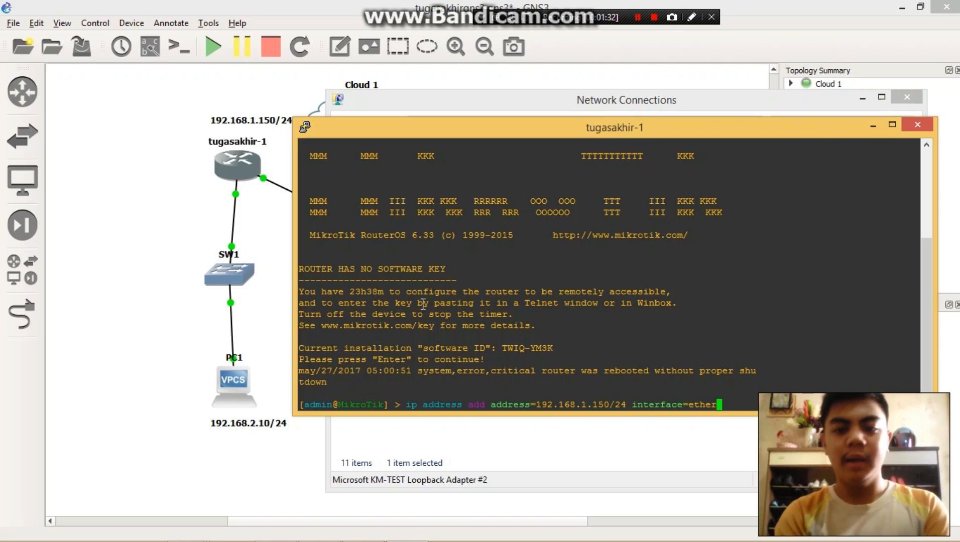
type("1")
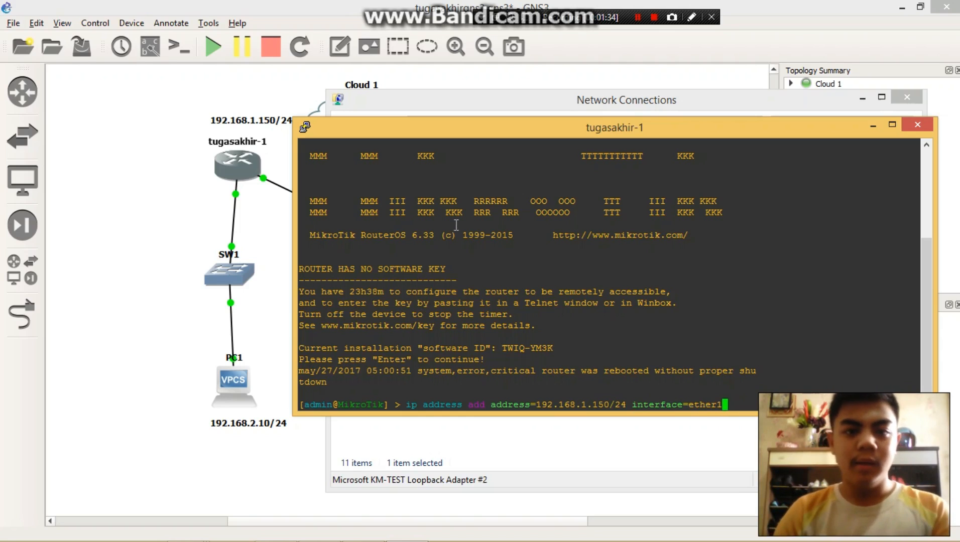
- Switch to the GNS3 workspace, show the interface labels, and reposition both routers, SW2 and Cloud 1 to straighten their links
left_click(129, 92)
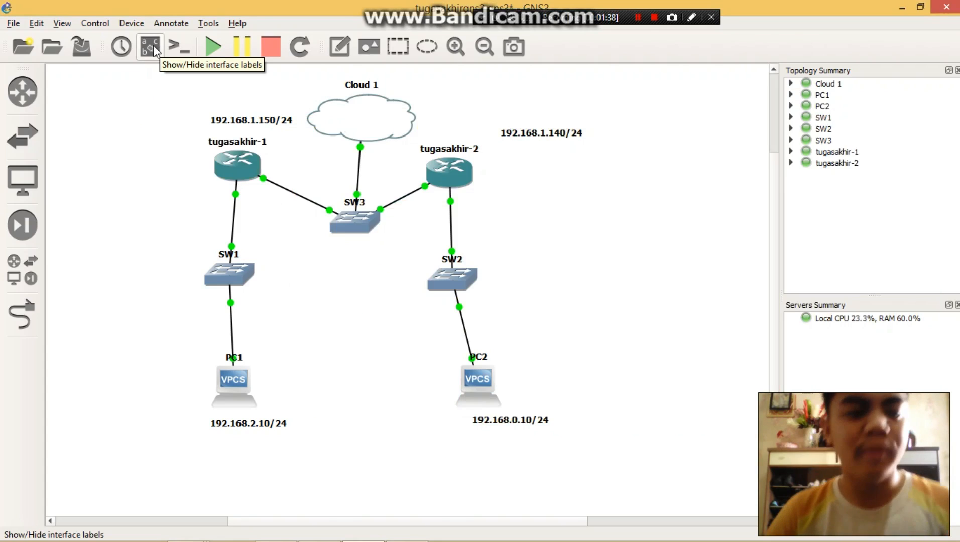
left_click(152, 46)
left_click_drag(246, 159, 238, 159)
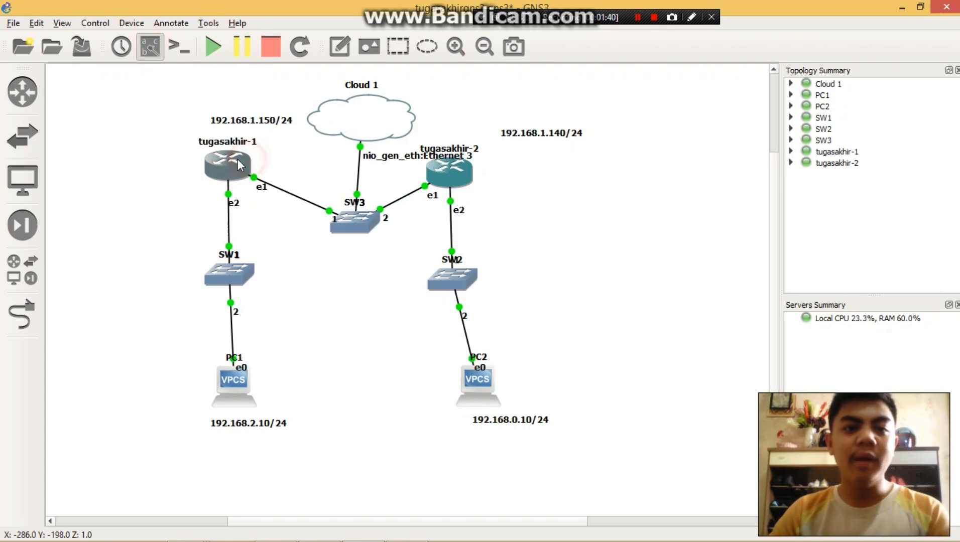
left_click(454, 186)
left_click_drag(456, 188, 475, 187)
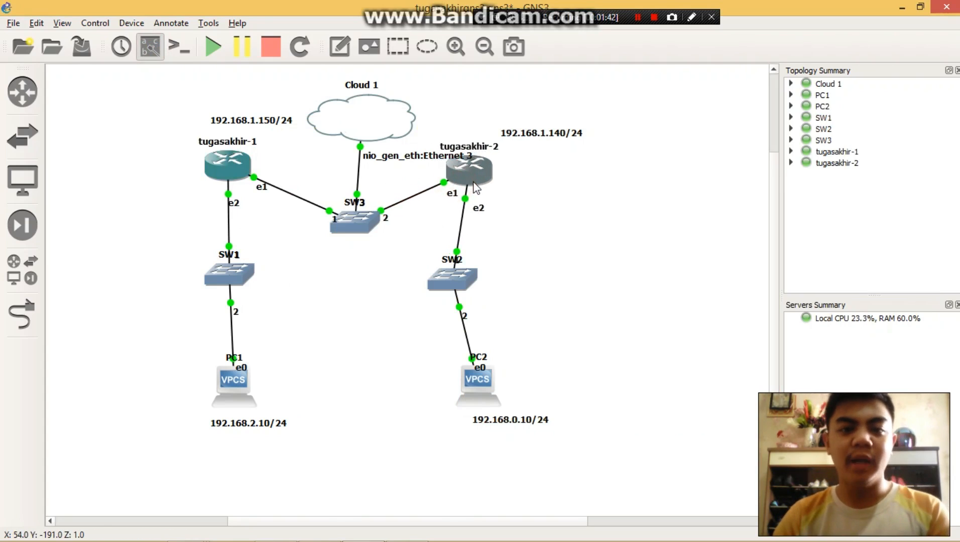
left_click_drag(458, 278, 480, 279)
left_click(639, 246)
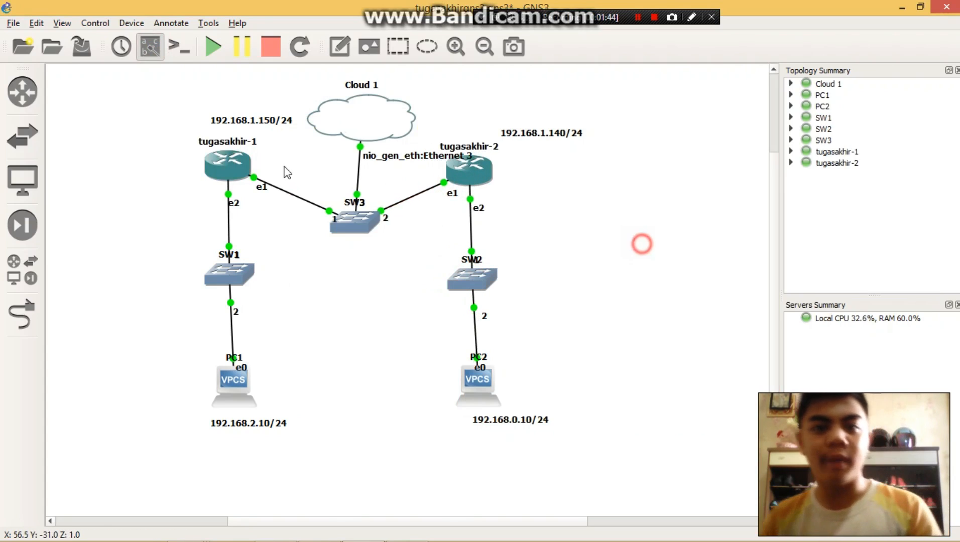
left_click_drag(342, 122, 333, 114)
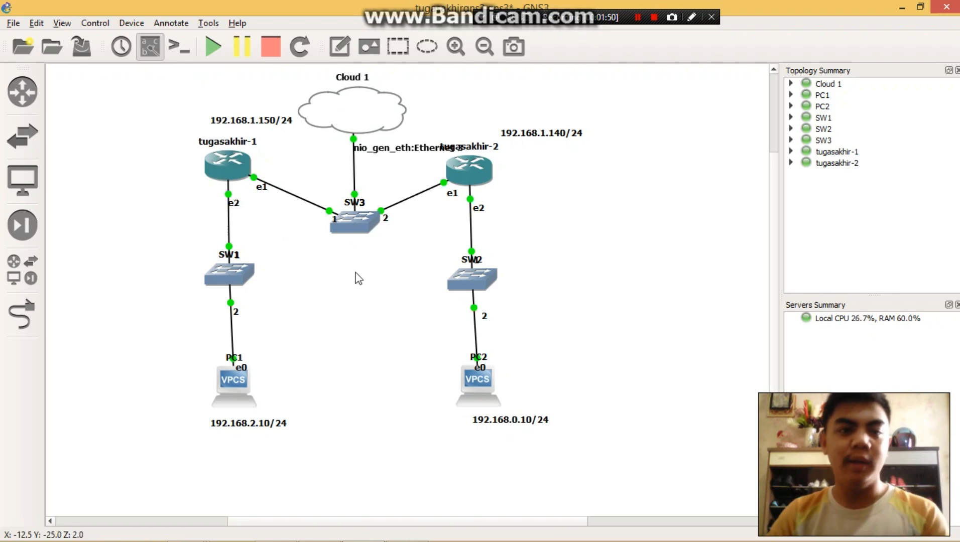
- Return to the tugasakhir-1 console, run the prepared IP address command and minimize the console
key("alt+Tab")
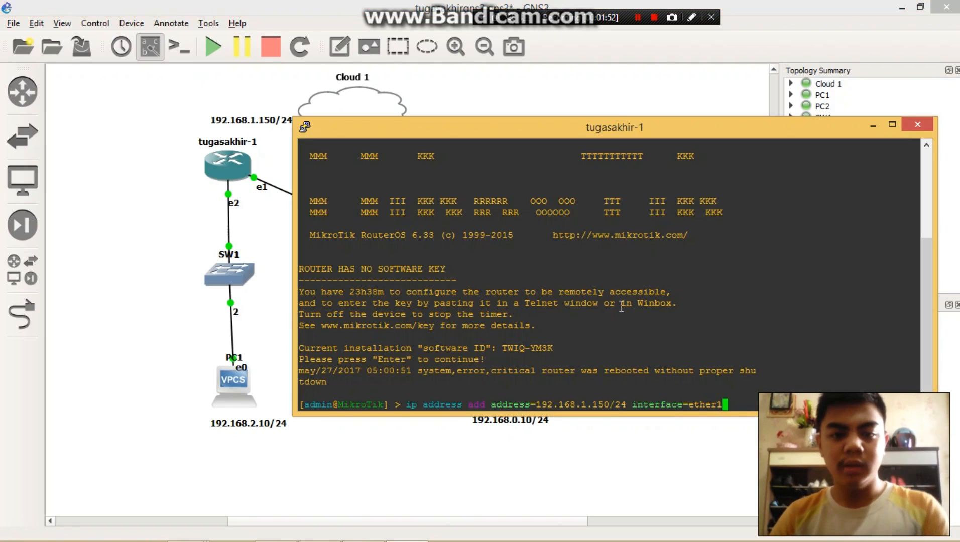
key("Return")
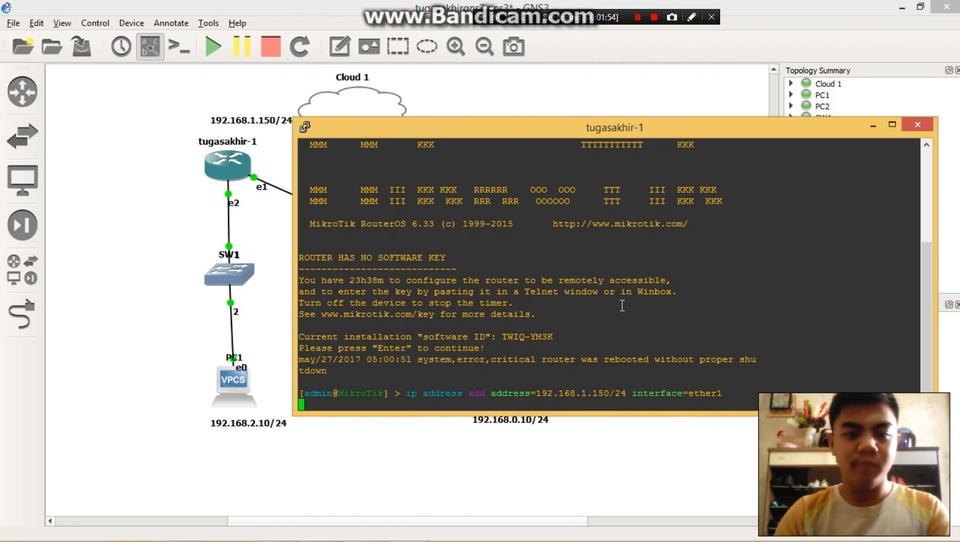
left_click(874, 127)
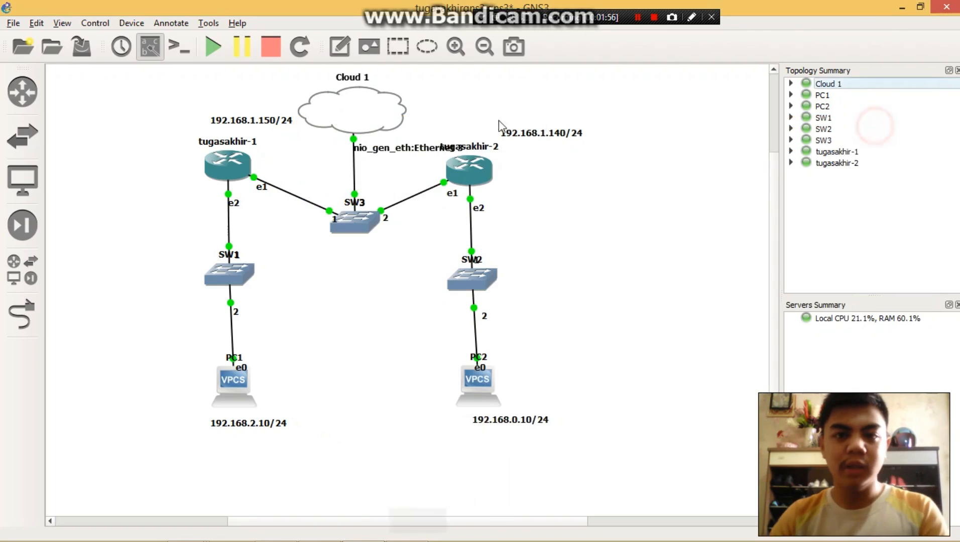
- Move the tugasakhir-2 router, SW2 and PC2 farther from the cloud to widen the topology
left_click_drag(512, 181, 553, 186)
left_click_drag(478, 276, 529, 278)
left_click_drag(470, 378, 517, 378)
- Open the tugasakhir-2 console, log in as admin with the password left empty, and continue past the RouterOS notice to the command prompt
right_click(547, 184)
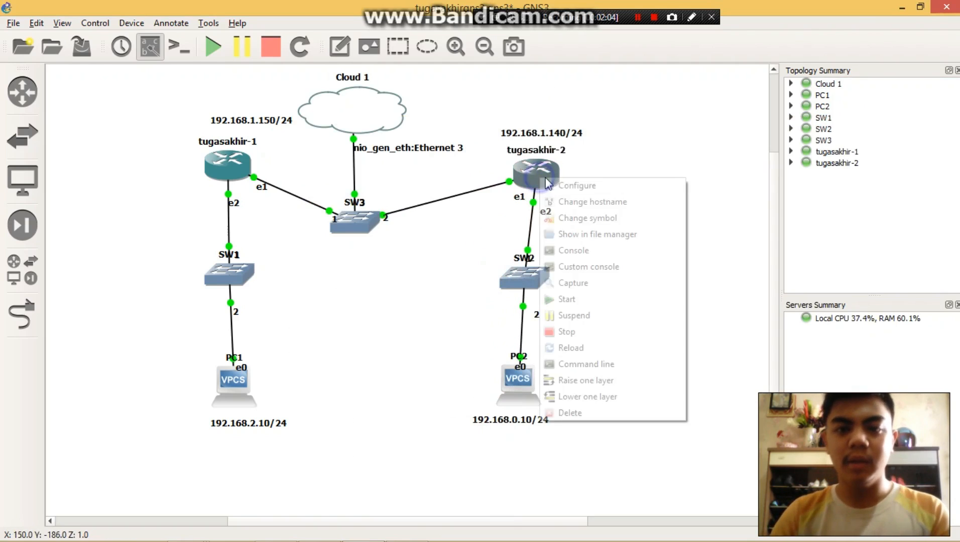
left_click(595, 251)
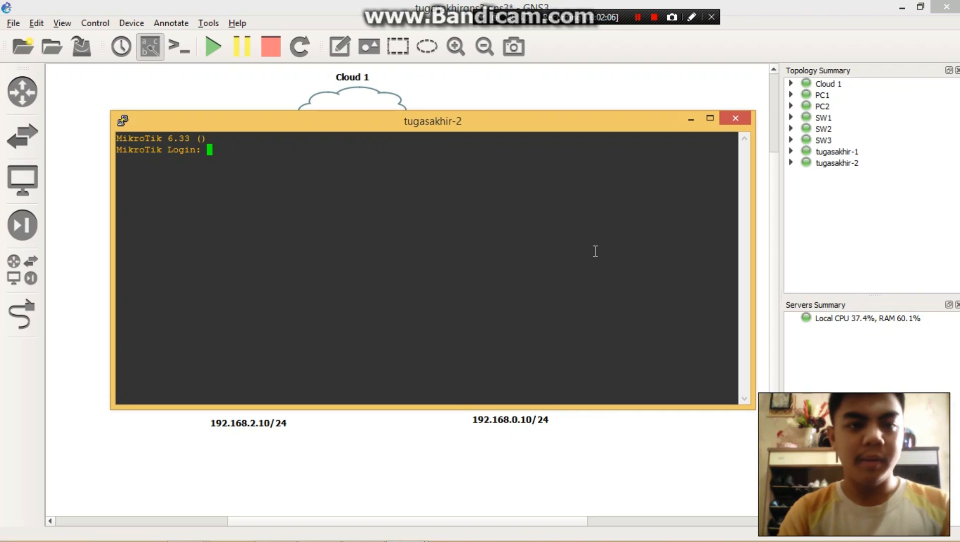
type("admin")
key("Return")
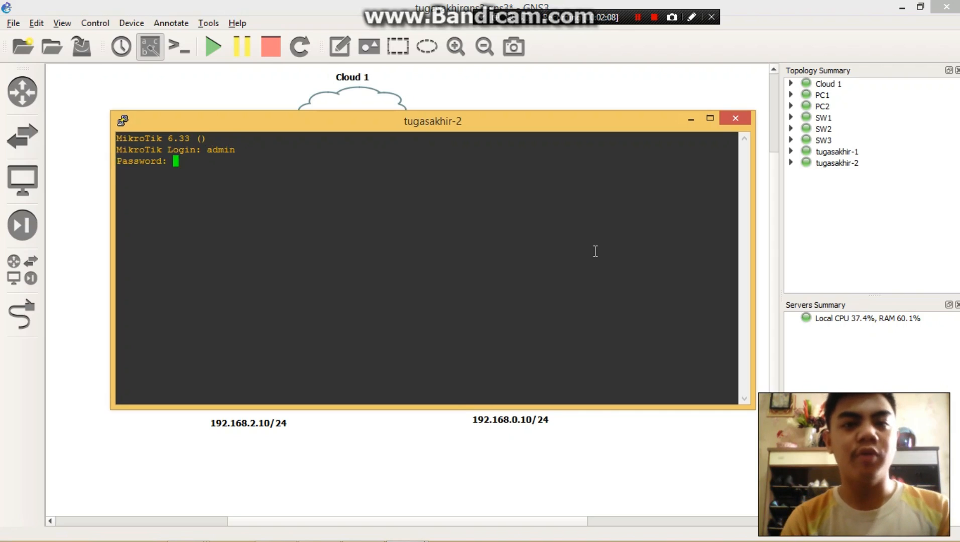
key("Return")
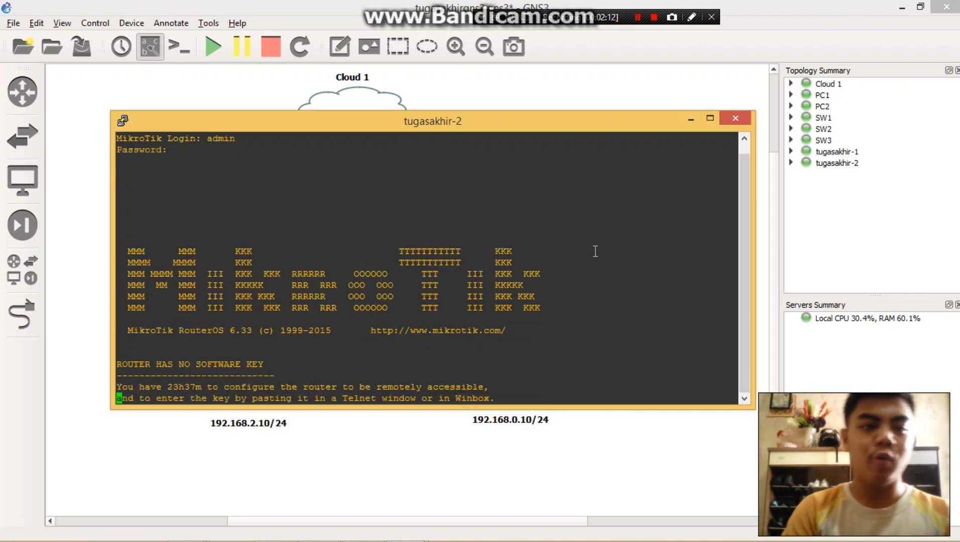
key("Return")
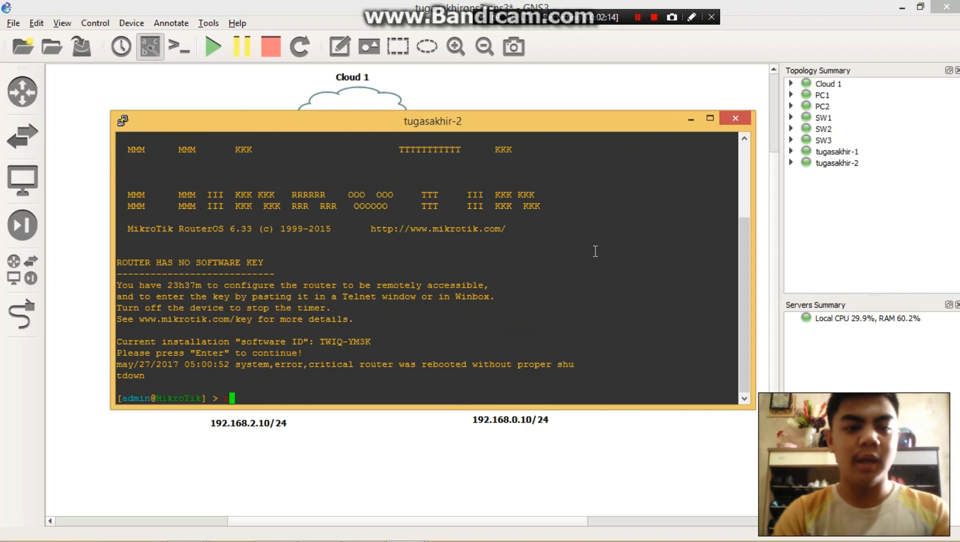
- Run ip address add address=192.168.1.140/24 interface=ether1 in the tugasakhir-2 console and minimize the console
type("ip address a")
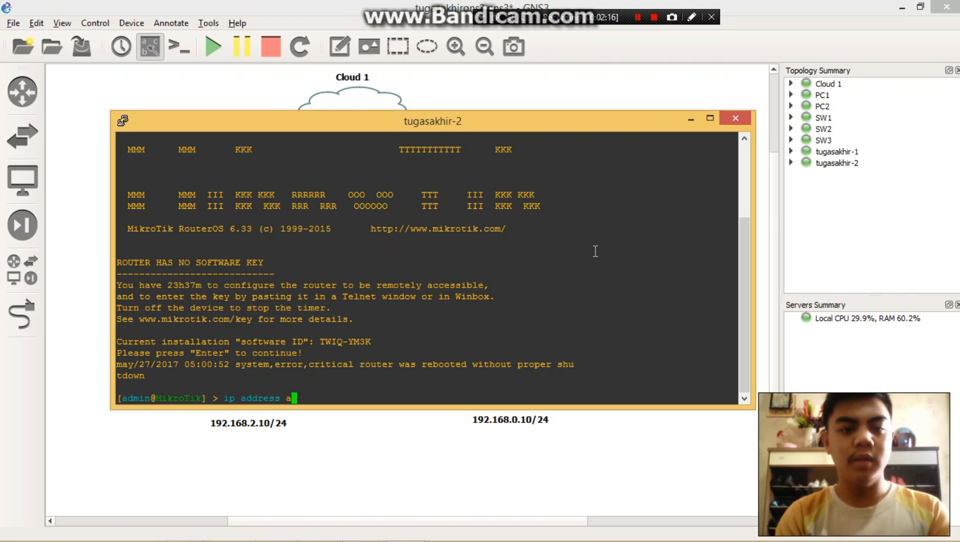
type("dd addre")
key("BackSpace")
type("ress")
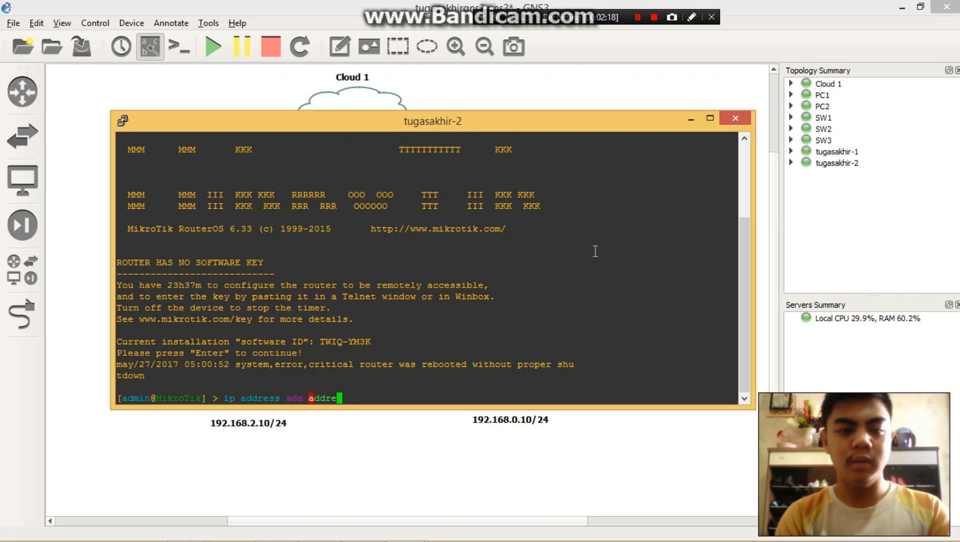
key("BackSpace")
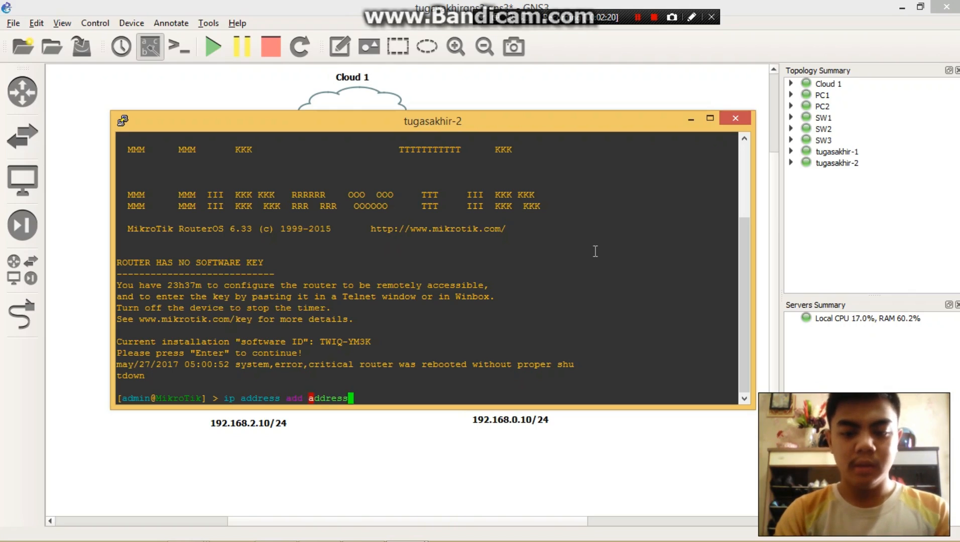
type("=192.168")
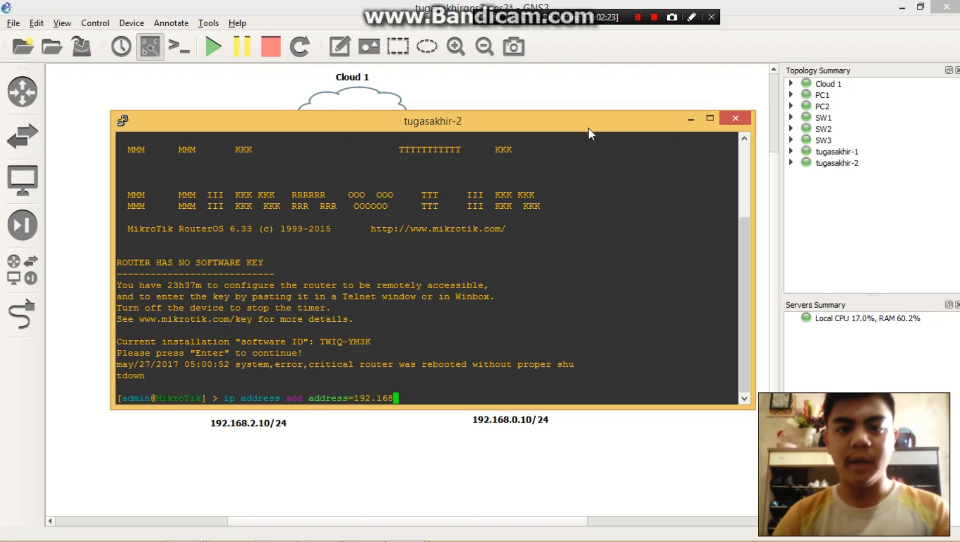
left_click_drag(589, 132, 594, 182)
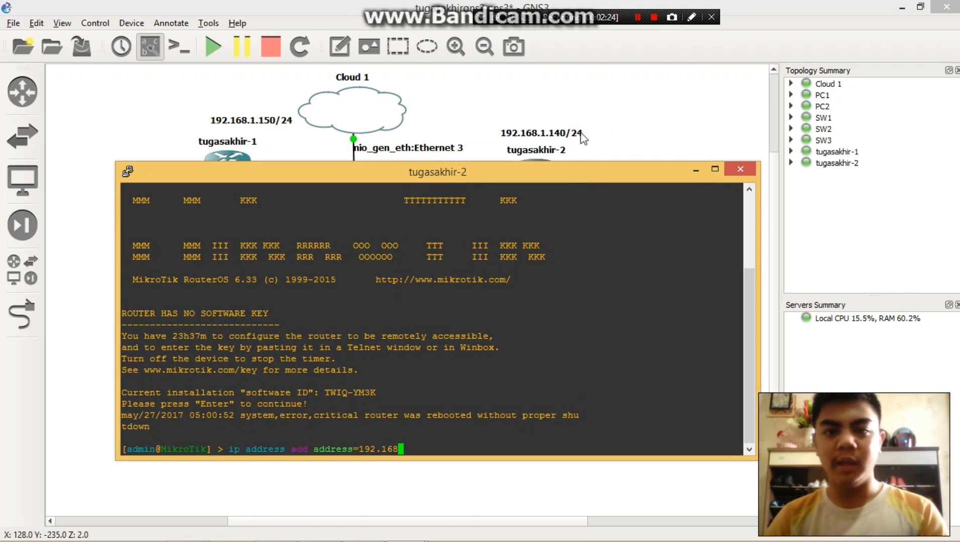
type("8.1.")
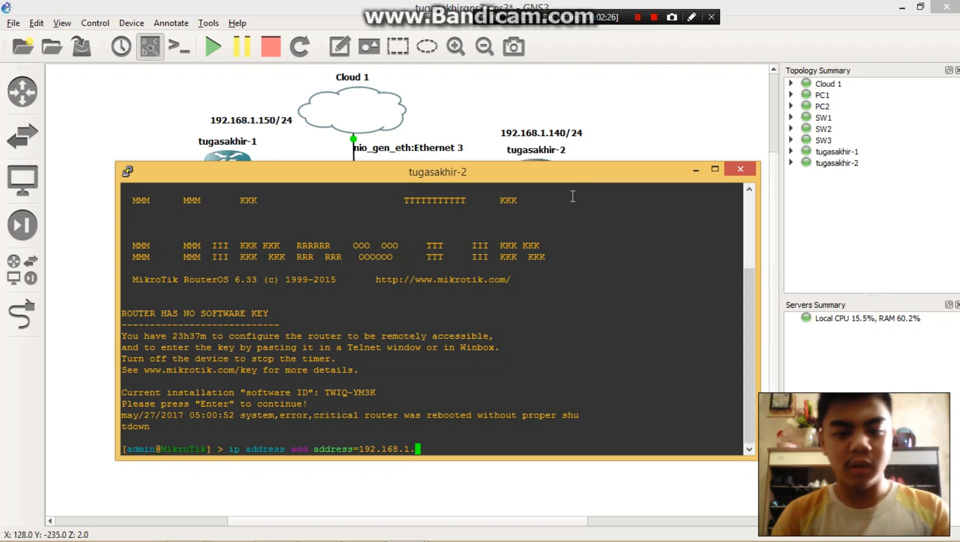
type("140/24 ")
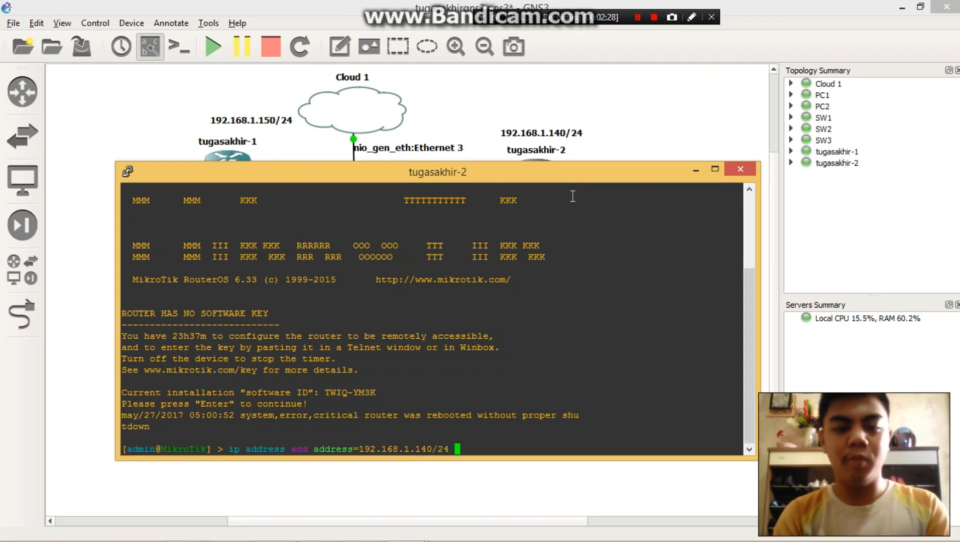
type("interface")
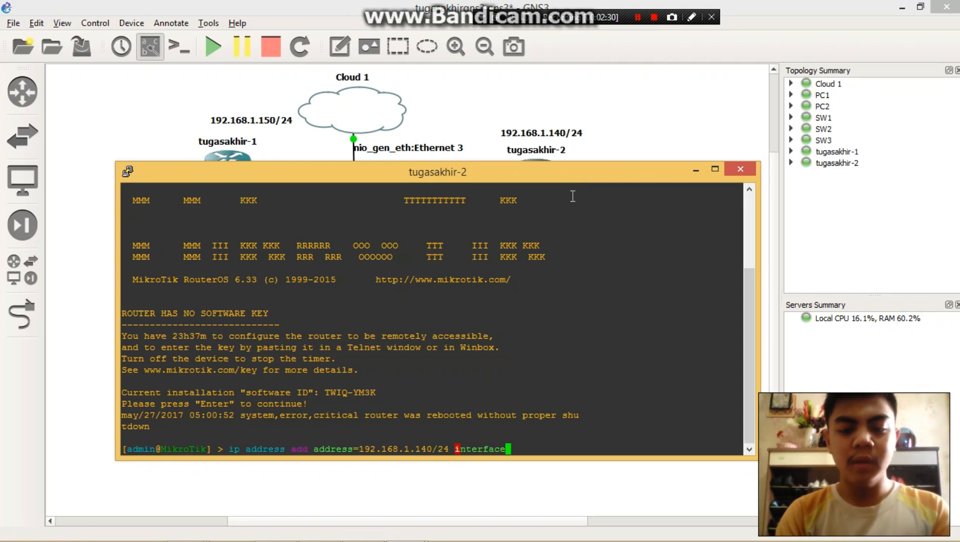
type("=ethe")
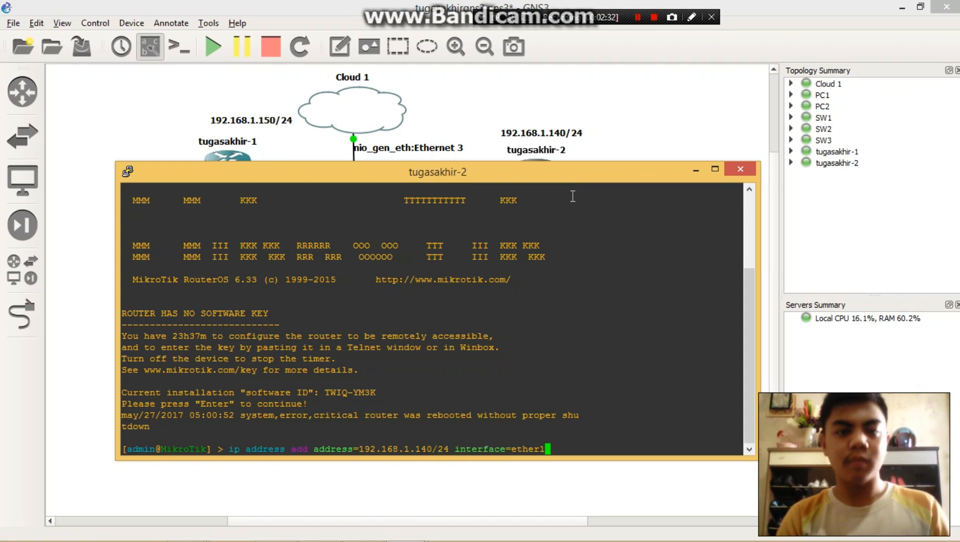
type("r1")
key("Return")
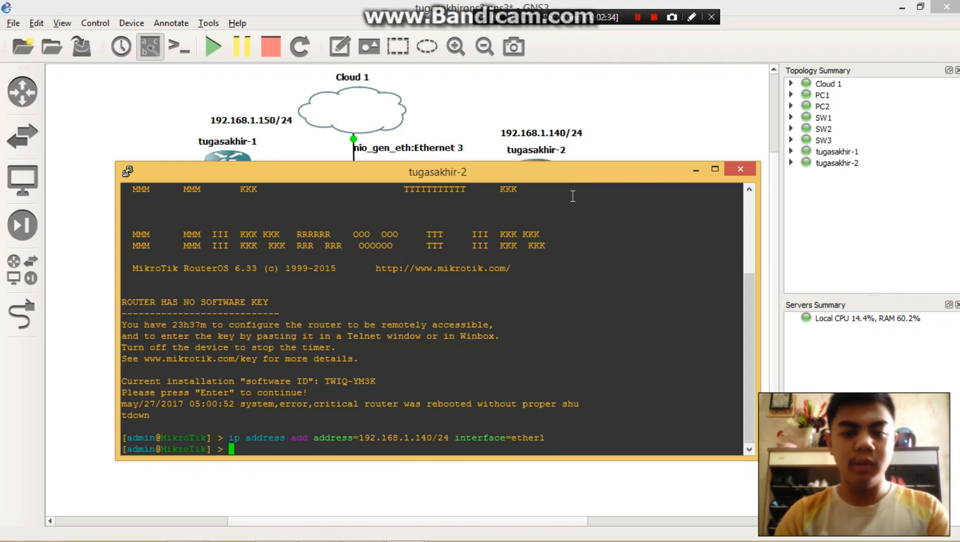
left_click(695, 171)
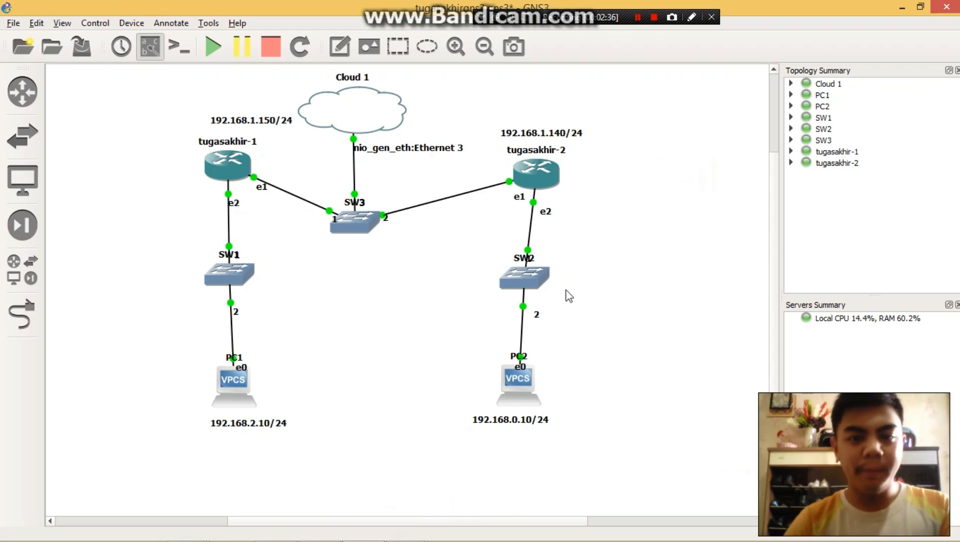
- Reposition SW2 and PC2 in a straight vertical line below tugasakhir-2, and shift Cloud 1 slightly toward that router
left_click(517, 362)
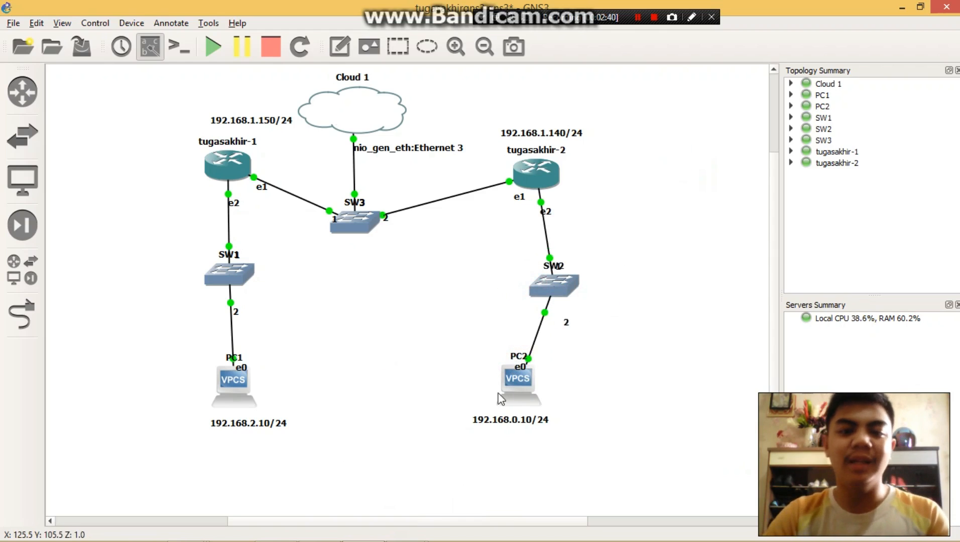
left_click_drag(507, 392, 538, 391)
left_click_drag(555, 291, 536, 301)
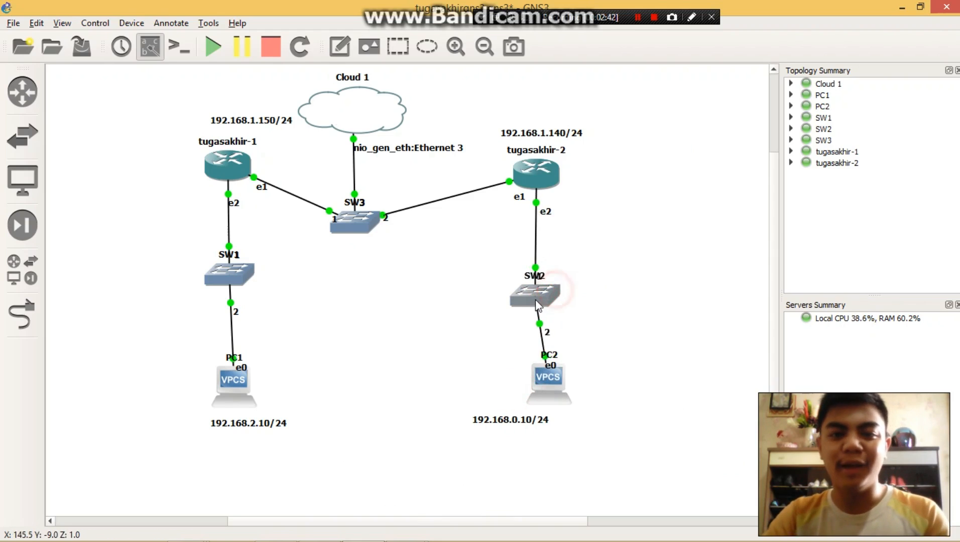
left_click_drag(547, 380, 534, 383)
left_click(391, 346)
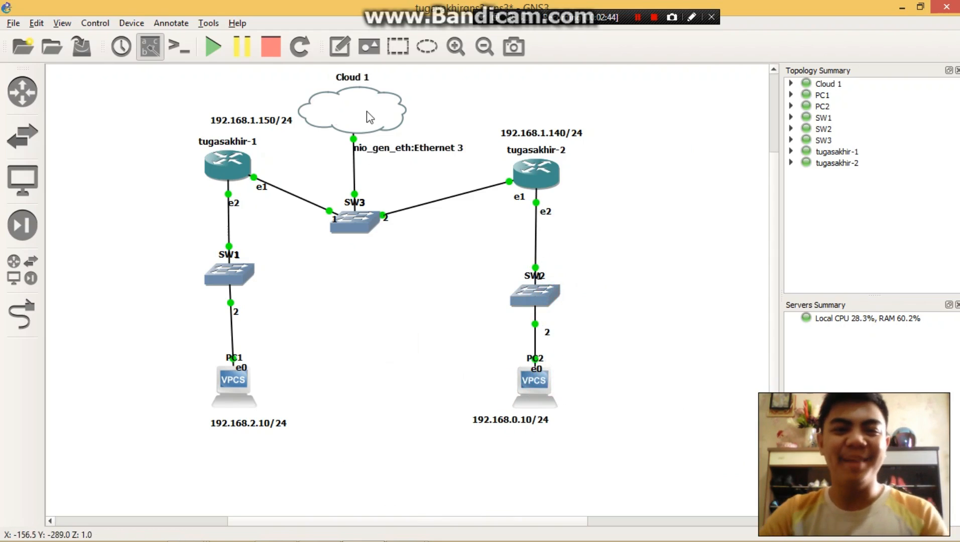
left_click_drag(366, 111, 382, 116)
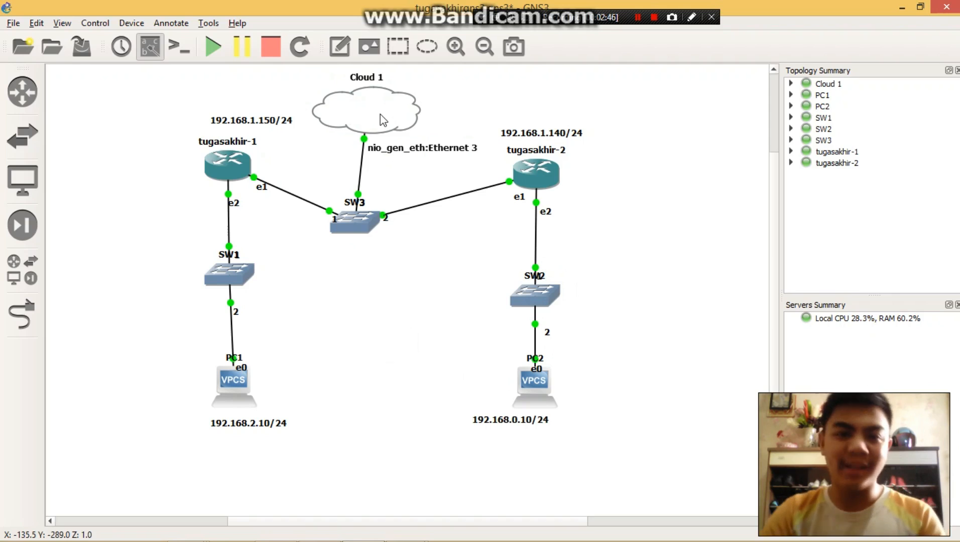
- Switch to the Network Connections window, look over the loopback adapters, select Ethernet 3 and reposition the window
left_click(320, 528)
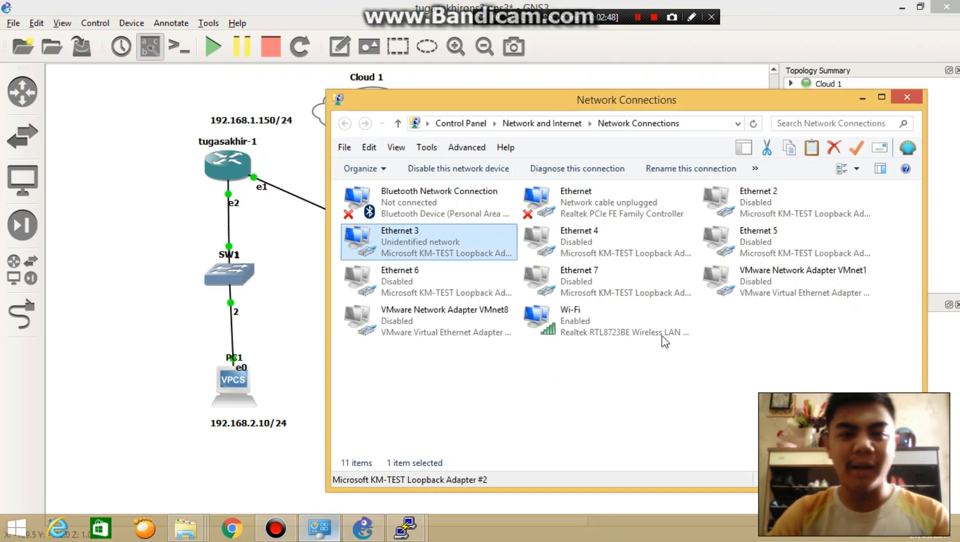
left_click_drag(692, 100, 680, 89)
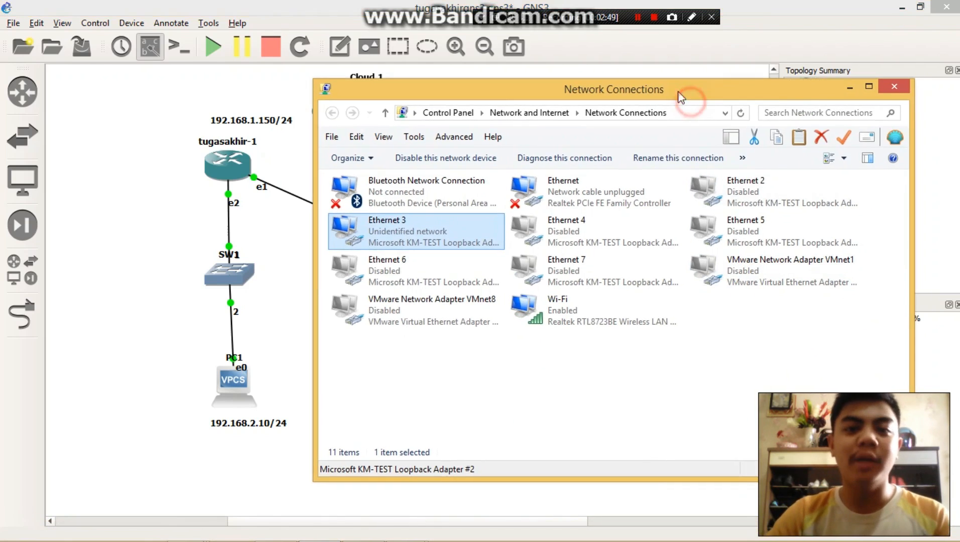
left_click(792, 207)
left_click(791, 228)
left_click(568, 229)
left_click(588, 268)
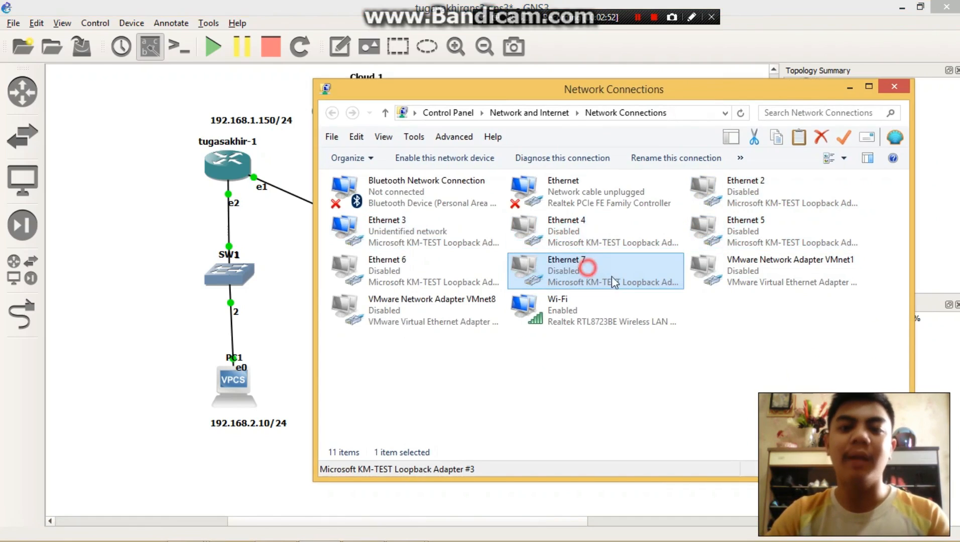
left_click(795, 267)
left_click(343, 231)
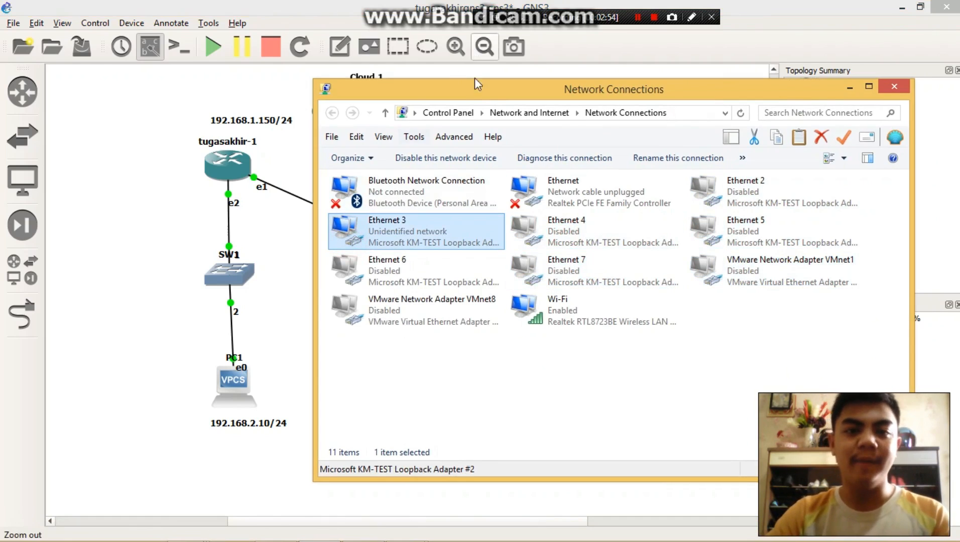
left_click_drag(488, 87, 521, 80)
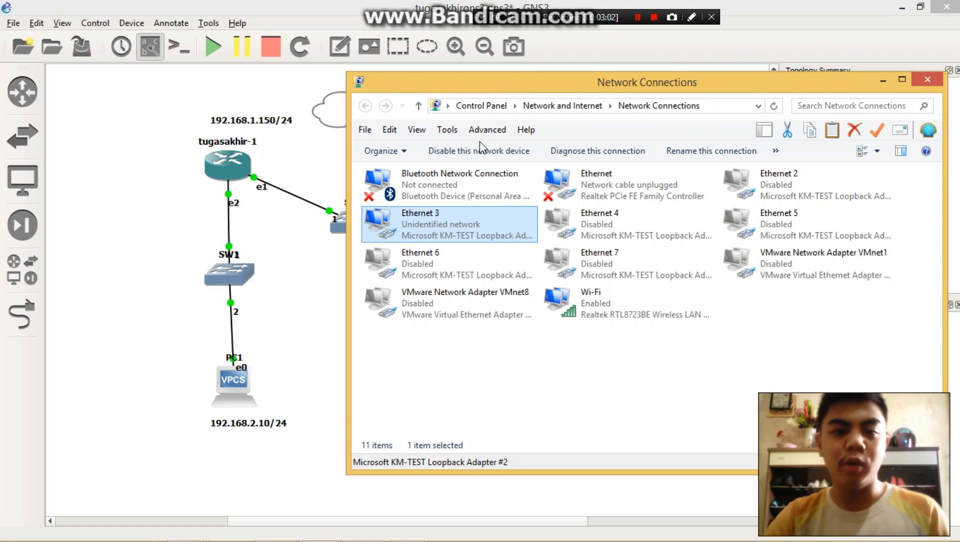
- Review the Ethernet 3 adapter's IPv4 address settings, accept both properties dialogs and minimize Network Connections
right_click(450, 233)
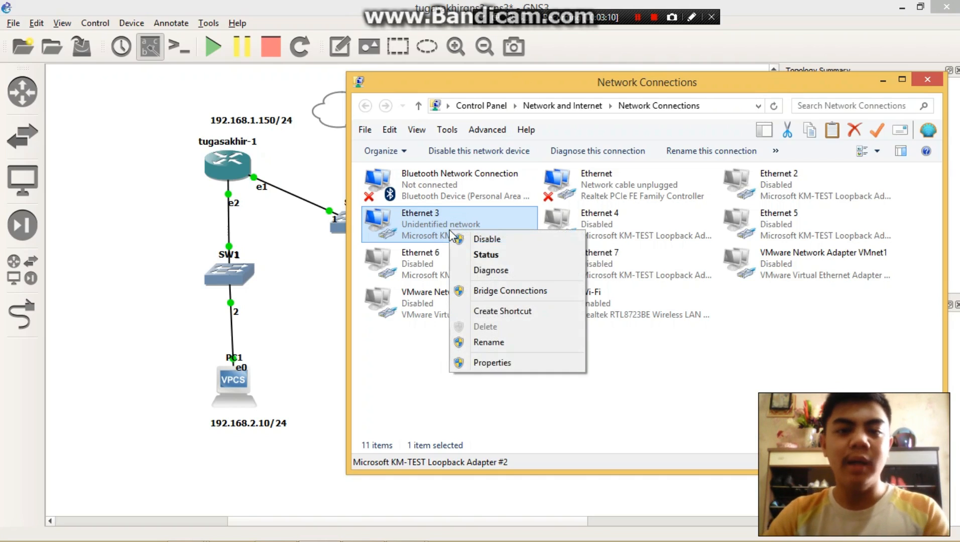
left_click(491, 363)
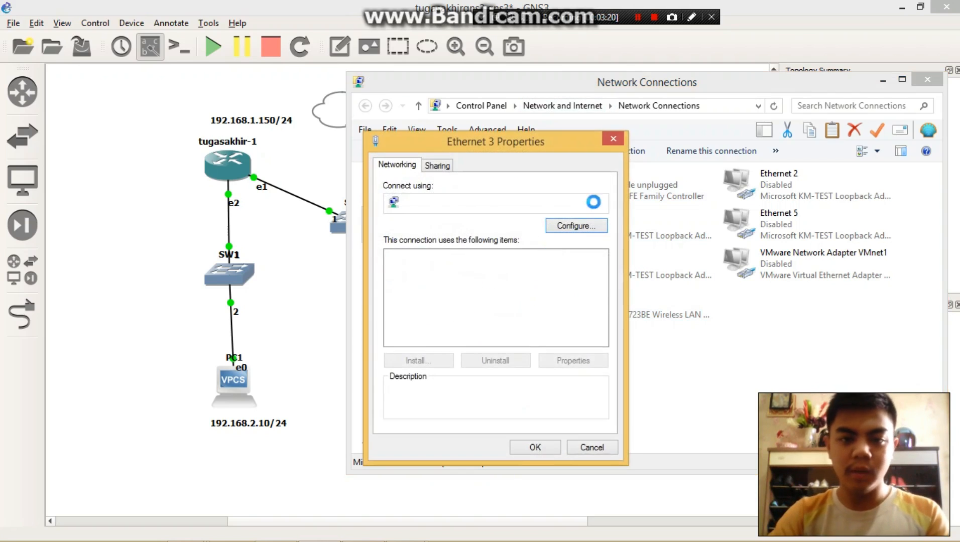
left_click_drag(600, 296, 600, 318)
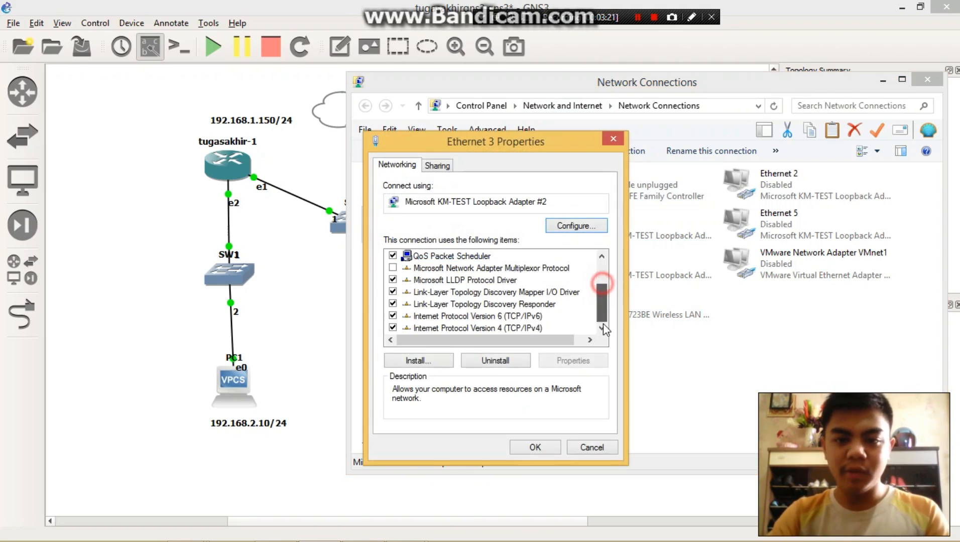
double_click(471, 329)
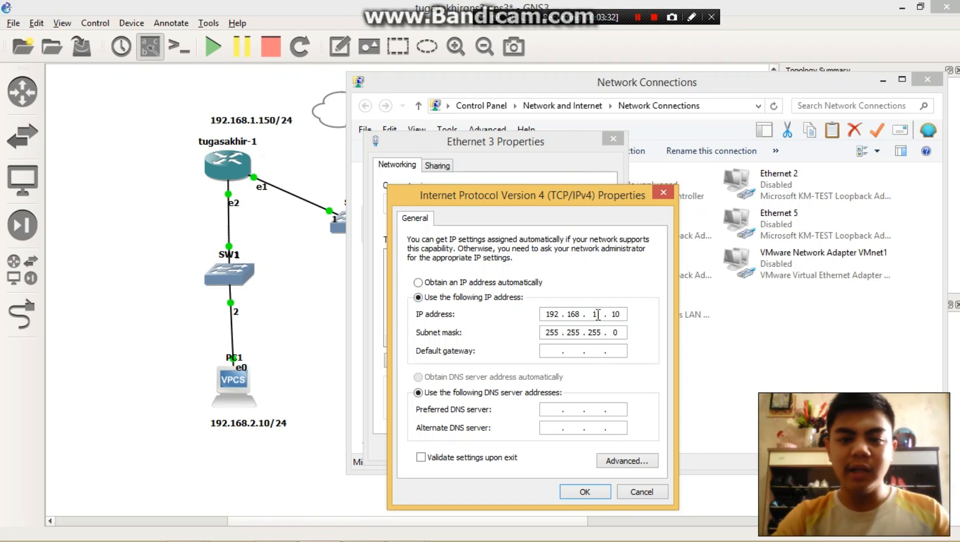
left_click(597, 315)
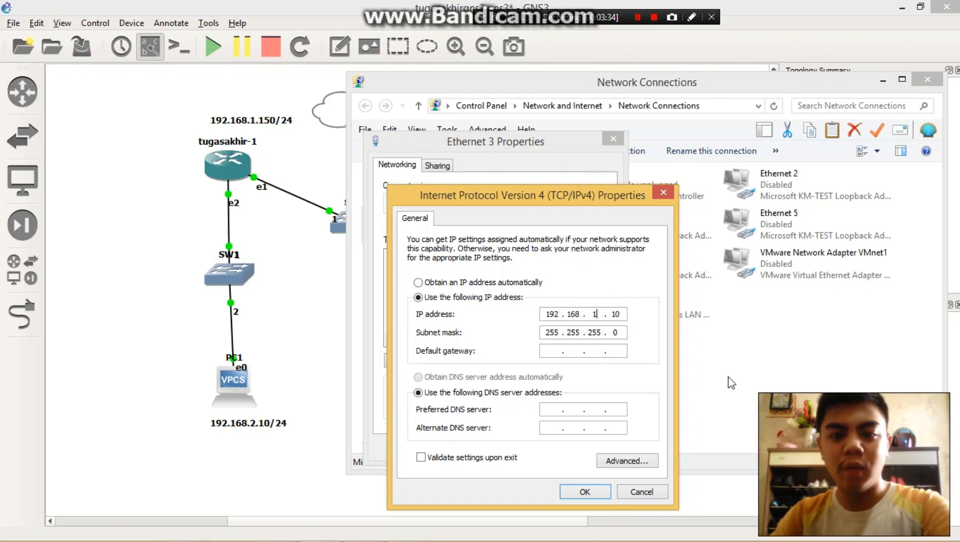
left_click(573, 490)
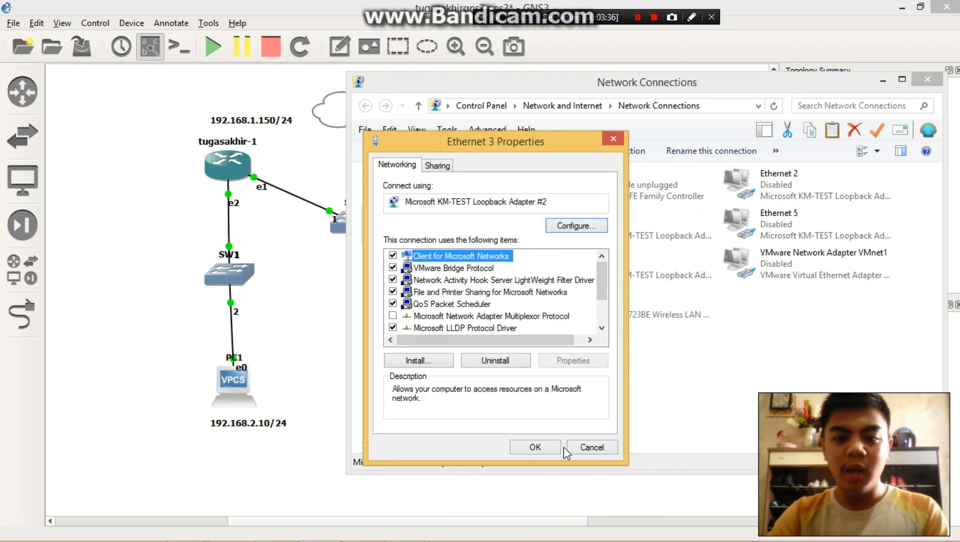
left_click(553, 449)
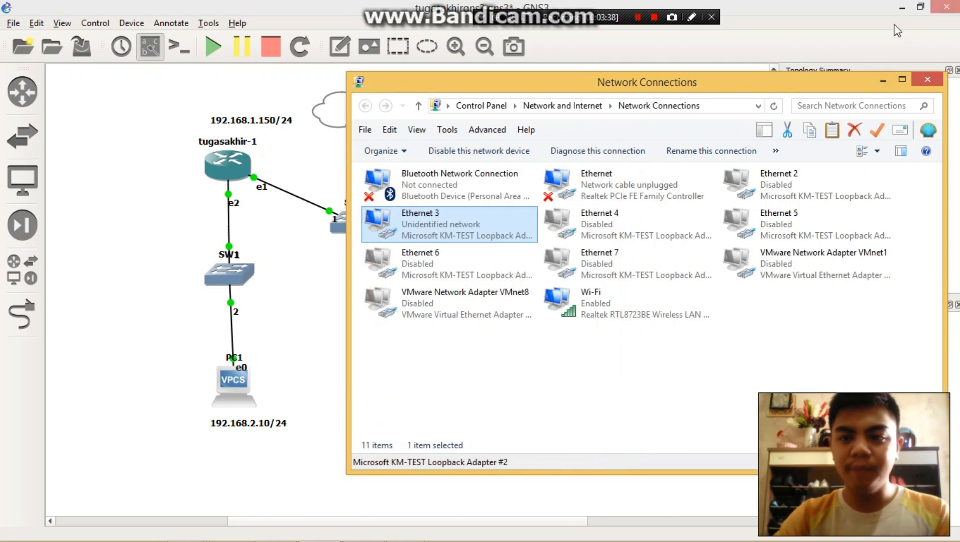
left_click(884, 79)
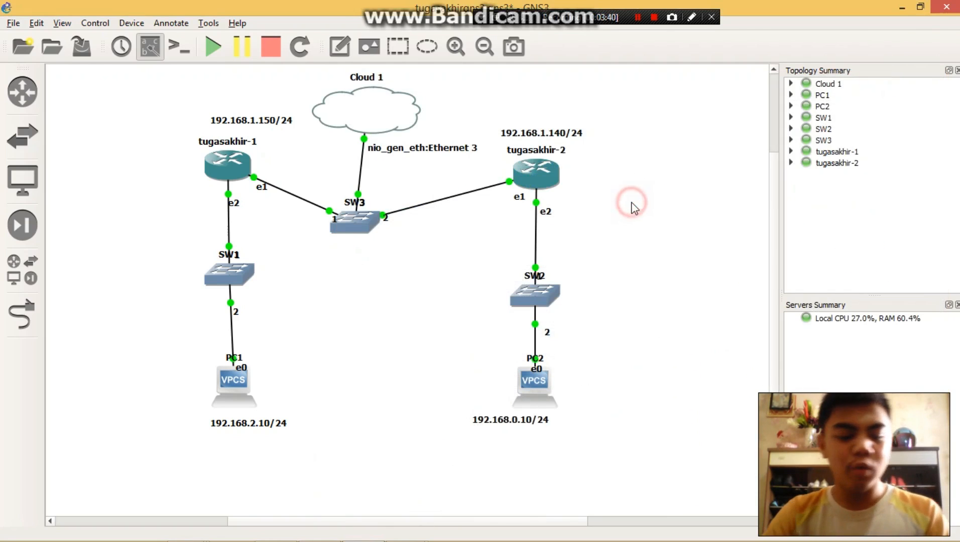
- Open drive Data (E:) in the file manager, run winbox, and place the WinBox window over the GNS3 topology
key("super+e")
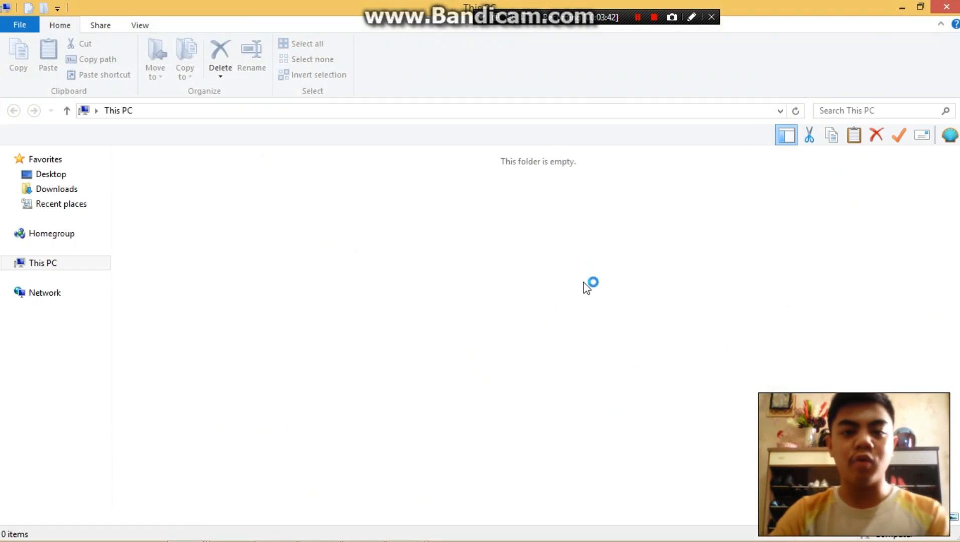
double_click(593, 276)
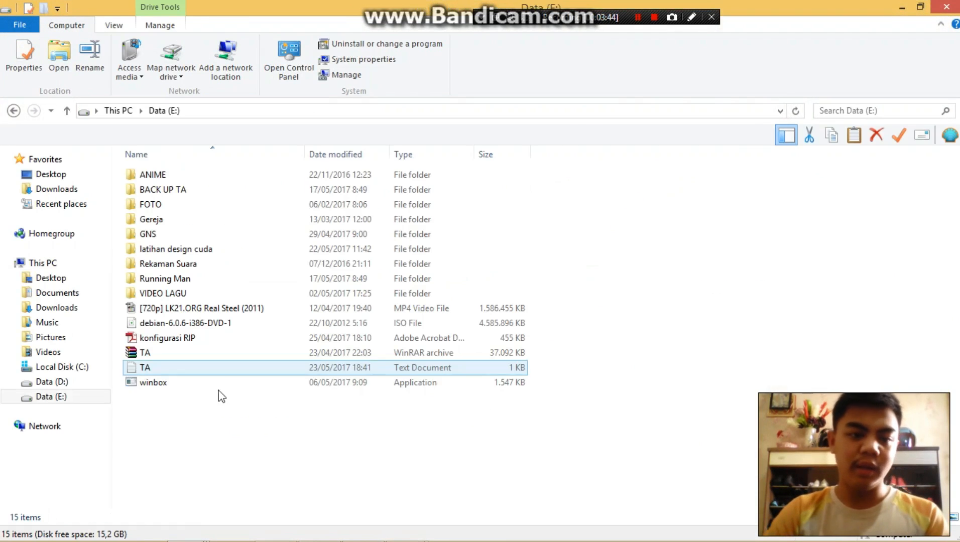
double_click(172, 386)
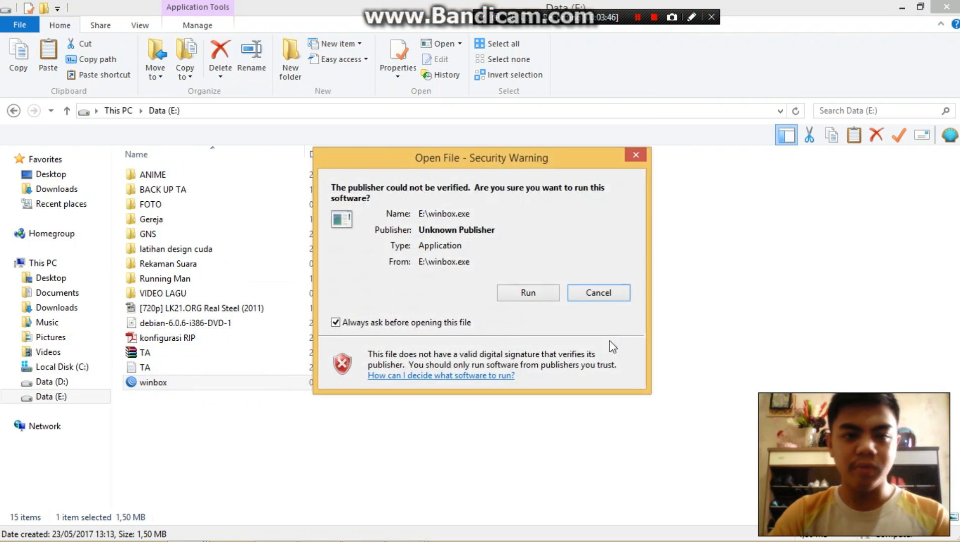
left_click(519, 298)
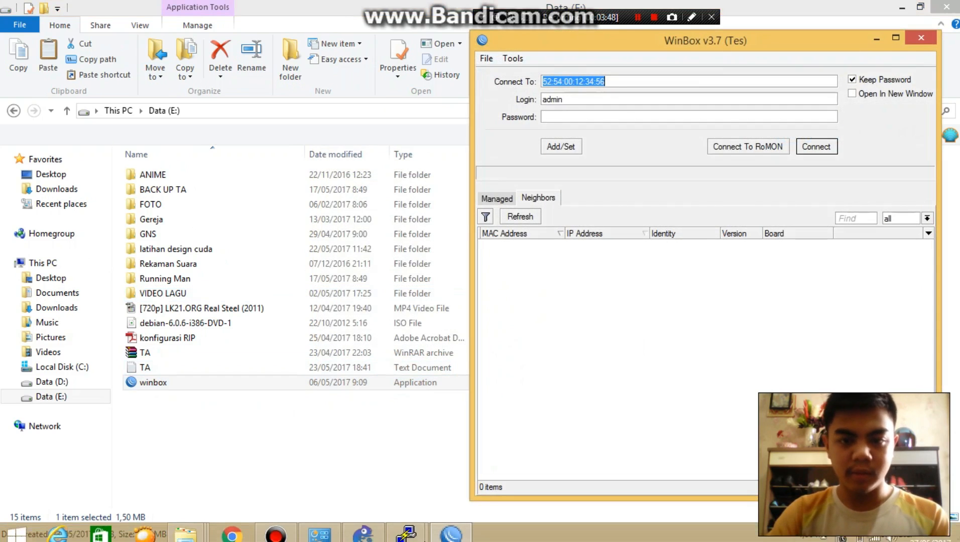
left_click(362, 531)
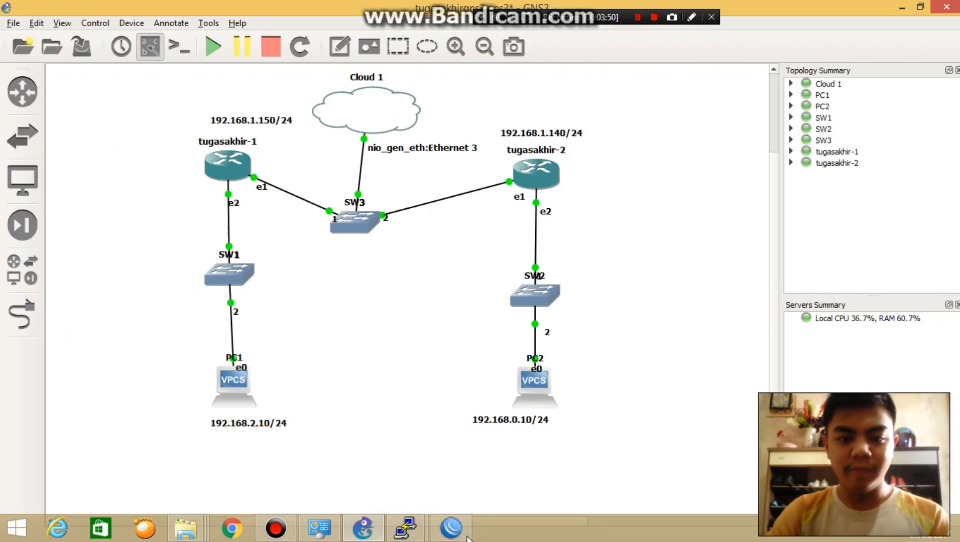
left_click(451, 527)
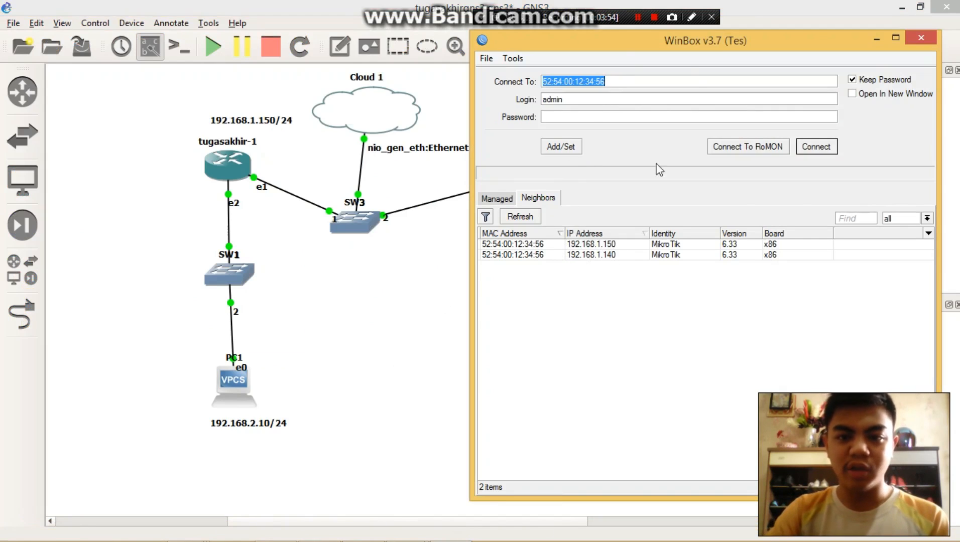
left_click_drag(713, 45, 745, 76)
- Connect as admin to the WinBox neighbor listed with IP 192.168.1.150, reposition the window and dismiss the RouterOS licence notice
left_click(564, 274)
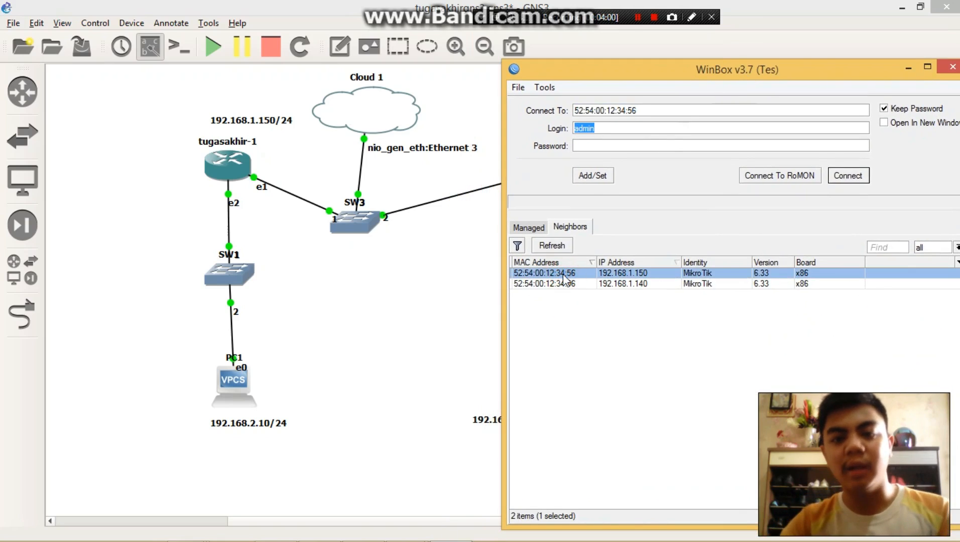
left_click(840, 184)
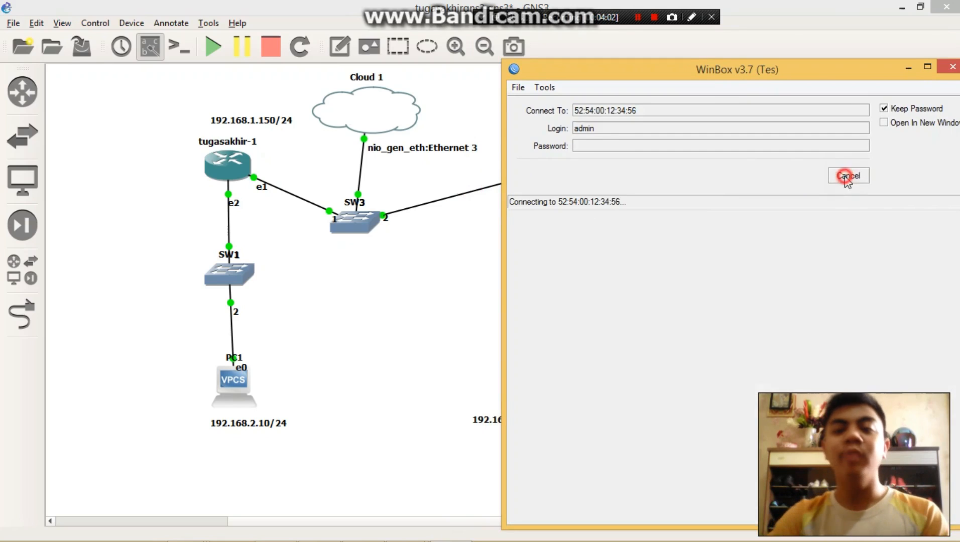
left_click_drag(697, 72, 652, 57)
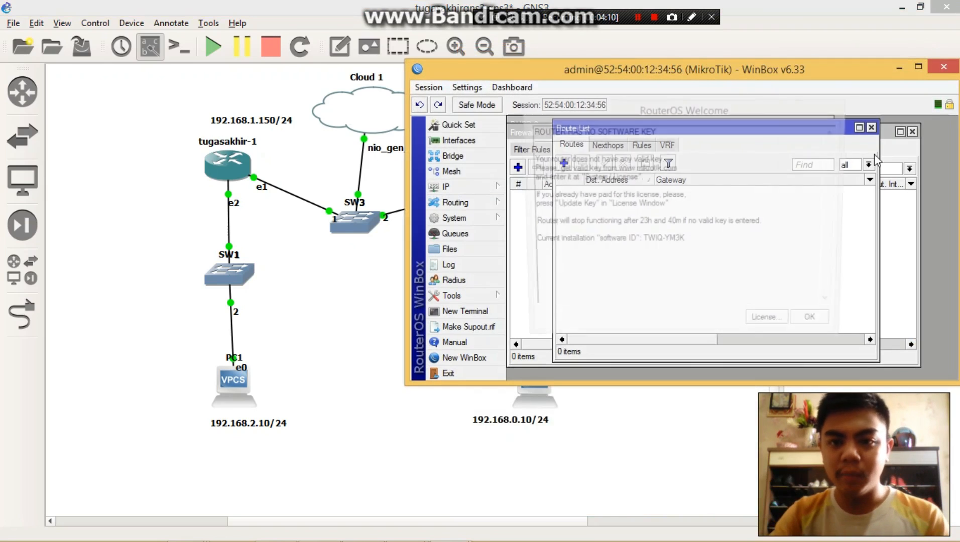
left_click(818, 327)
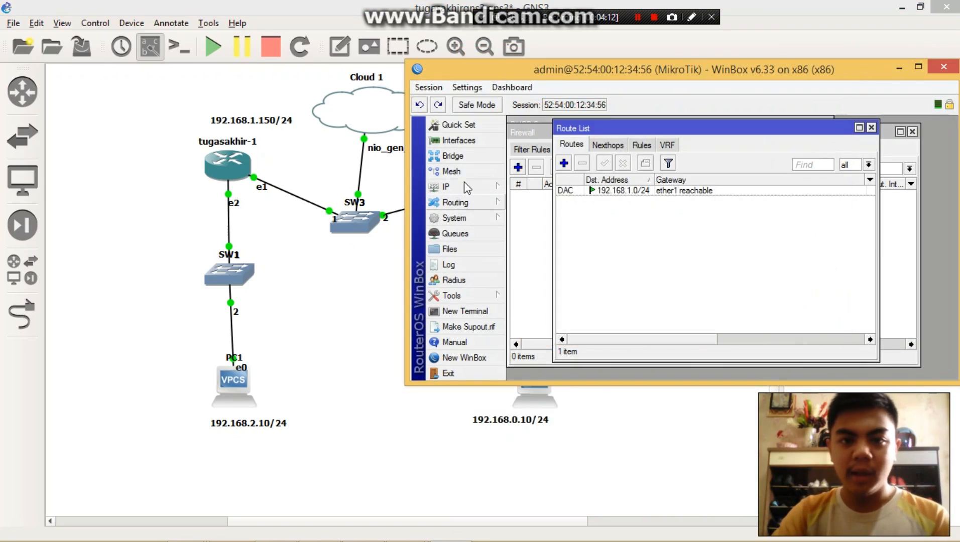
- Start a new IP address entry on the connected router and set its address to 192.168.2.10/24
left_click(465, 185)
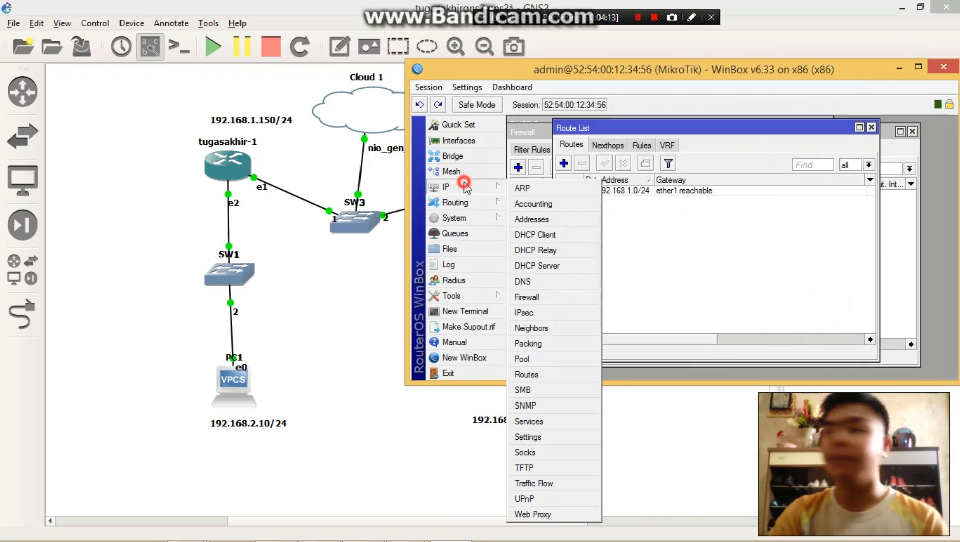
left_click(554, 219)
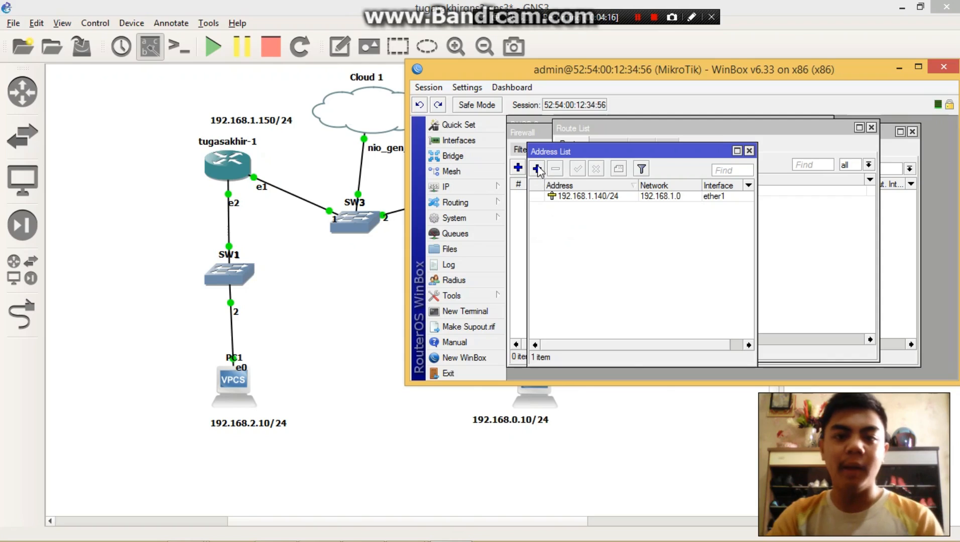
left_click(537, 169)
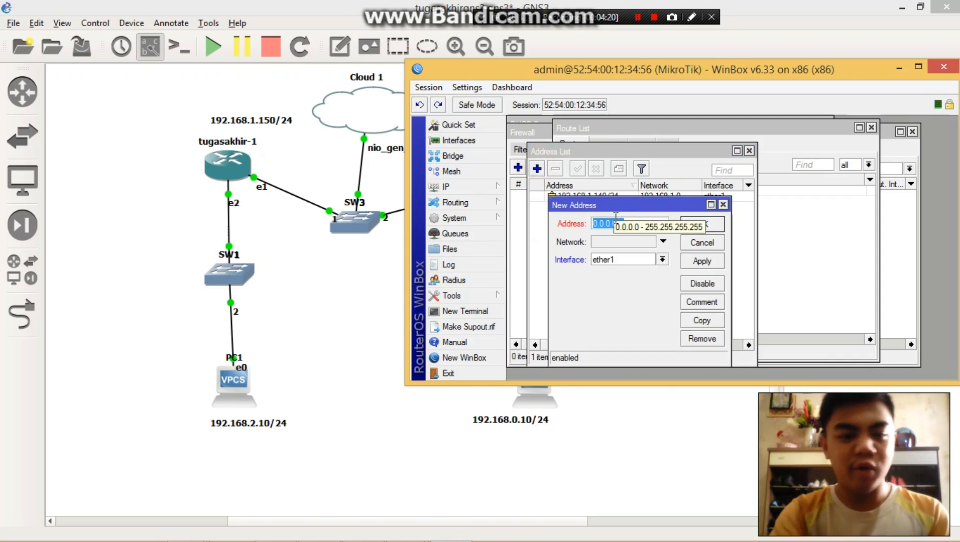
type("1")
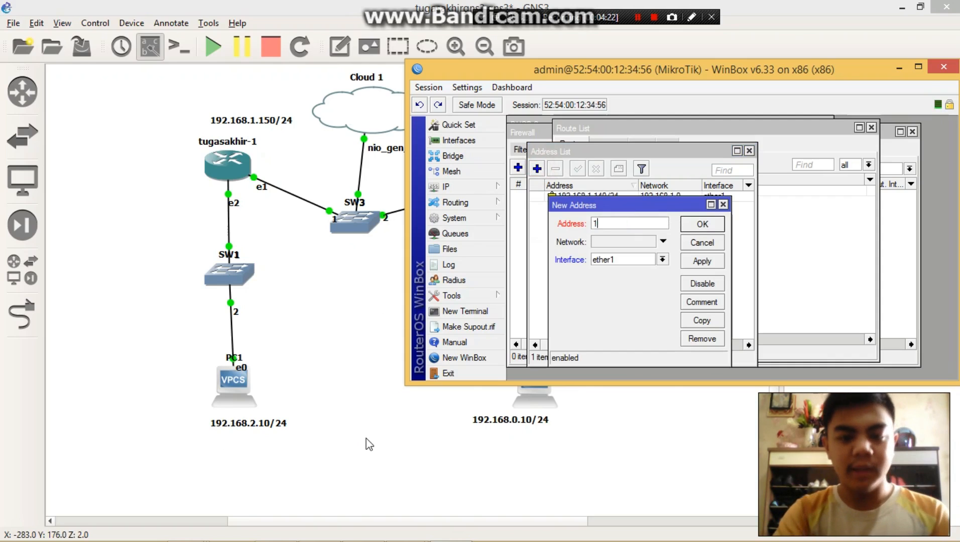
type("92.168.")
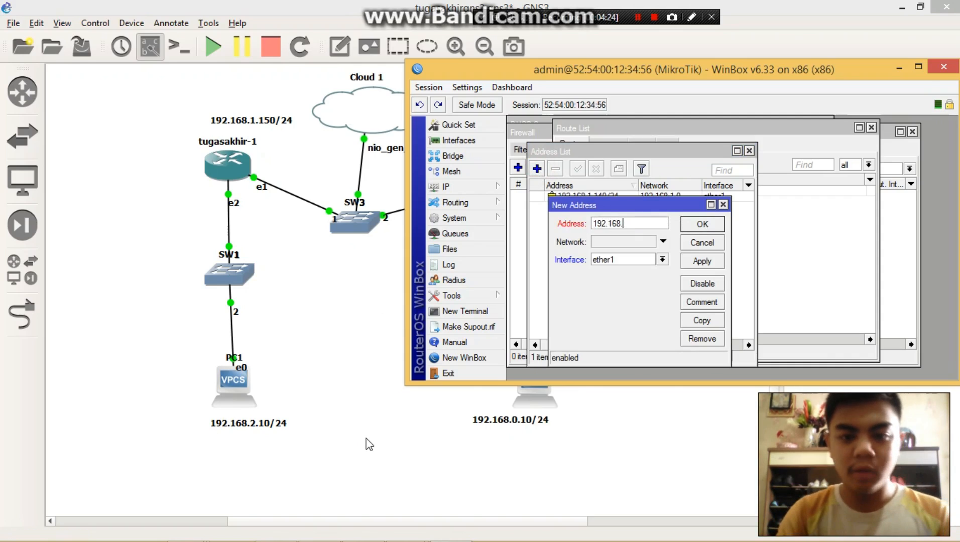
type("2.10/24")
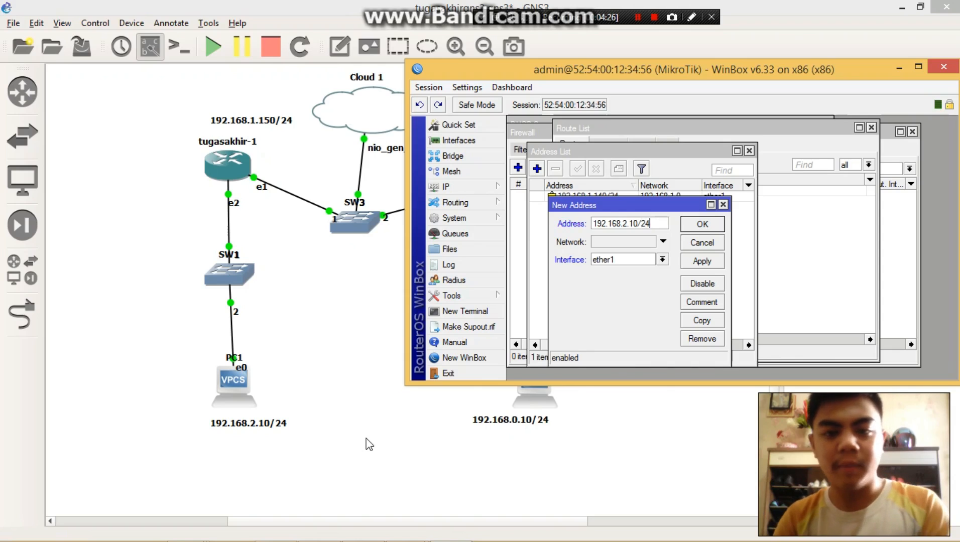
key("Tab")
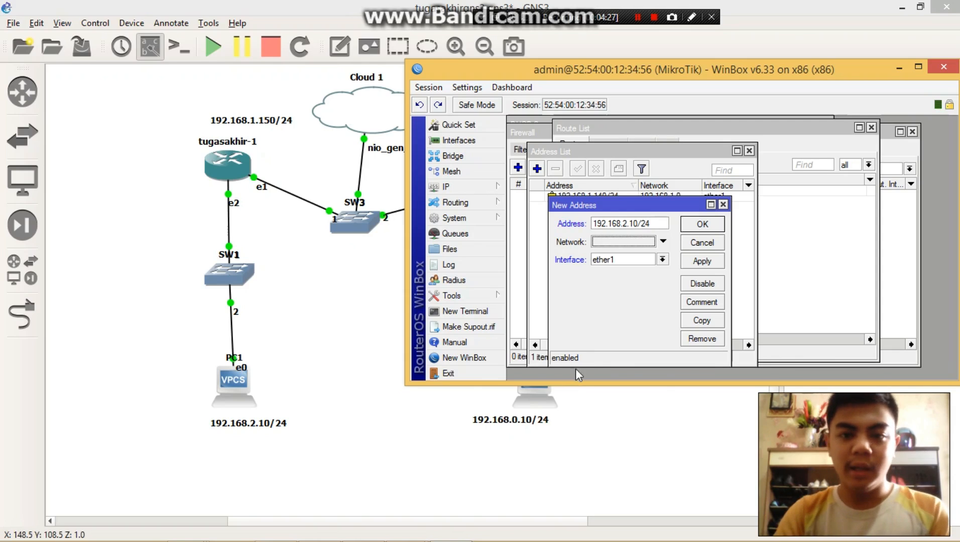
- Set the new address's network to 192.168.2.0 and its interface to ether2, and save the entry
left_click(663, 242)
type("192.168.2.0")
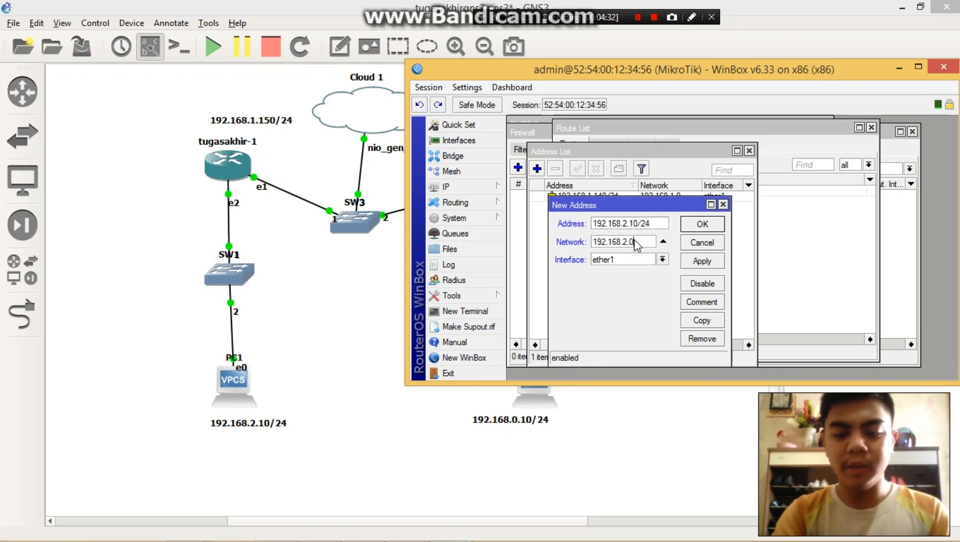
left_click(634, 262)
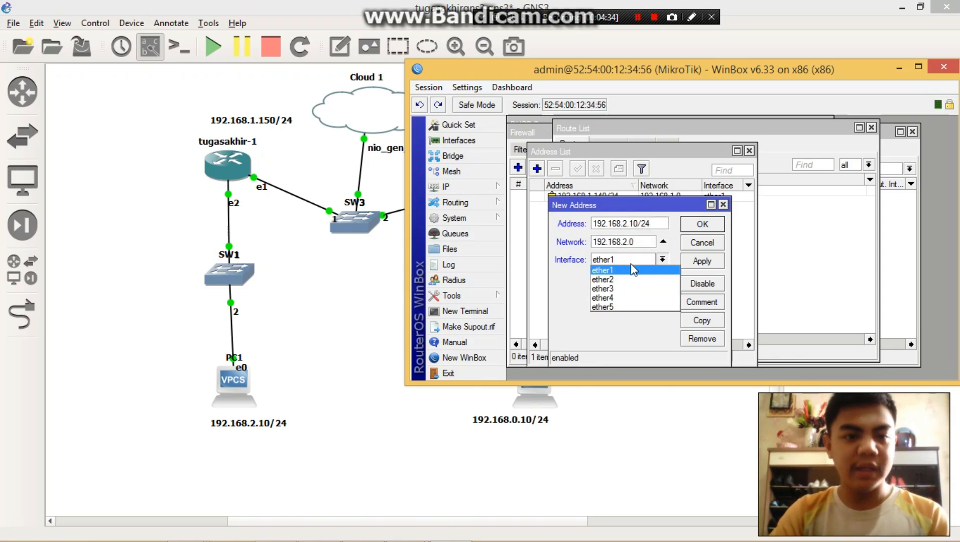
left_click(630, 282)
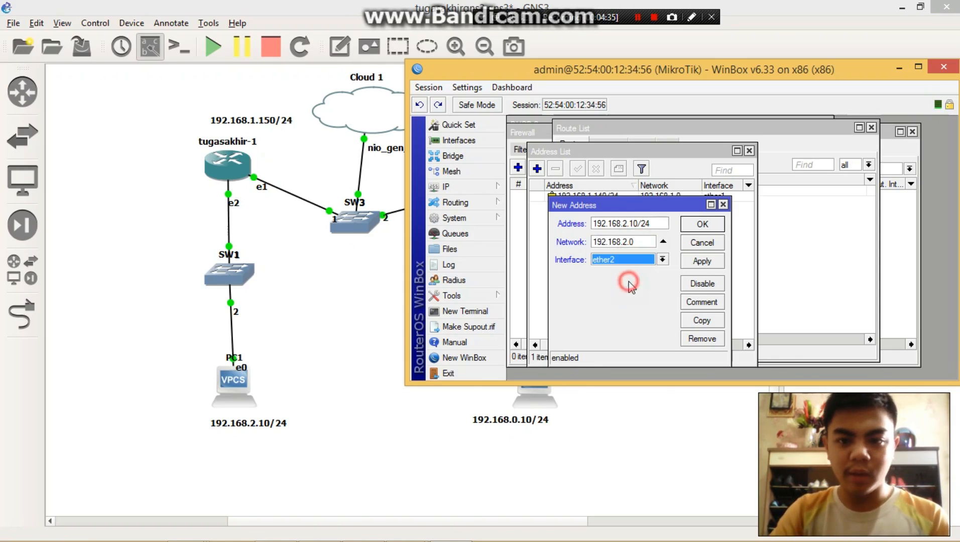
left_click(702, 261)
left_click(703, 224)
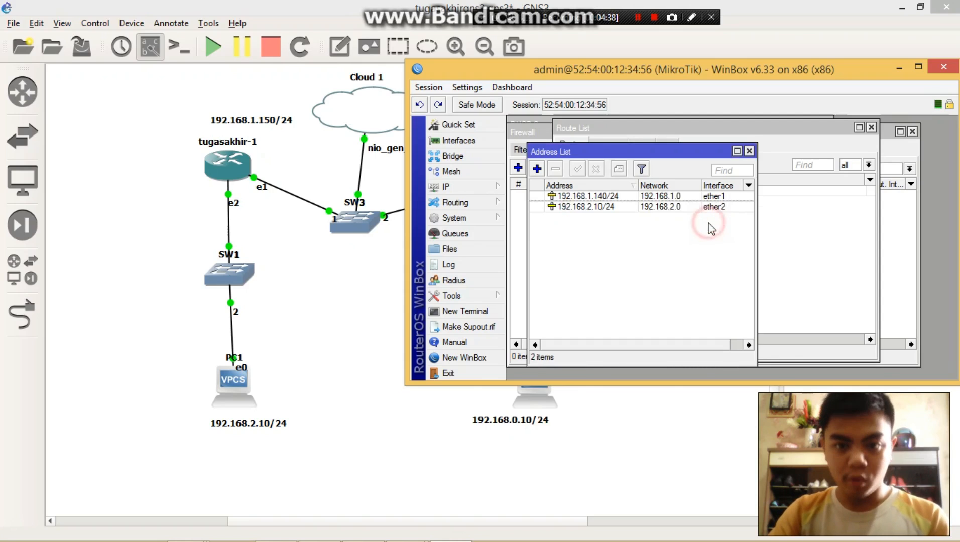
- Run DHCP Setup on ether2, accepting address space 192.168.2.0/24, gateway 192.168.2.10 and the offered address pool
left_click(463, 190)
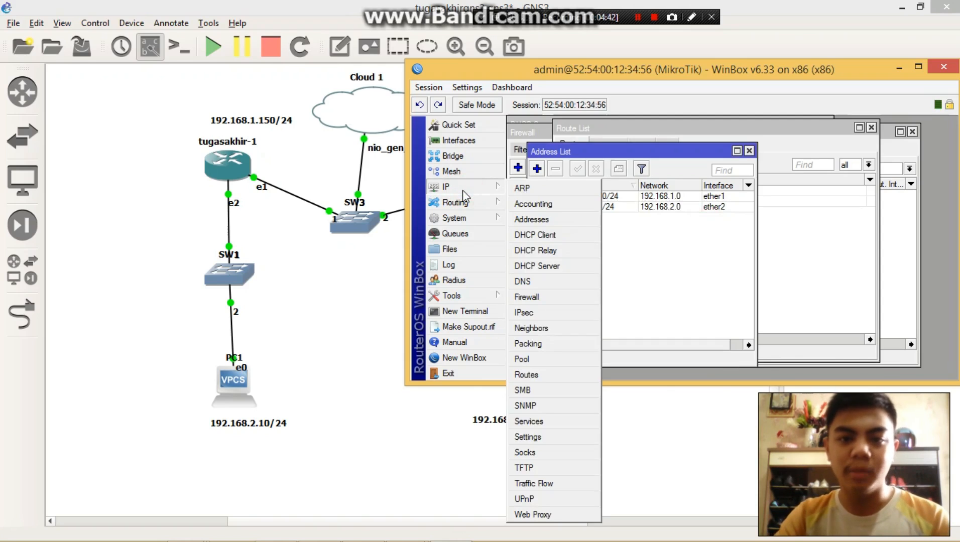
left_click(558, 266)
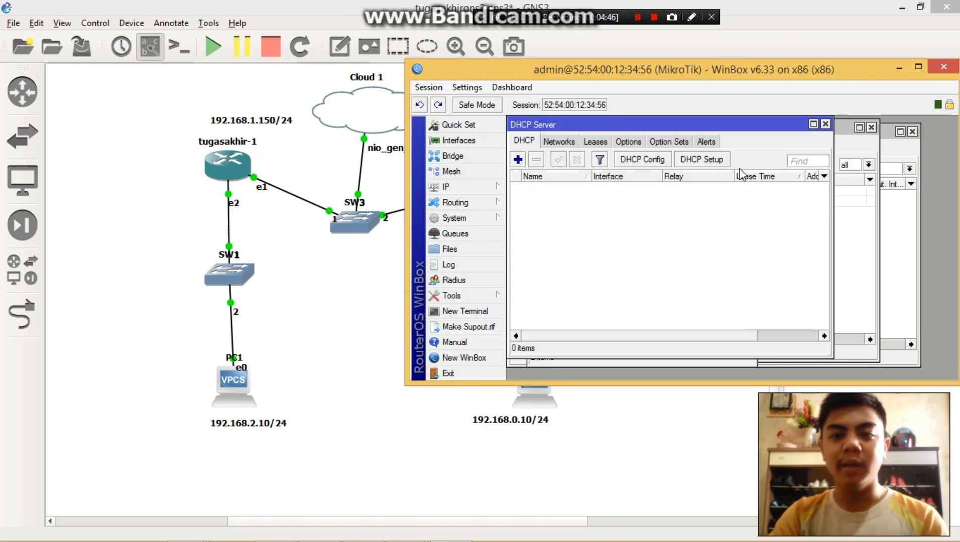
left_click(713, 159)
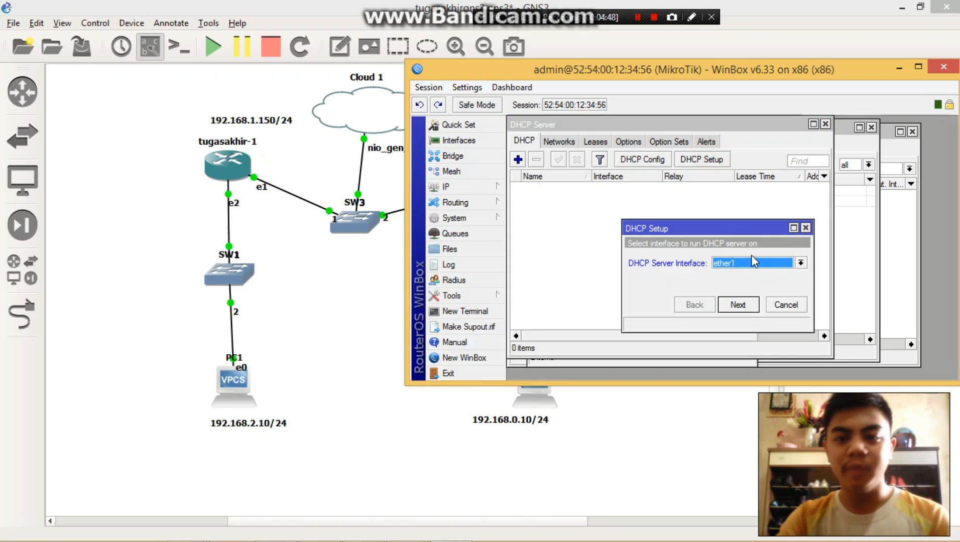
left_click(756, 261)
left_click(750, 282)
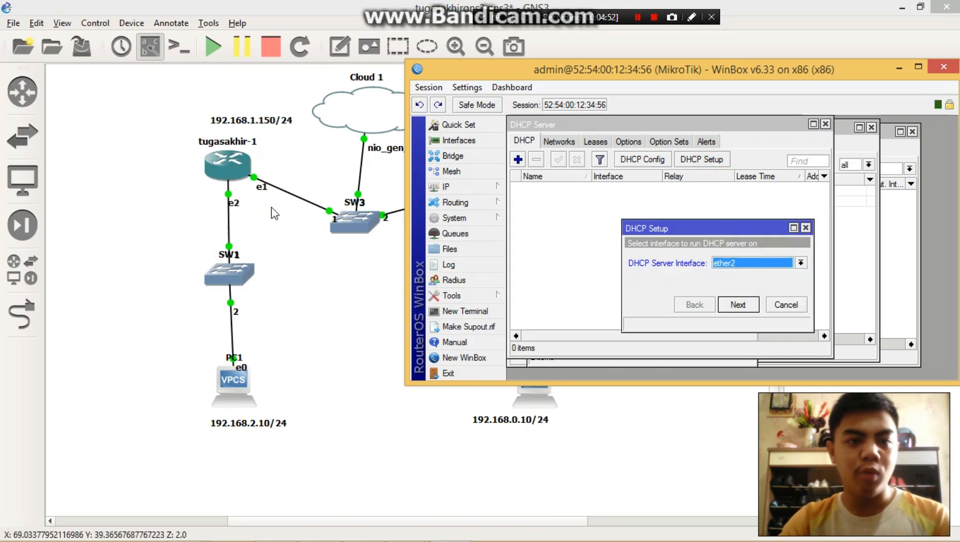
left_click(736, 307)
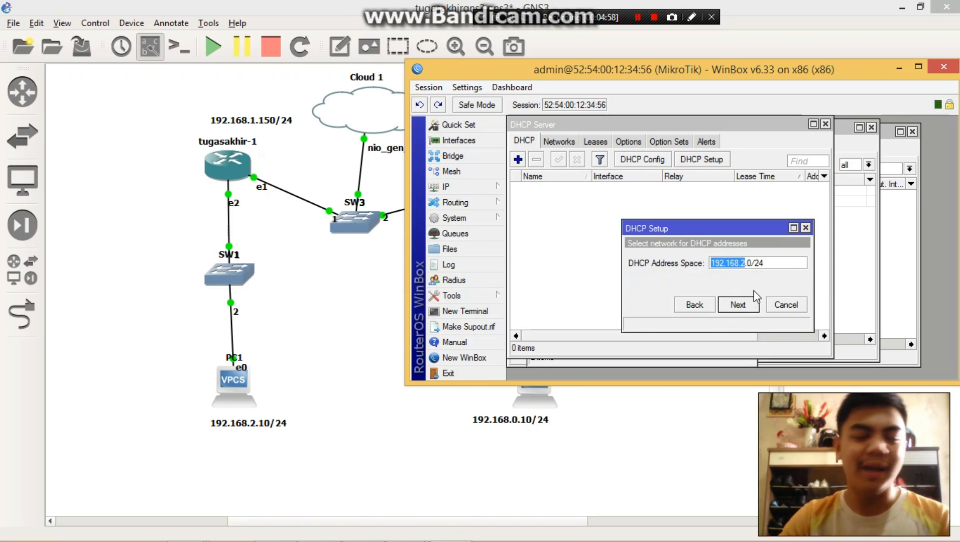
left_click(748, 307)
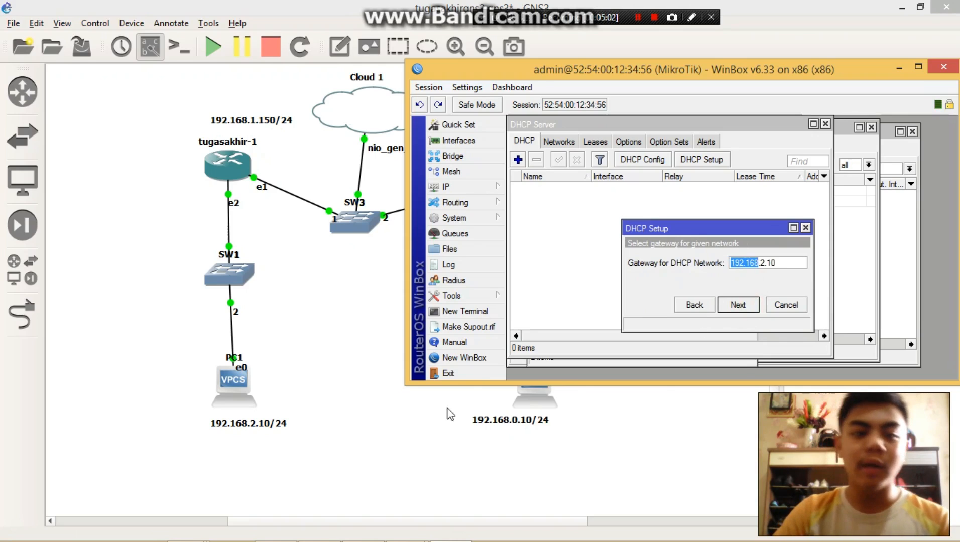
left_click(747, 306)
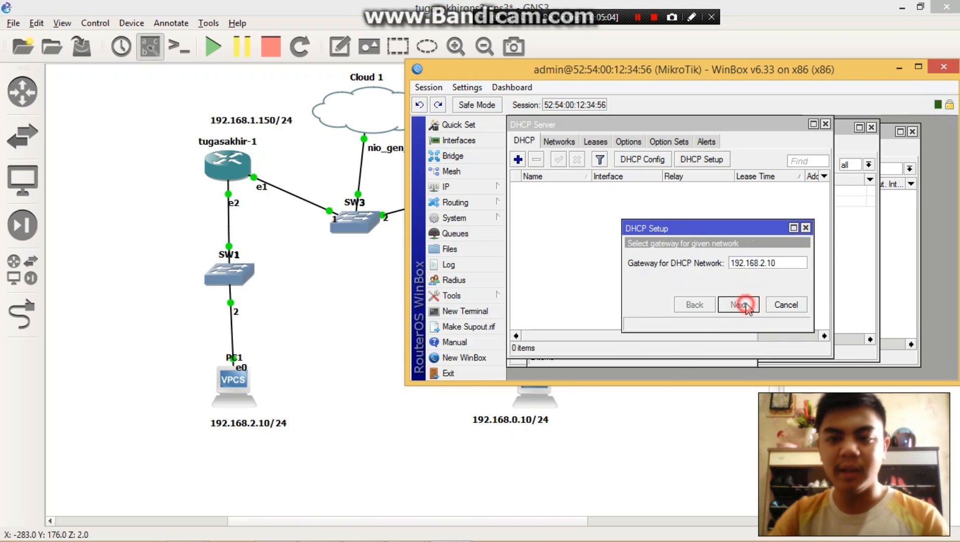
left_click(746, 306)
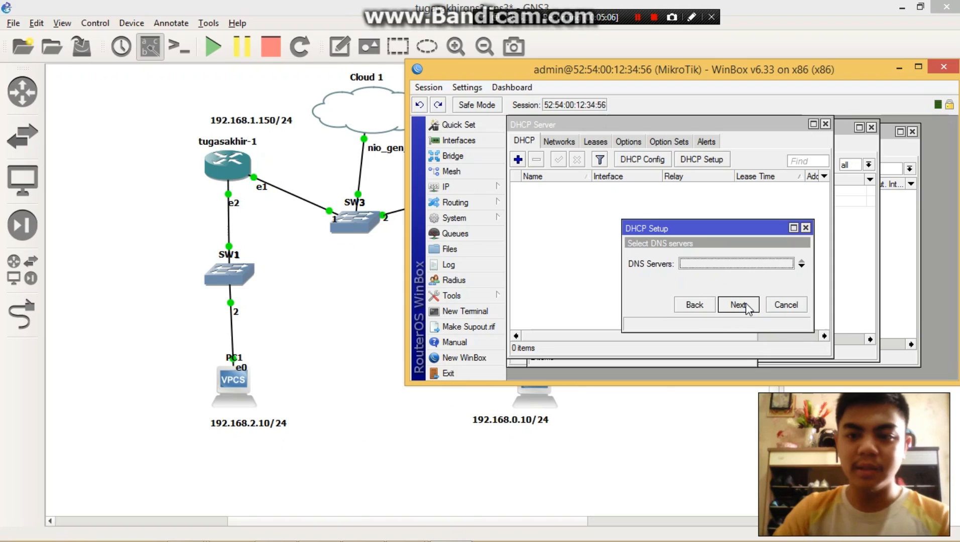
- Set the DHCP DNS server to 8.8.8.8, accept the 00:10:00 lease time and finish the setup
left_click(711, 266)
type("8.8.8.8")
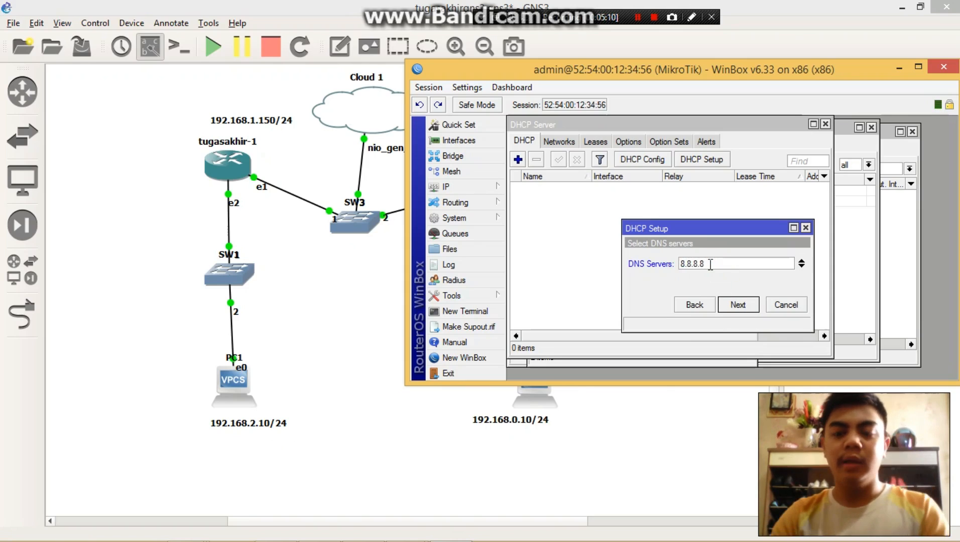
left_click(742, 306)
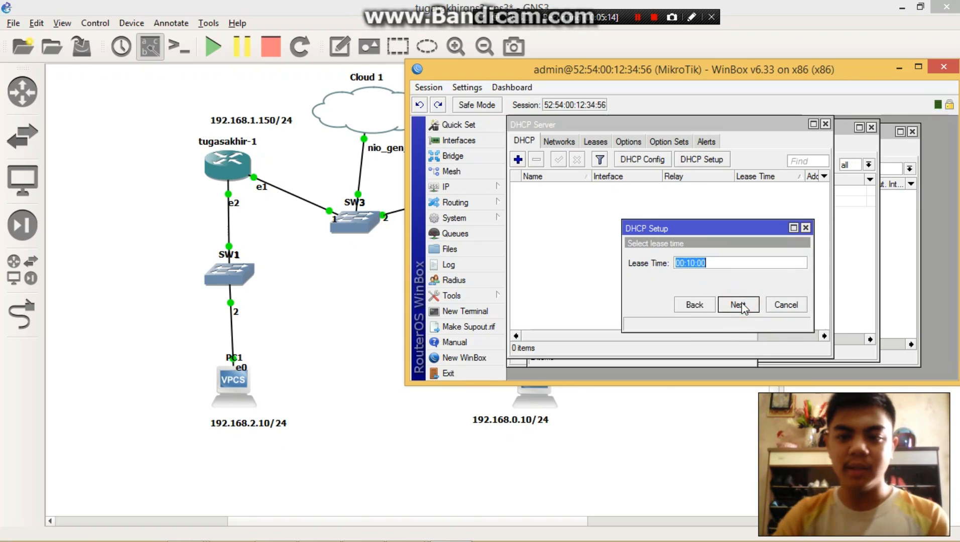
left_click(739, 307)
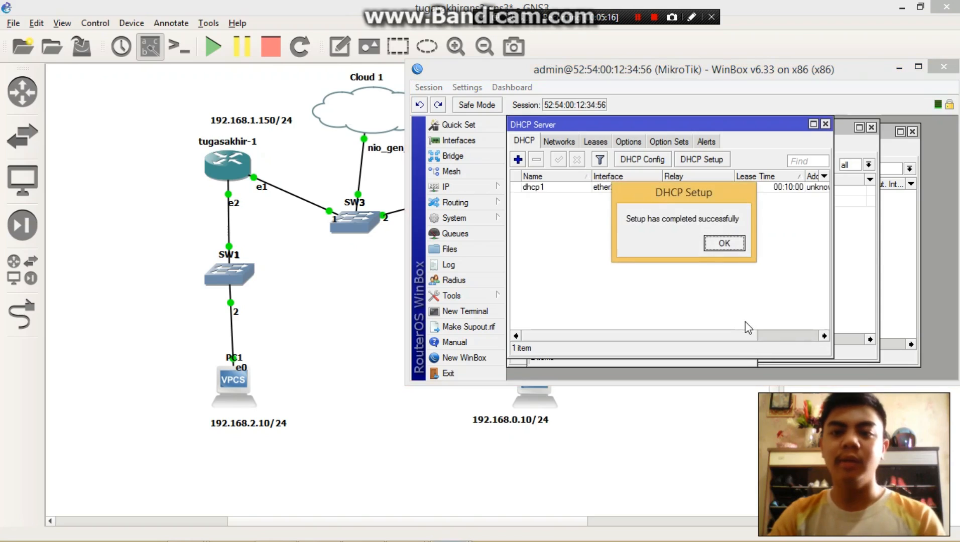
left_click(732, 246)
- Request a DHCP address on PC1 by running "ip dhcp" in its console, and close the console
left_click(118, 368)
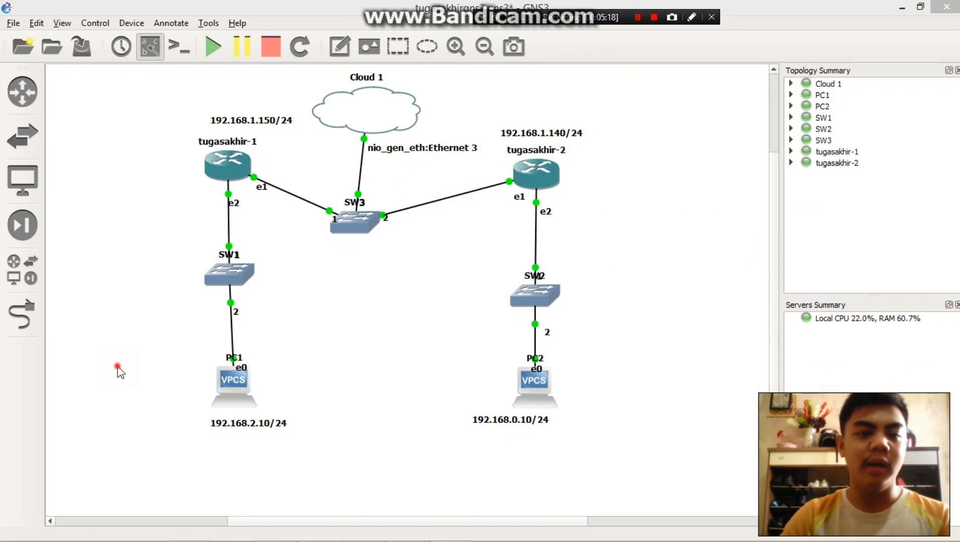
right_click(233, 380)
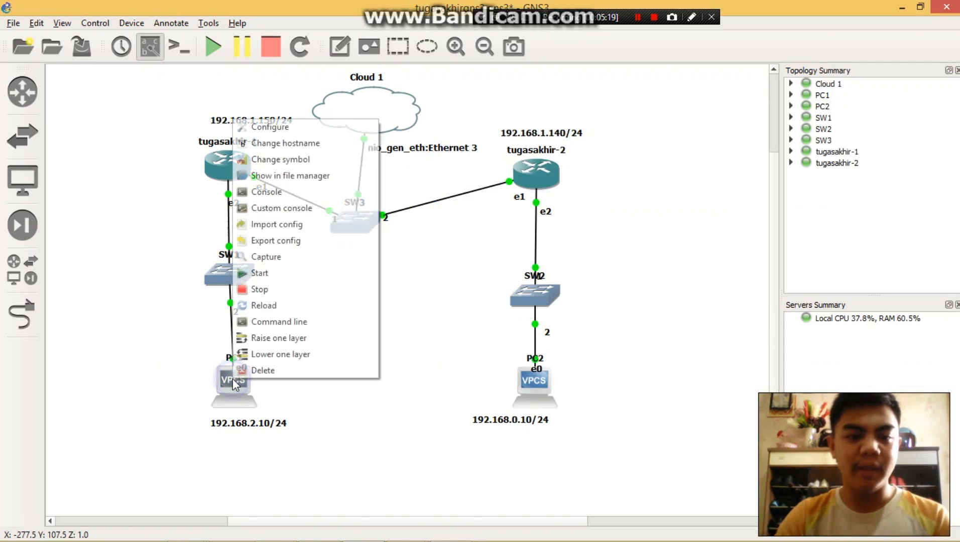
left_click(300, 191)
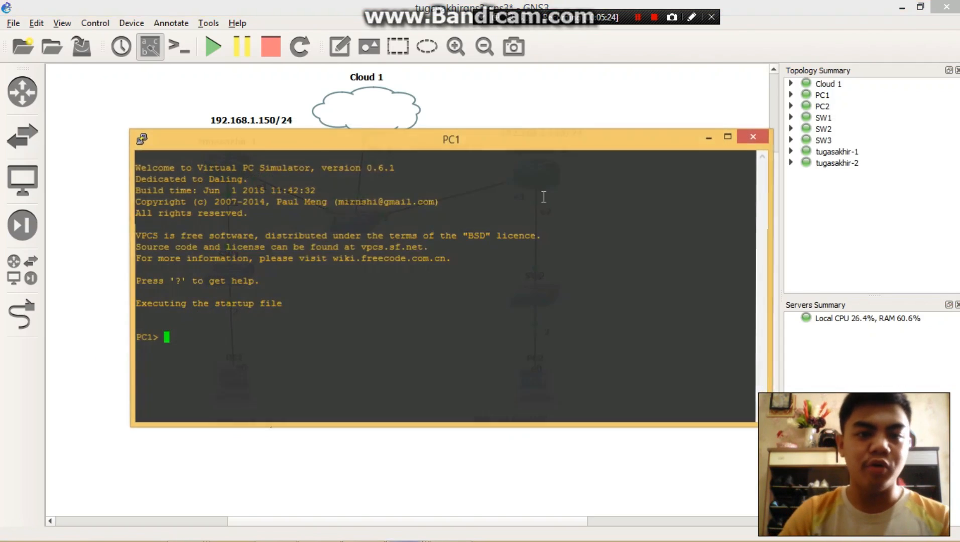
type("ip dhcp")
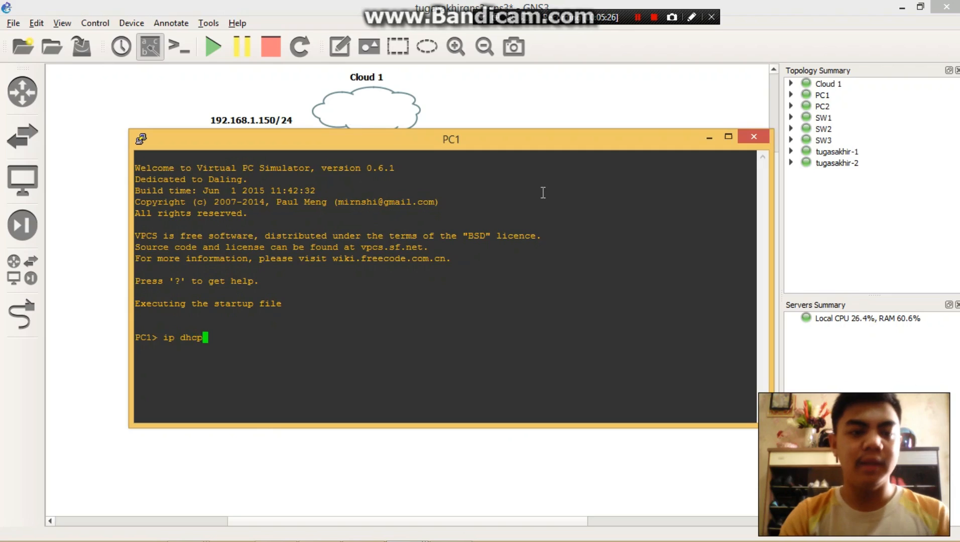
key("Return")
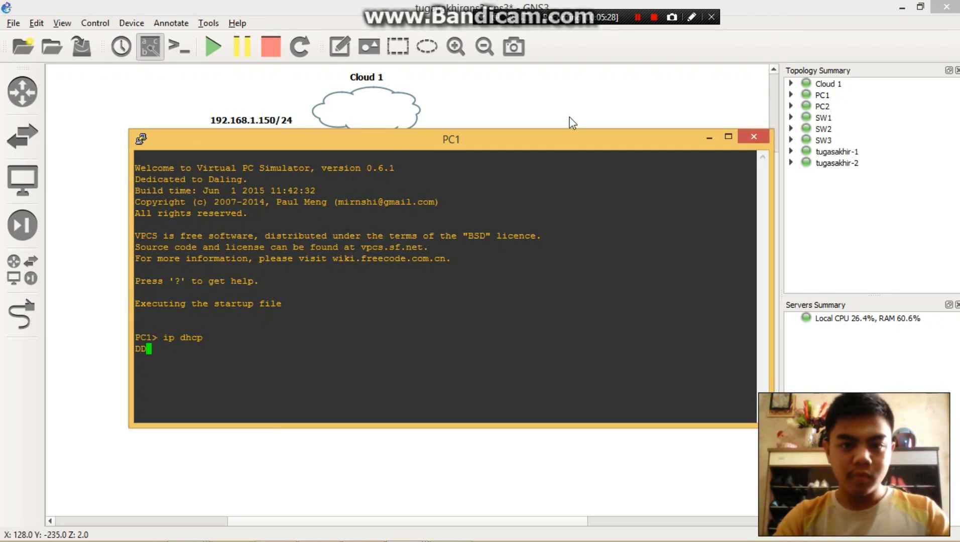
left_click_drag(579, 137, 472, 70)
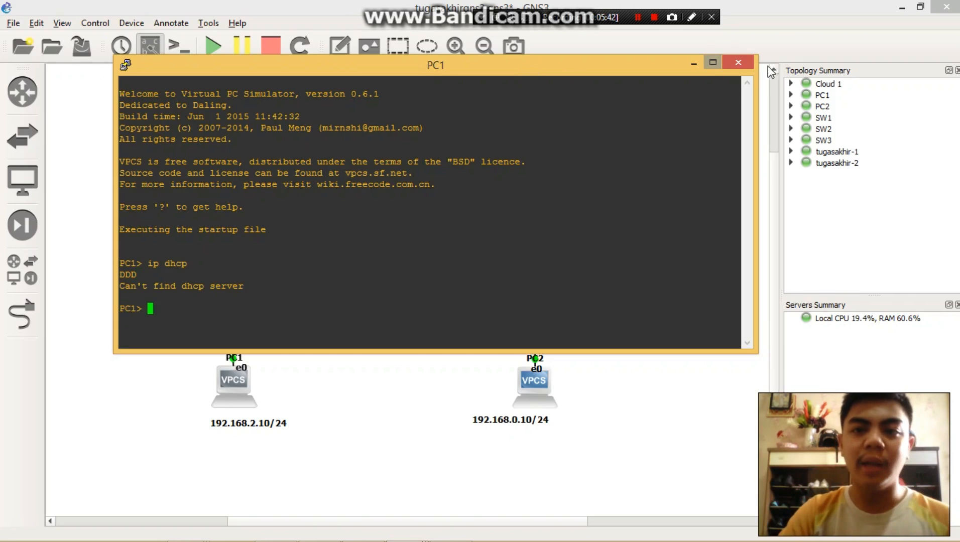
left_click(741, 62)
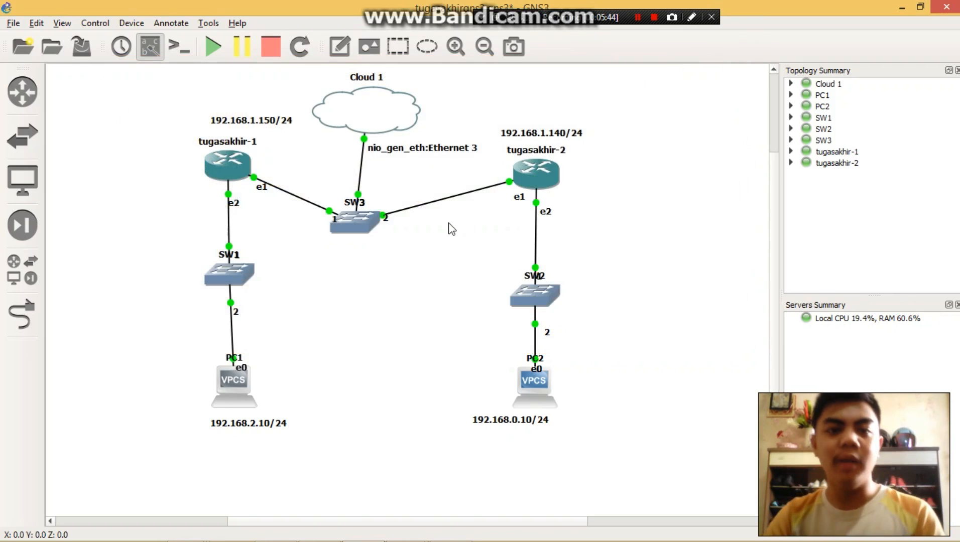
- Move switch SW3 slightly to the right in the topology and return to the router's WinBox session
left_click_drag(388, 229, 372, 234)
key("alt+Tab")
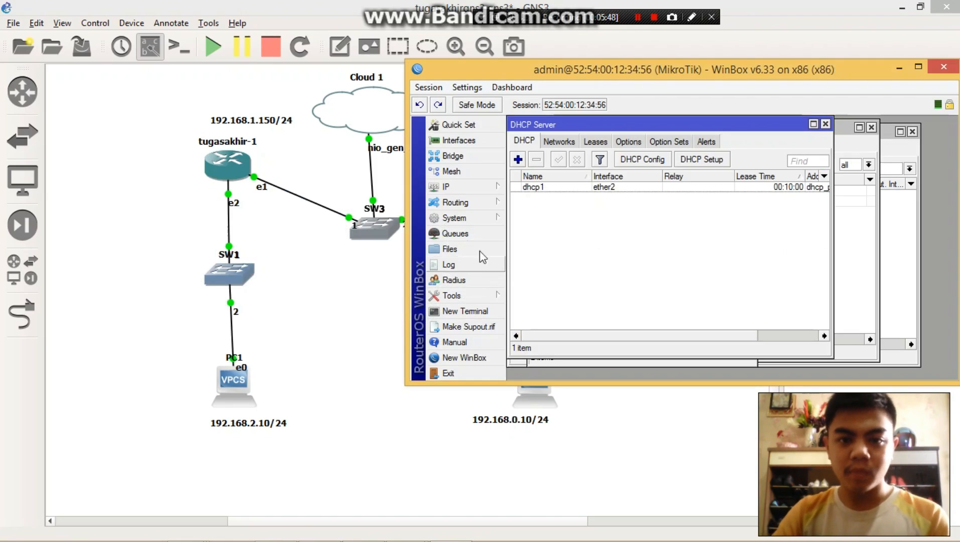
left_click_drag(703, 69, 473, 196)
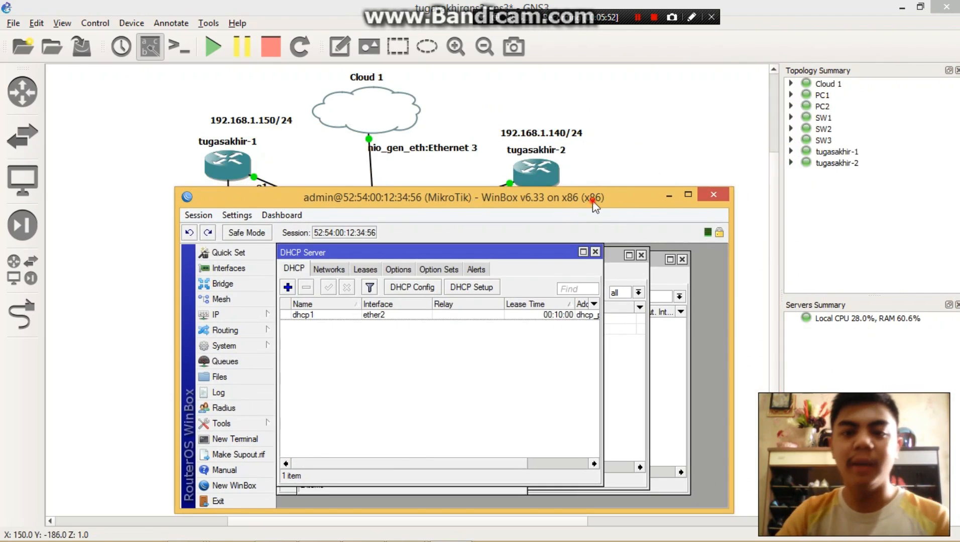
left_click_drag(593, 206, 591, 149)
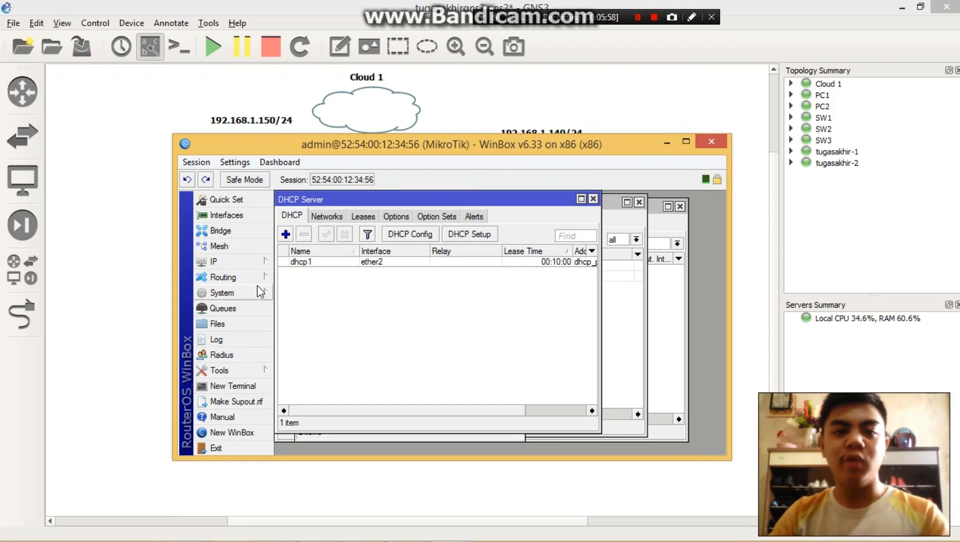
left_click_drag(500, 146, 508, 181)
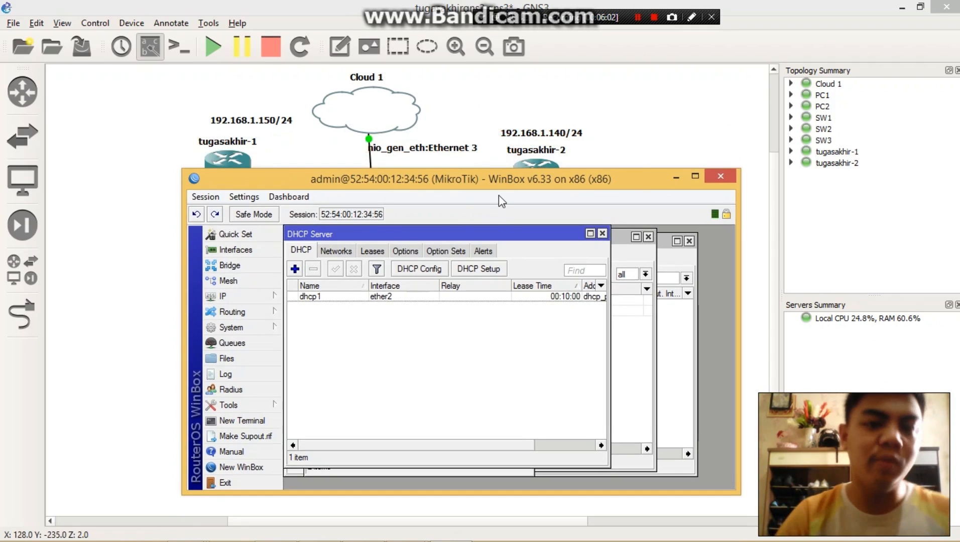
- Review the router's IP address list and its DHCP server list
left_click(245, 296)
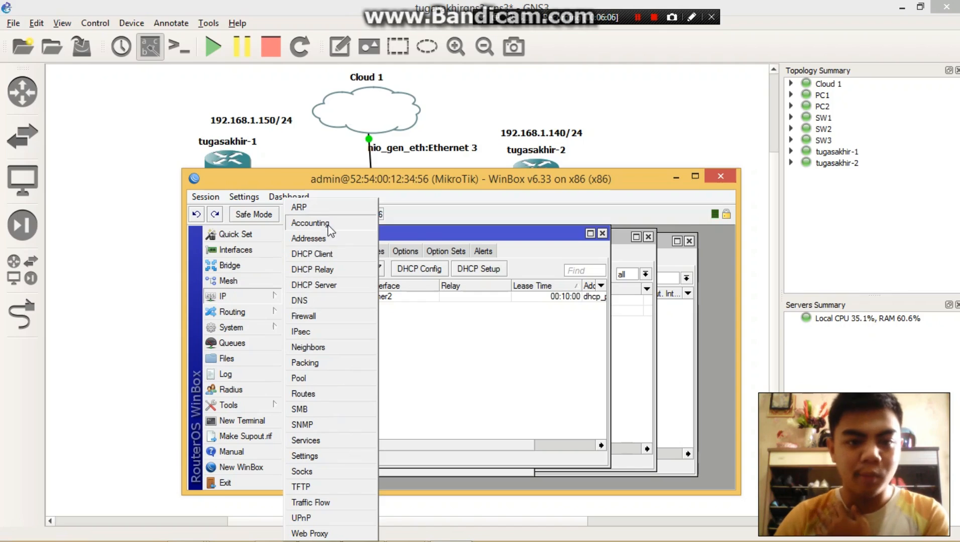
left_click(324, 239)
left_click(246, 296)
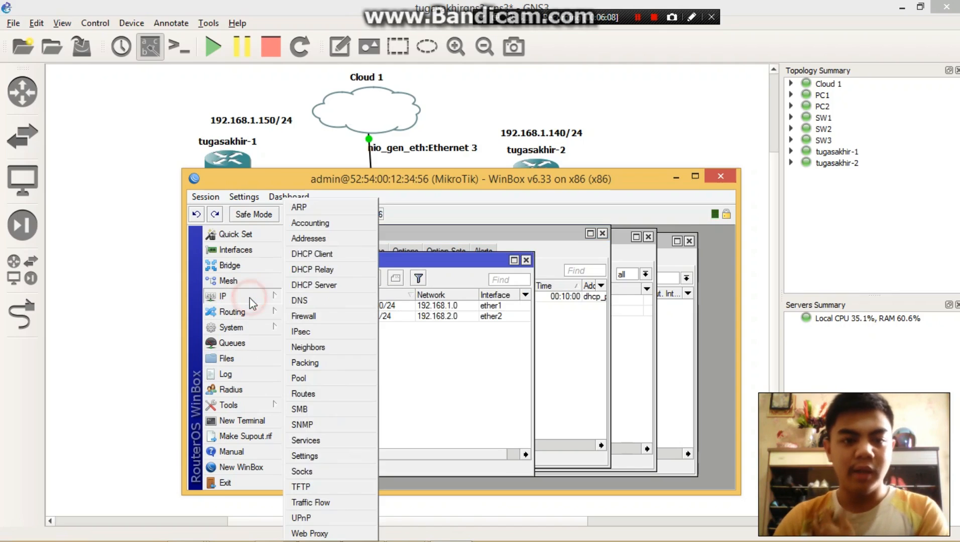
left_click(320, 287)
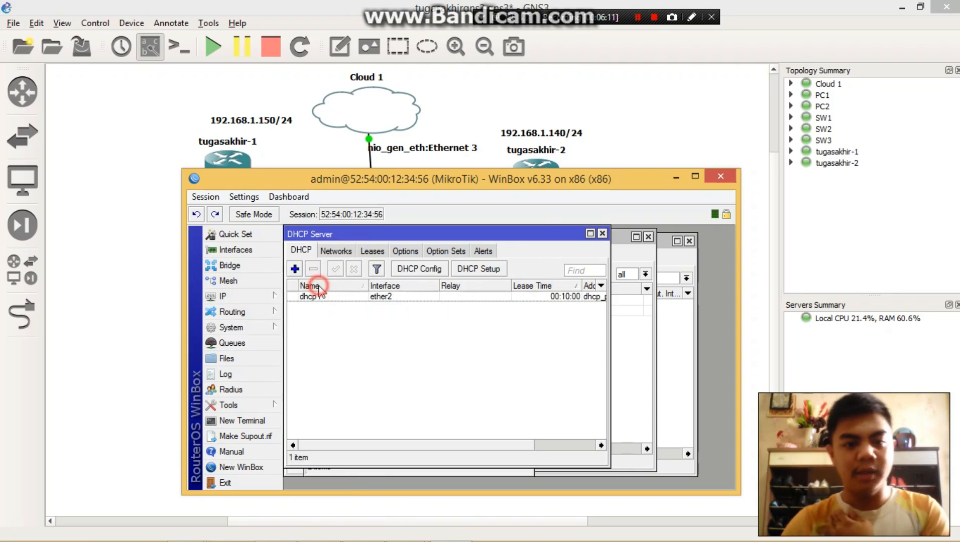
- Open the router's firewall NAT rules and start a new rule with the srcnat chain
left_click(236, 297)
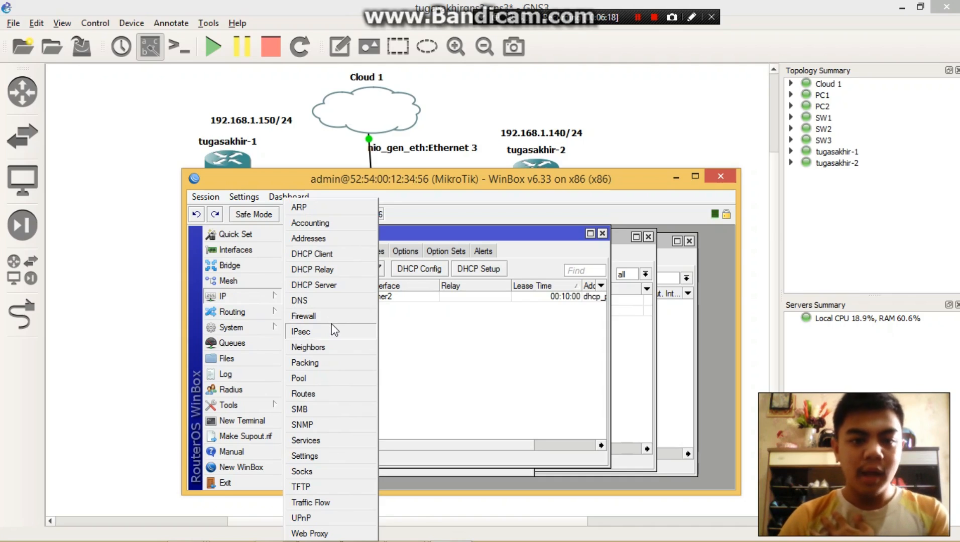
left_click(303, 316)
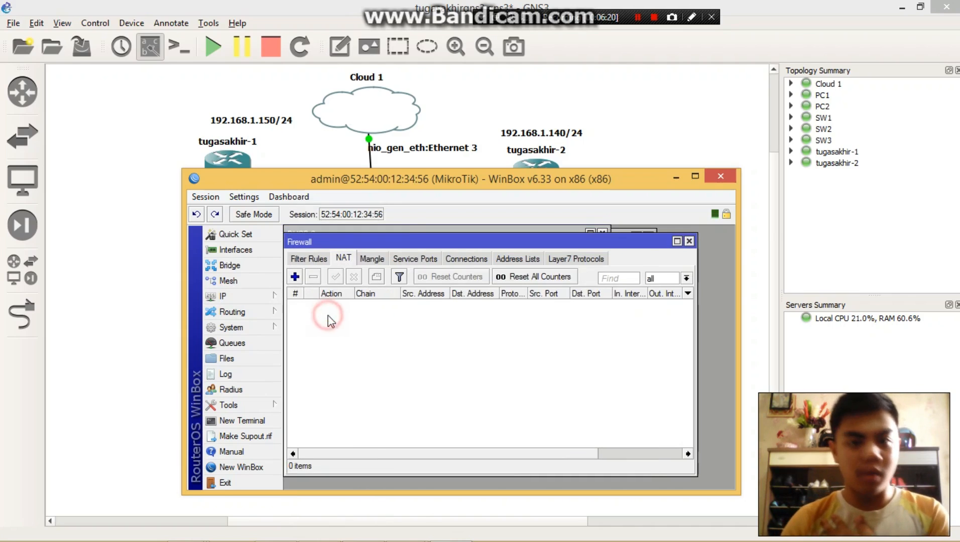
left_click_drag(417, 187, 614, 107)
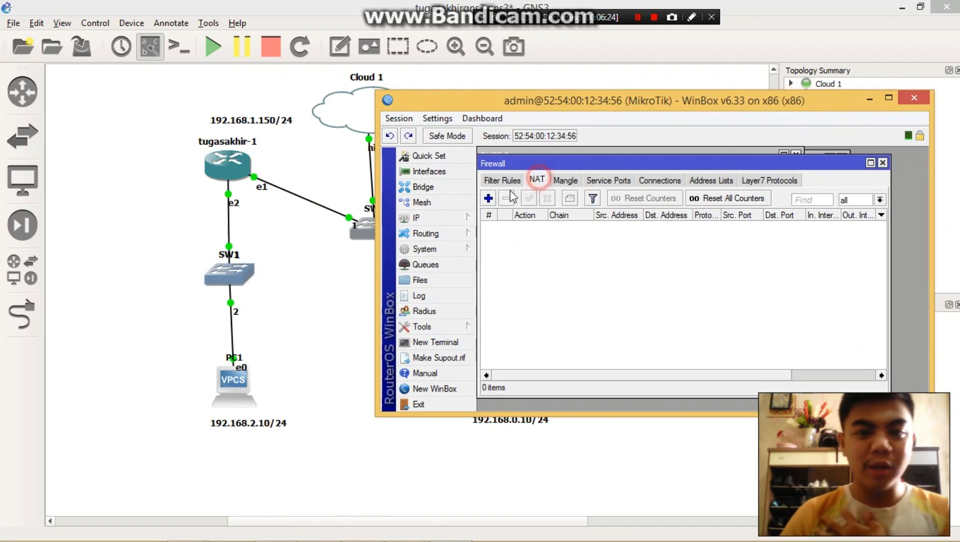
left_click(494, 199)
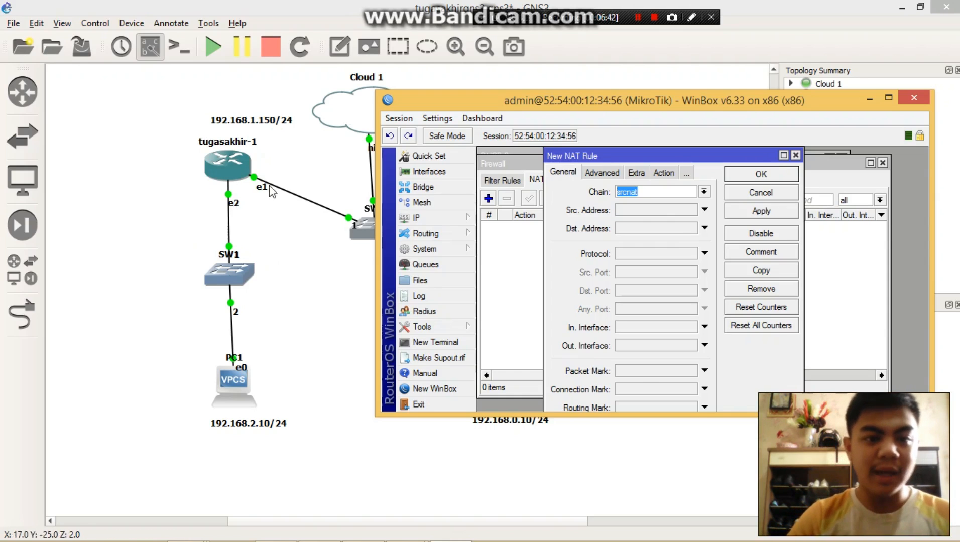
left_click_drag(525, 107, 599, 165)
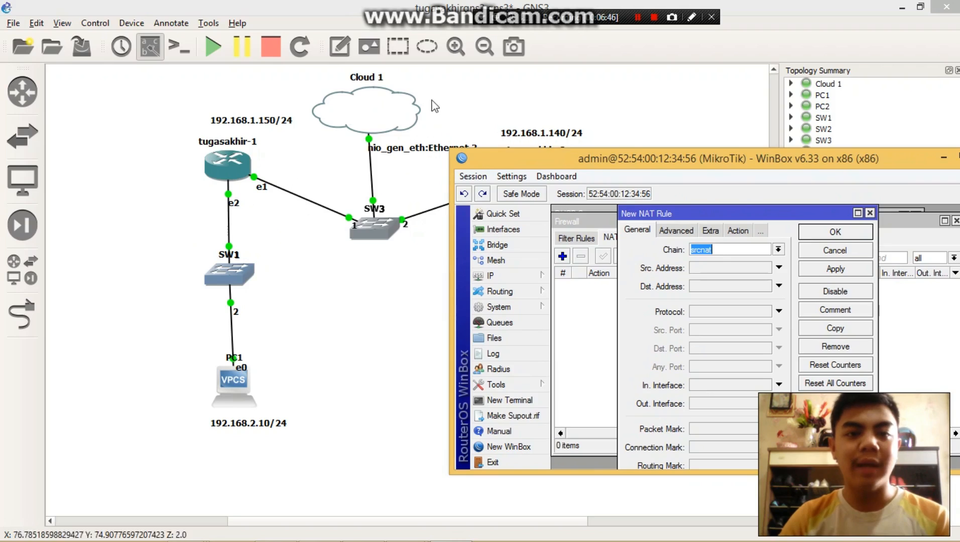
- Move Cloud 1 slightly to the right in the topology so it sits directly above SW3
left_click_drag(375, 103, 383, 108)
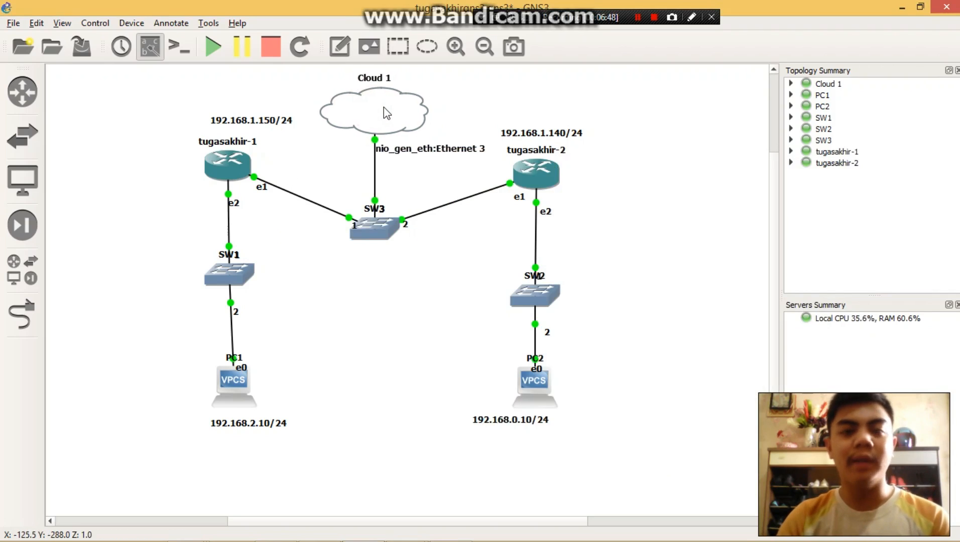
mouse_move(383, 107)
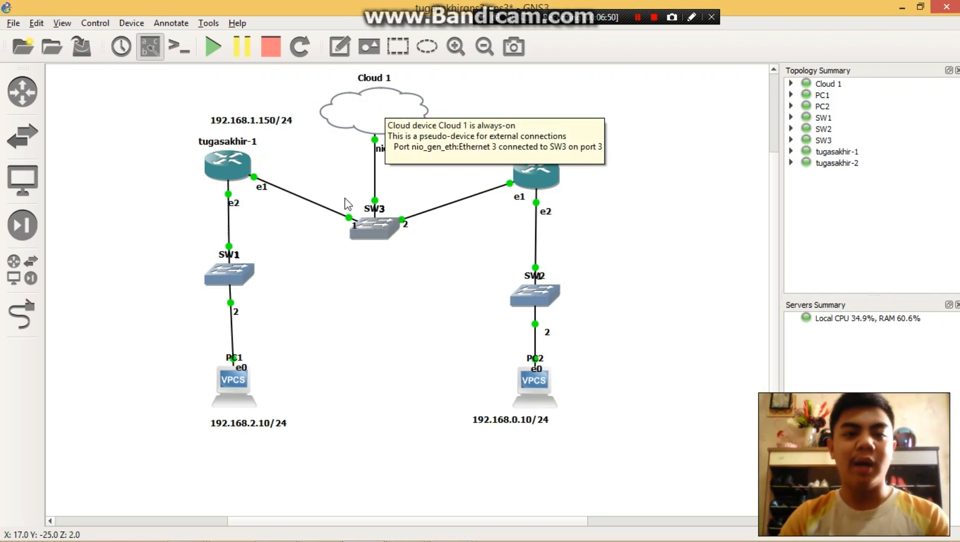
left_click(326, 170)
- Set the new srcnat rule's outgoing interface to ether1, and apply and save the rule
key("alt+Tab")
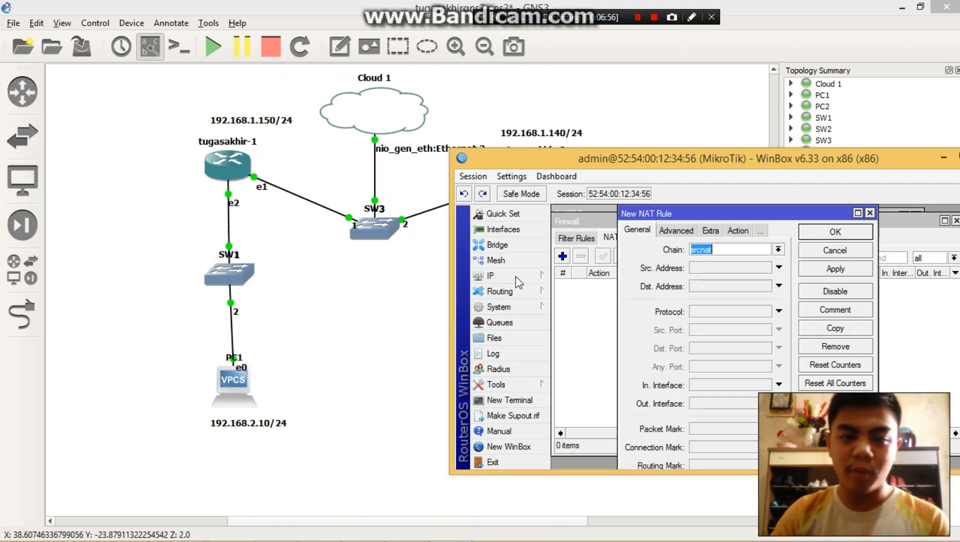
left_click(714, 404)
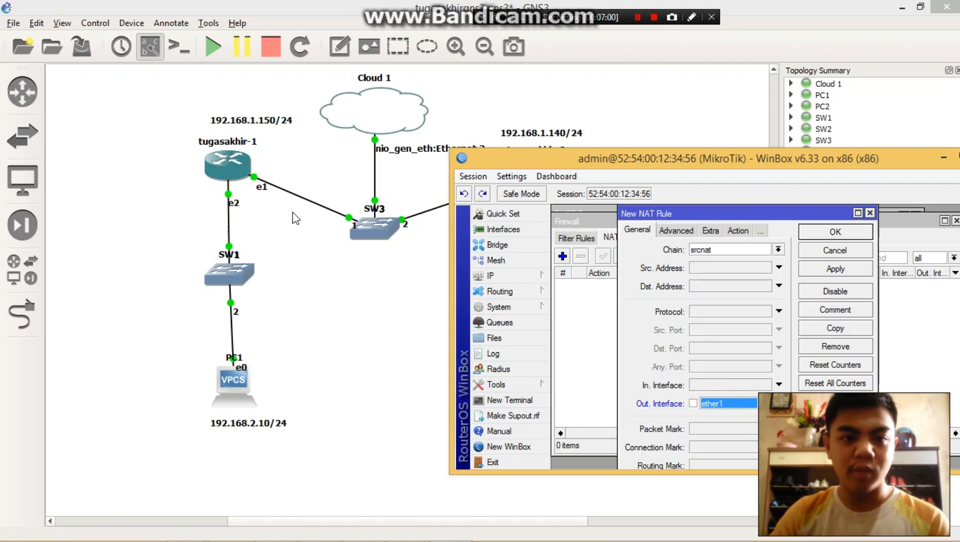
left_click(832, 269)
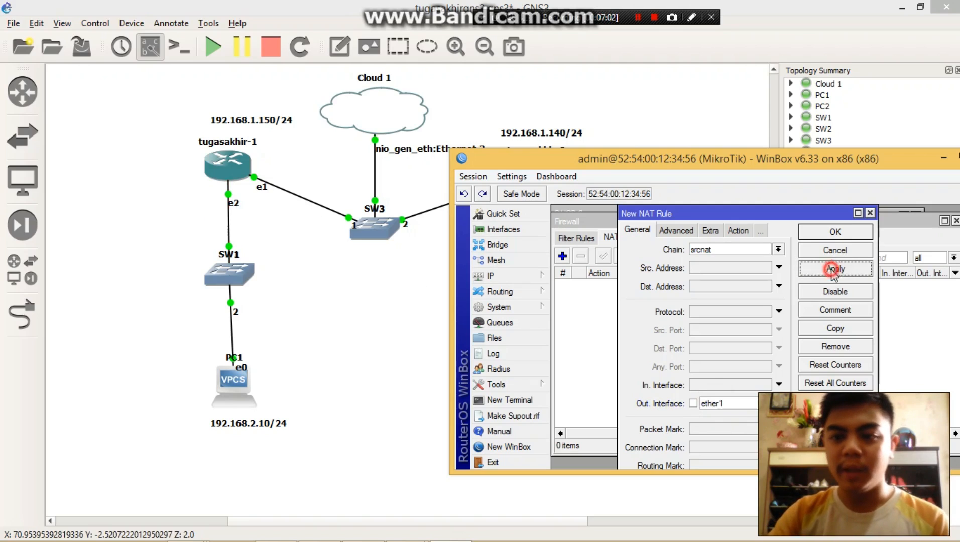
left_click(835, 232)
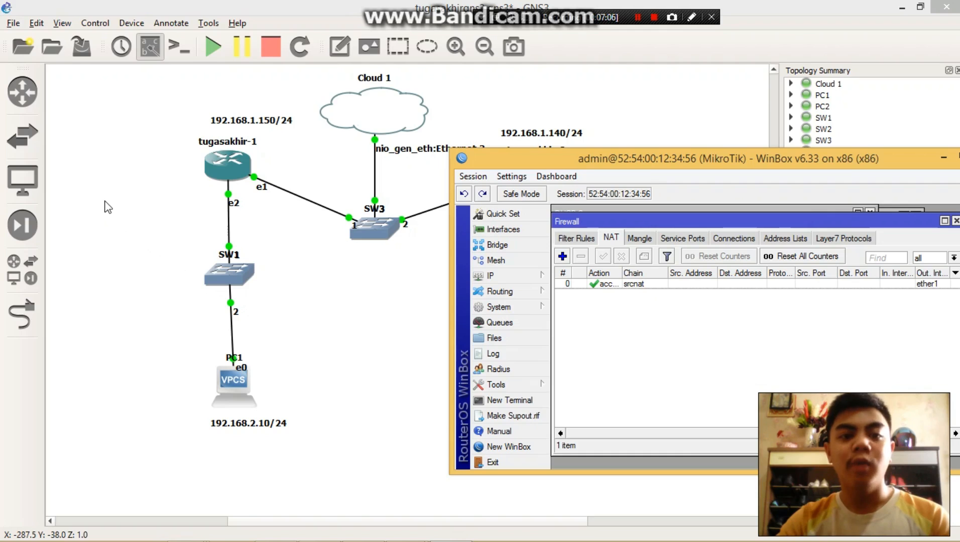
- Close the router's WinBox session and launch winbox again from Data (E:), allowing it to run
left_click_drag(834, 161, 495, 135)
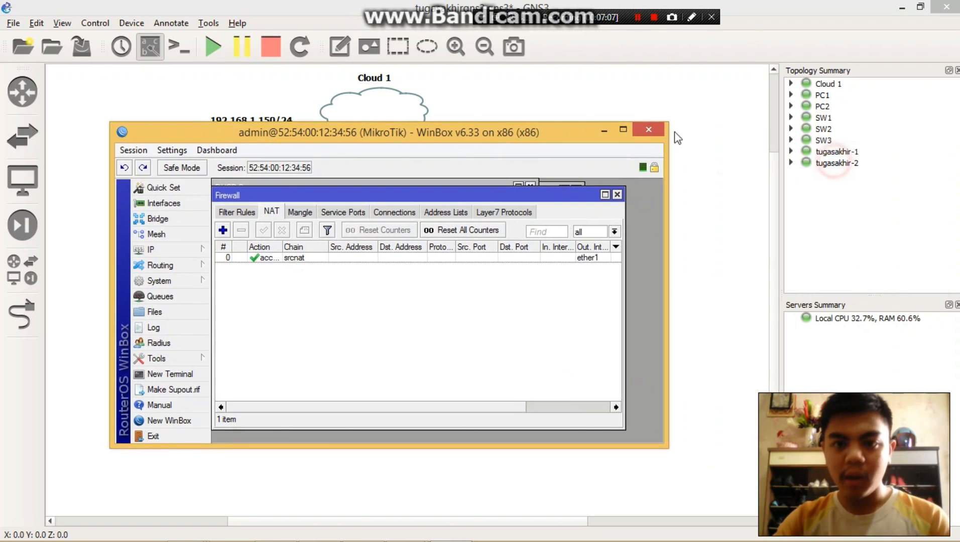
left_click(622, 134)
key("alt+Tab")
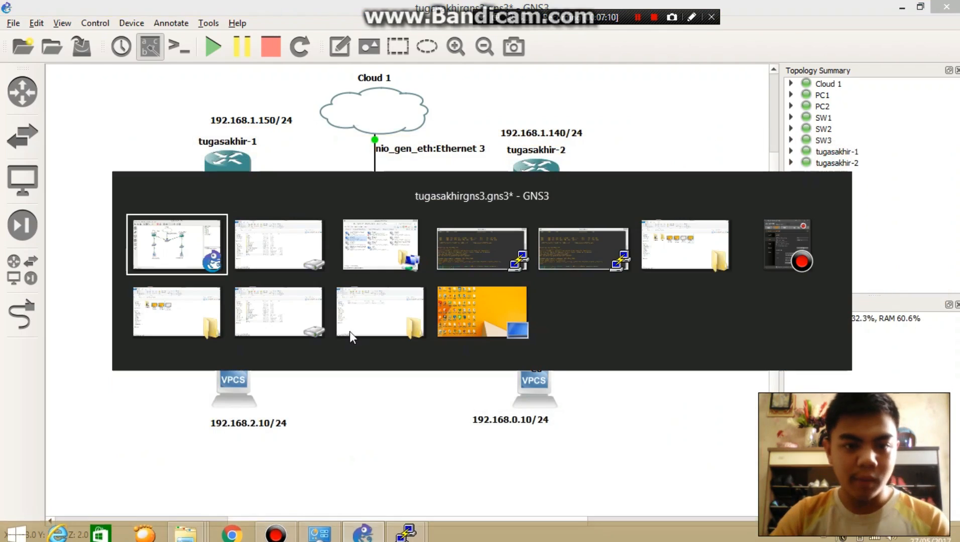
left_click(350, 331)
double_click(207, 384)
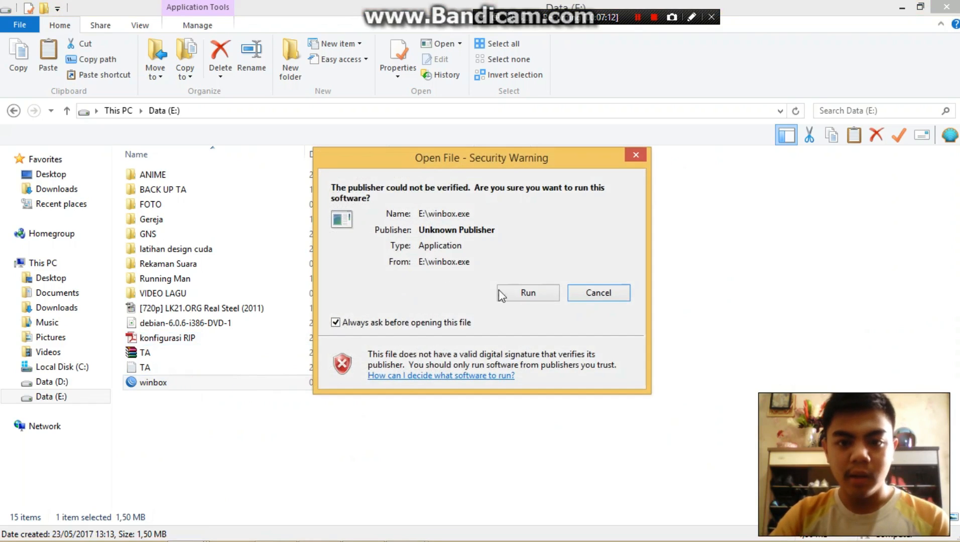
left_click(502, 294)
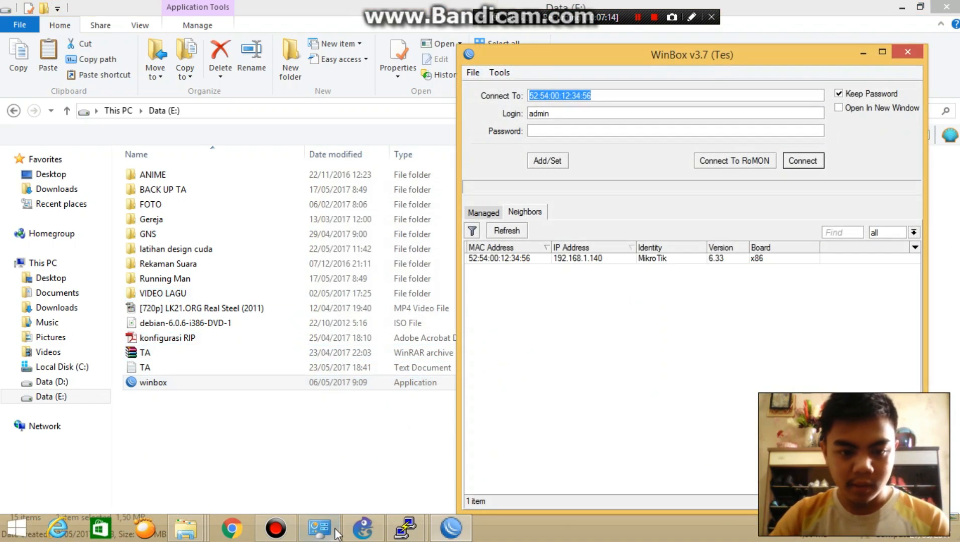
- Connect WinBox as admin to the neighbor router with IP address 192.168.1.140
left_click(335, 532)
key("alt+Tab")
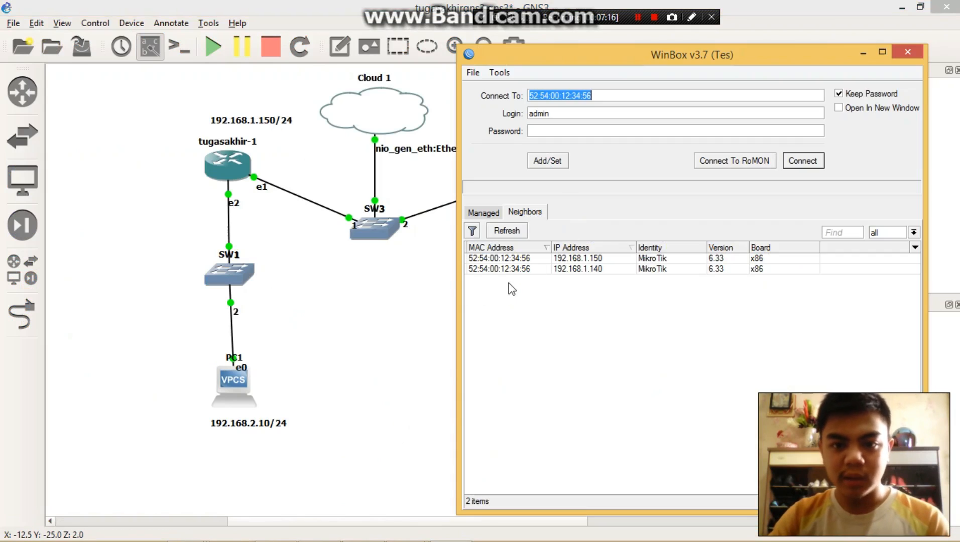
left_click(502, 268)
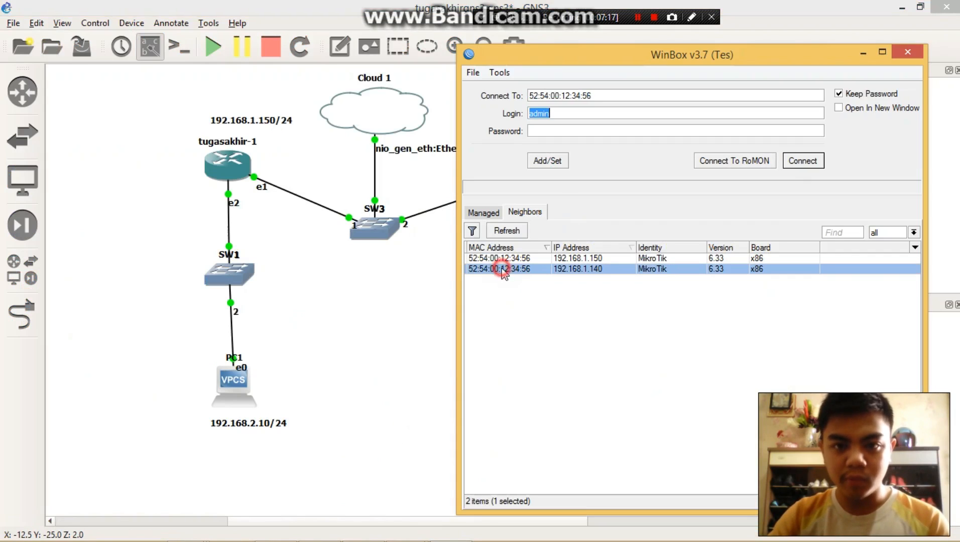
left_click(803, 161)
- Open the tugasakhir-1 console, list its DHCP servers with "ip dhcp pr", and close the console
left_click(345, 342)
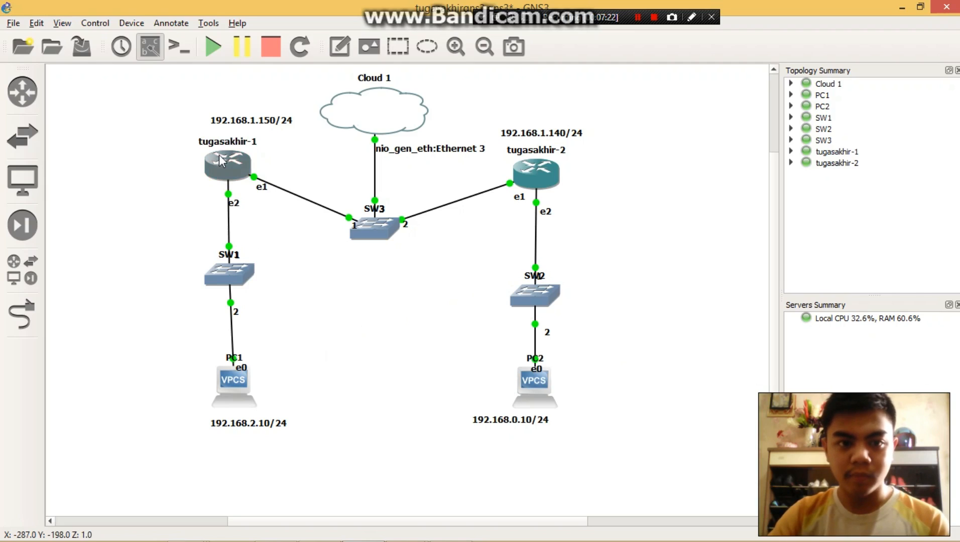
right_click(237, 167)
left_click(457, 375)
mouse_move(409, 533)
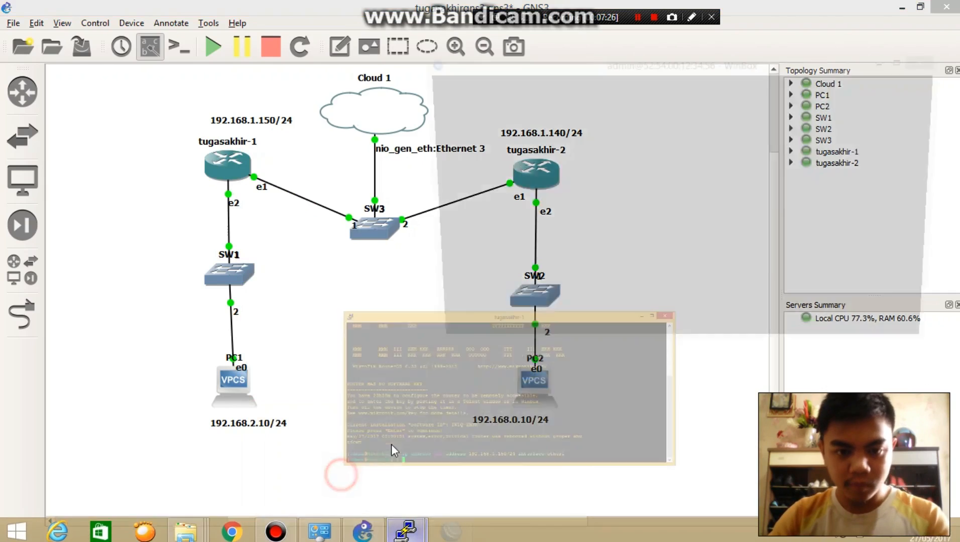
left_click(392, 448)
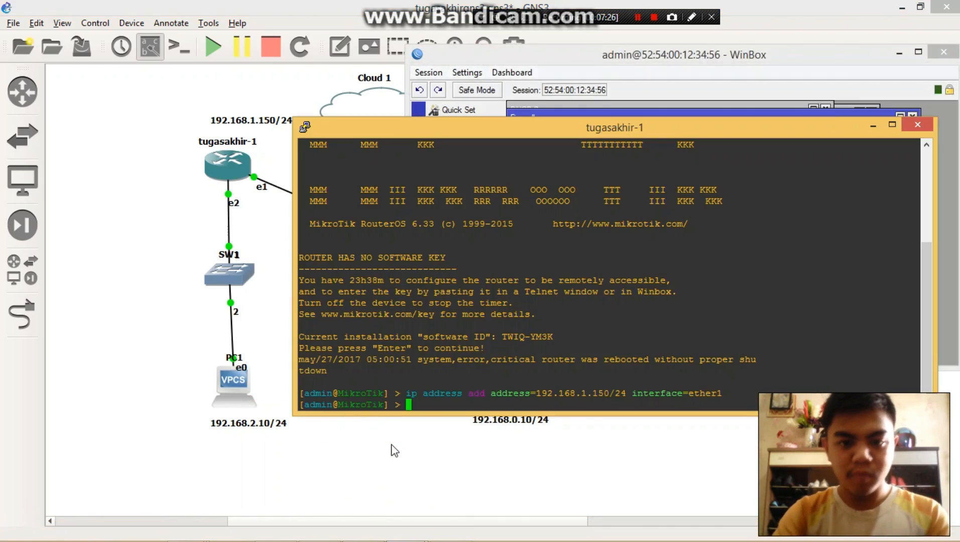
type("ip addres")
key("BackSpace")
key("BackSpace")
key("BackSpace")
key("BackSpace")
key("BackSpace")
key("BackSpace")
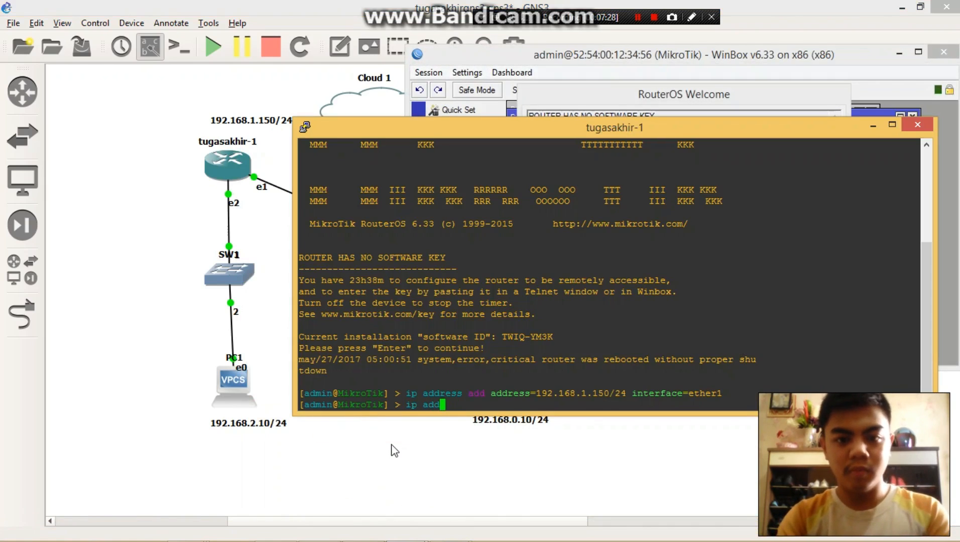
type("dhcp pr")
key("Return")
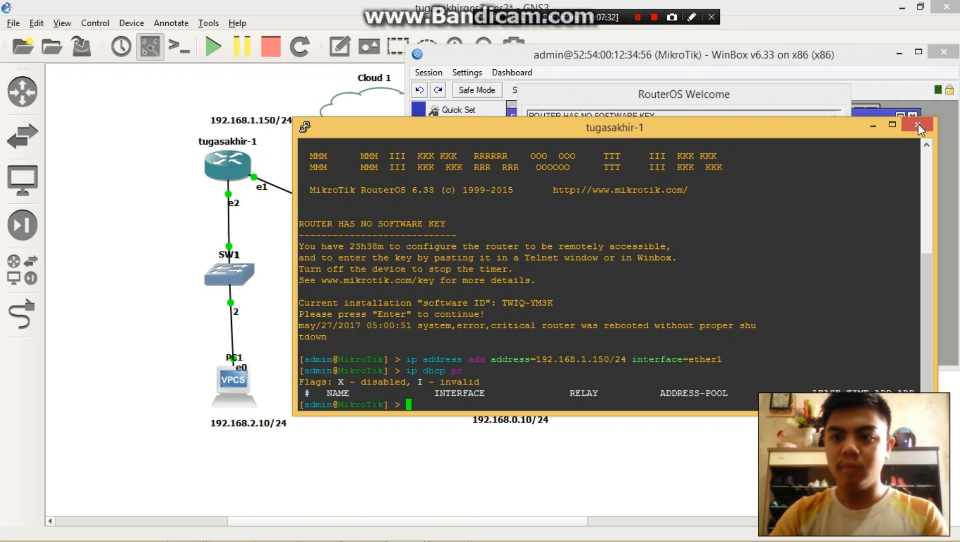
left_click(904, 125)
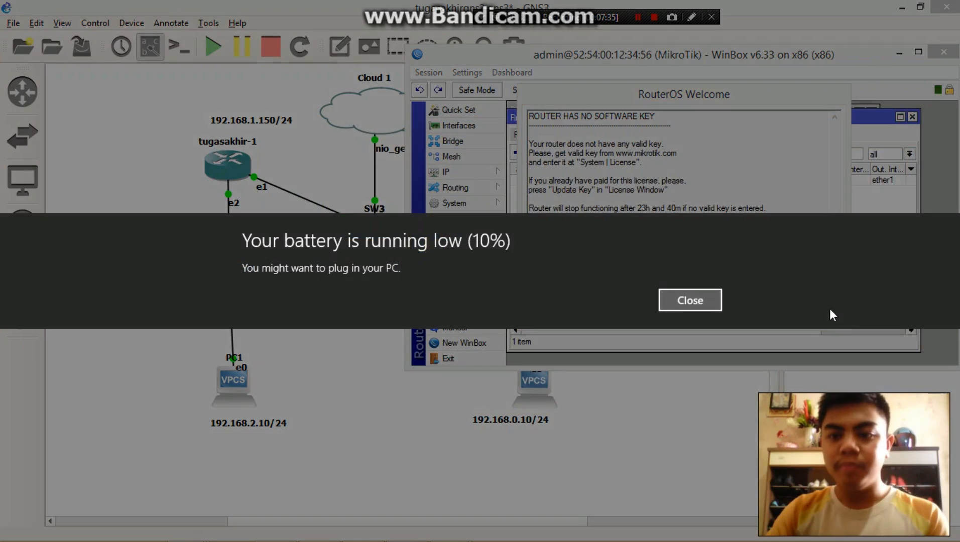
left_click(677, 301)
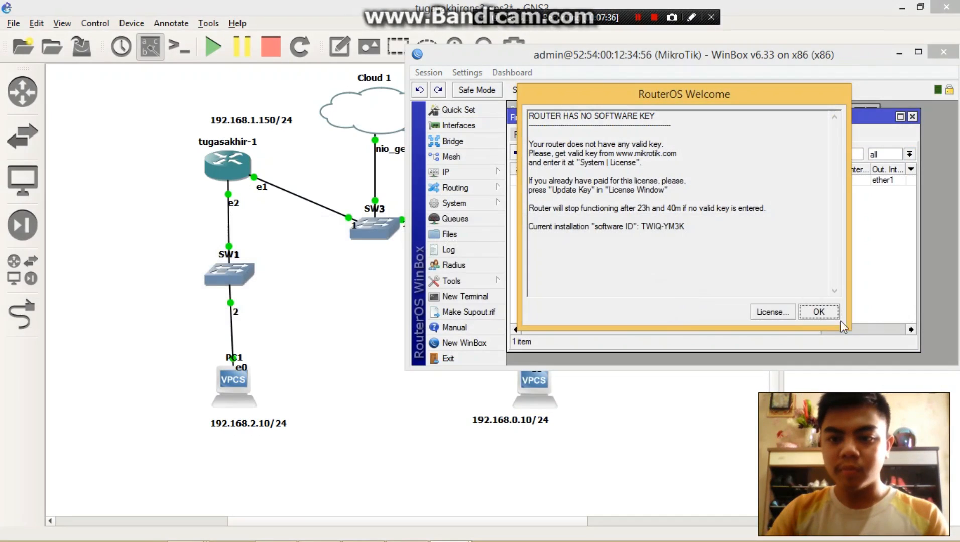
- Dismiss the RouterOS welcome notice, request an address on PC2 with "ip dhcp" in its console, and close that console
left_click(818, 316)
left_click(330, 328)
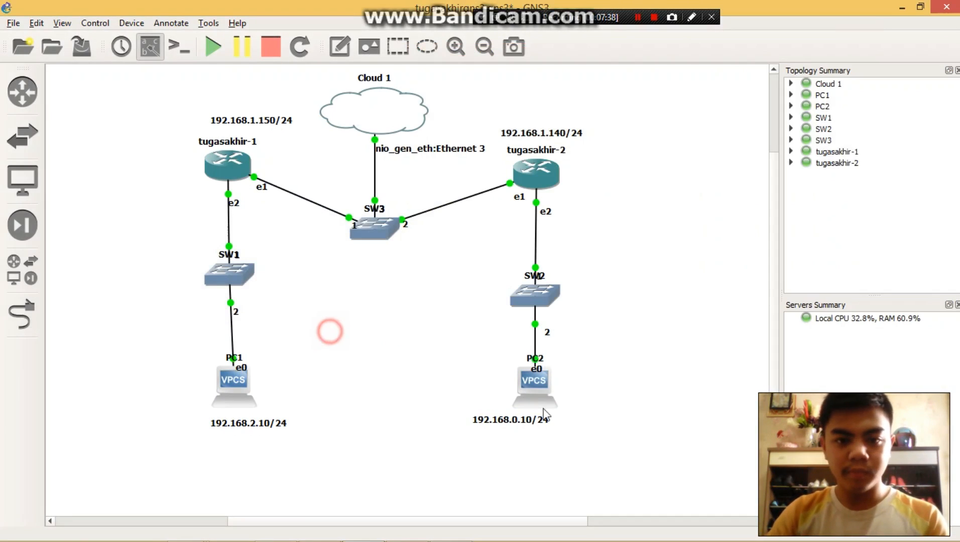
right_click(536, 392)
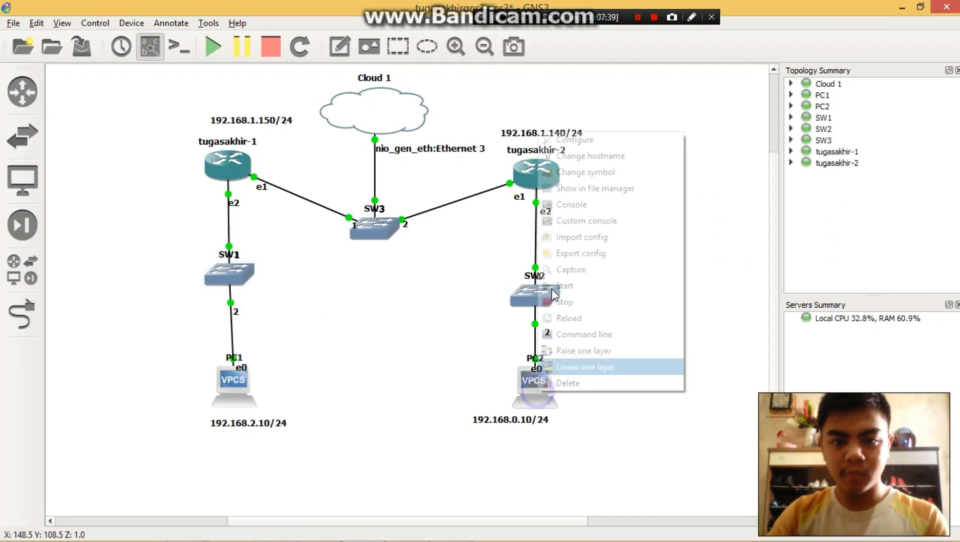
left_click(583, 204)
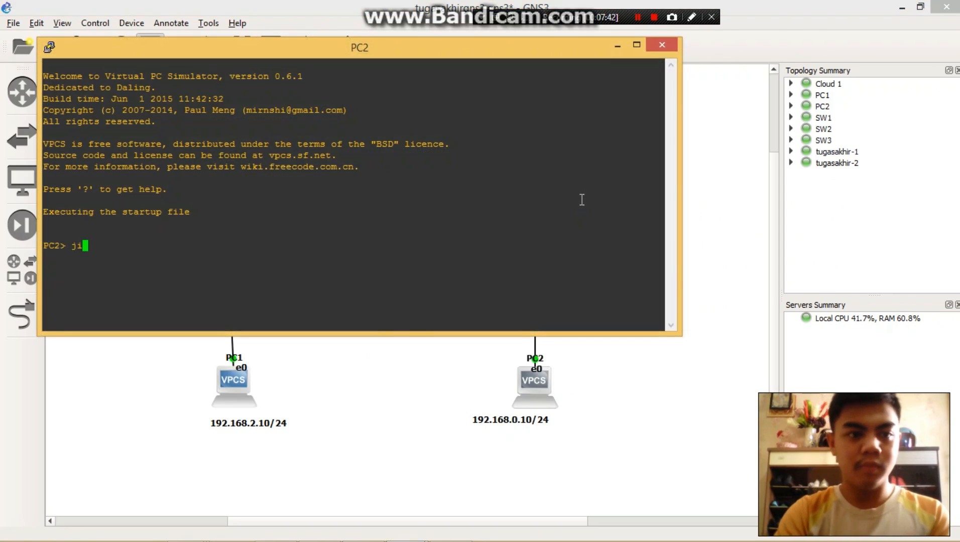
type("ip dhcp")
key("Return")
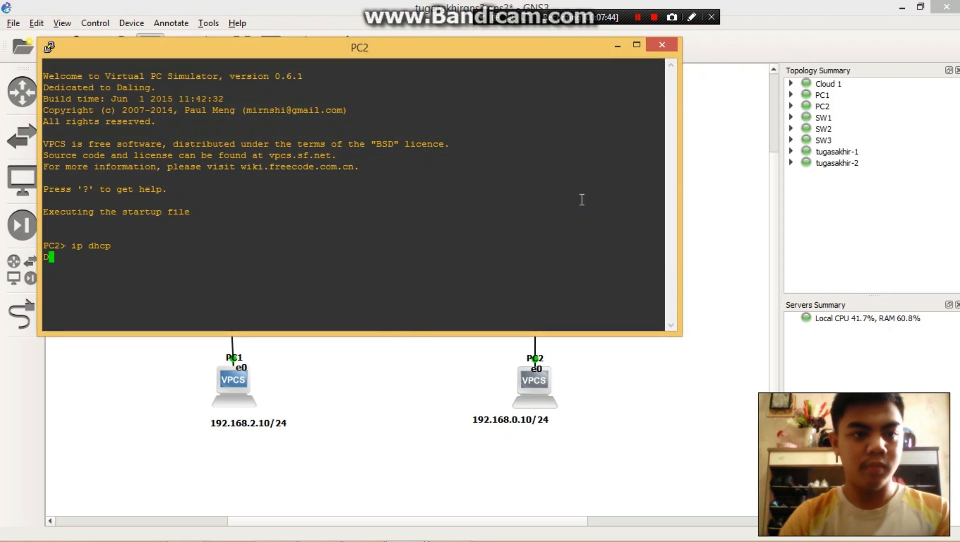
left_click_drag(499, 52, 607, 71)
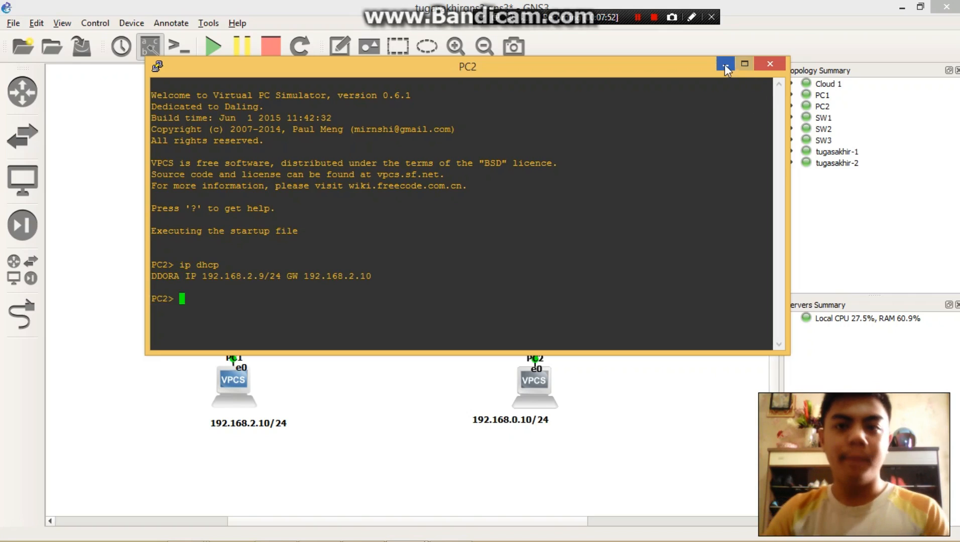
left_click(770, 65)
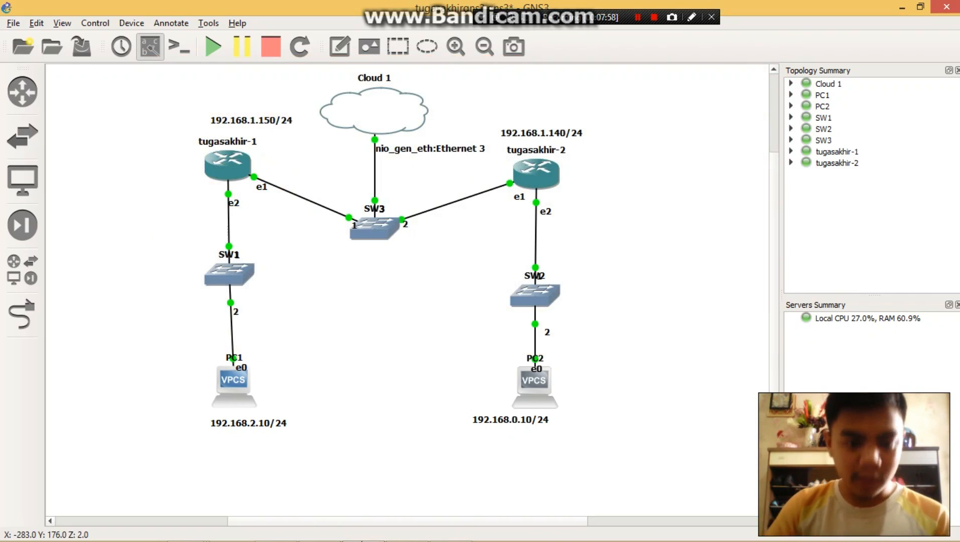
- Bring up the tugasakhir-2 console and close it
left_click(373, 412)
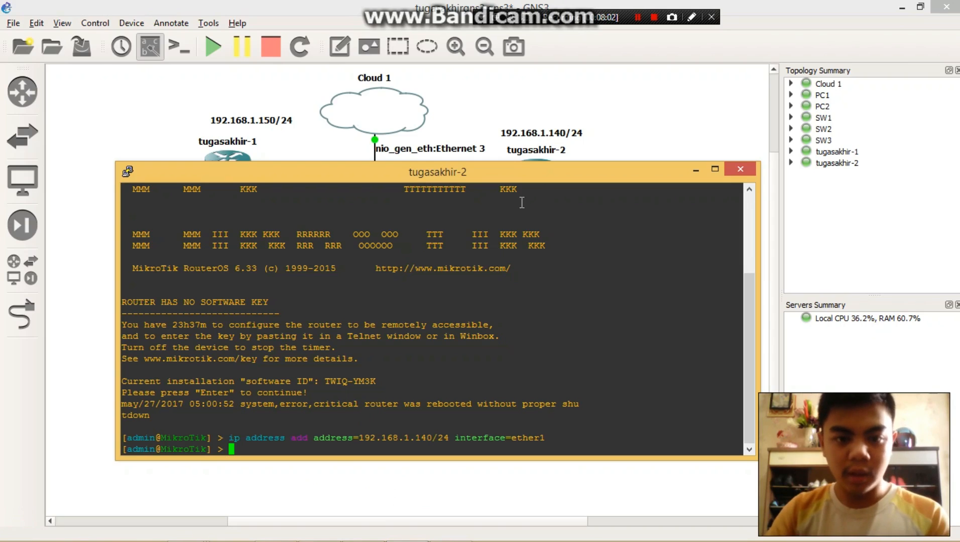
left_click_drag(517, 180, 577, 174)
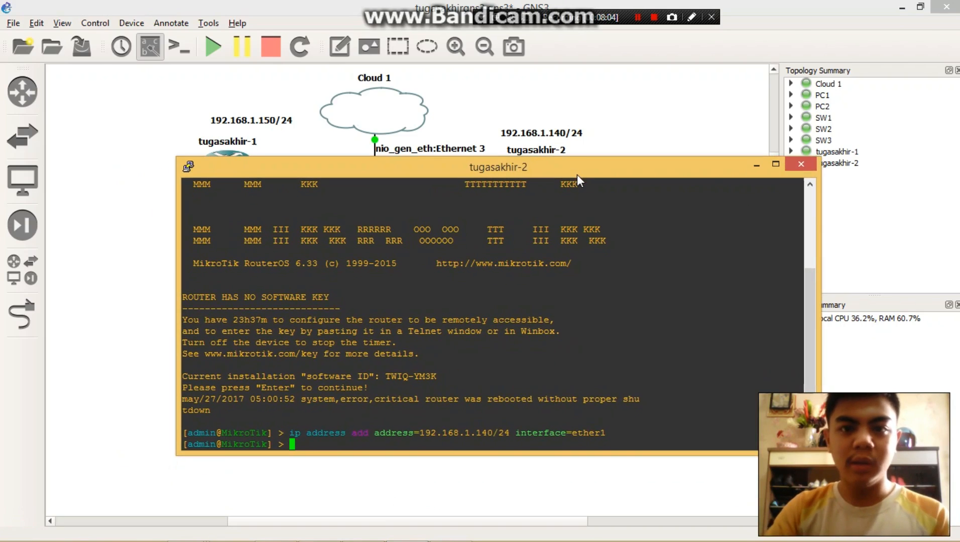
left_click(808, 169)
- Close the open WinBox session and launch winbox again from Data (E:), allowing it to run
left_click(377, 533)
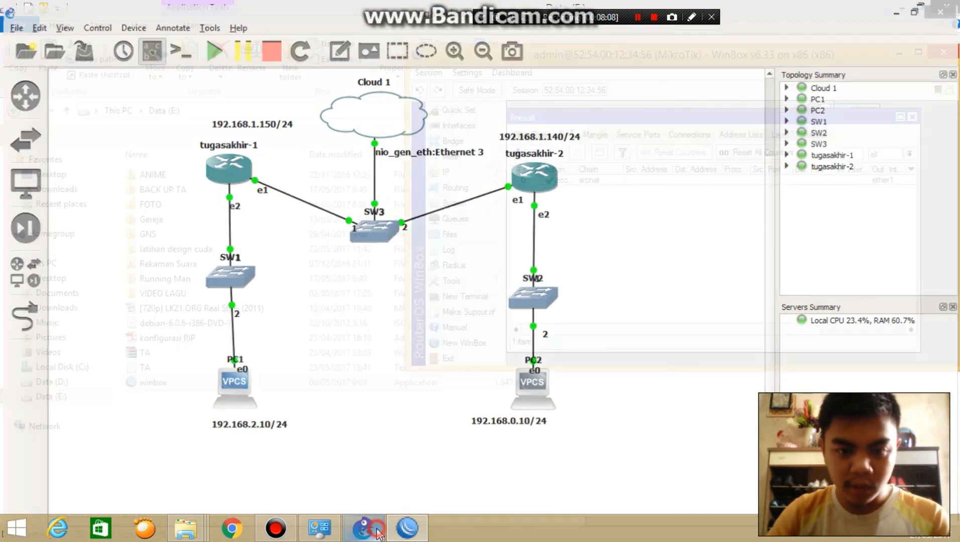
left_click(945, 53)
double_click(171, 382)
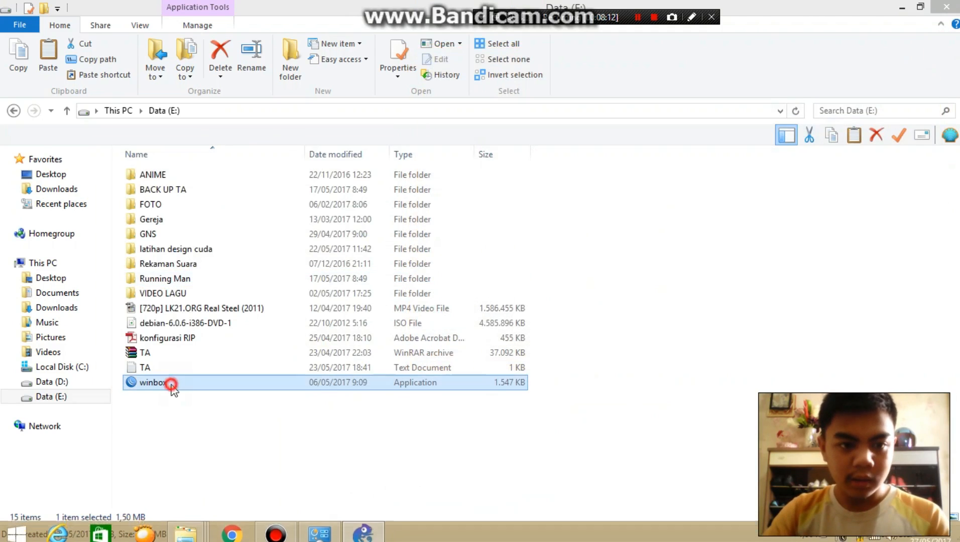
left_click(539, 299)
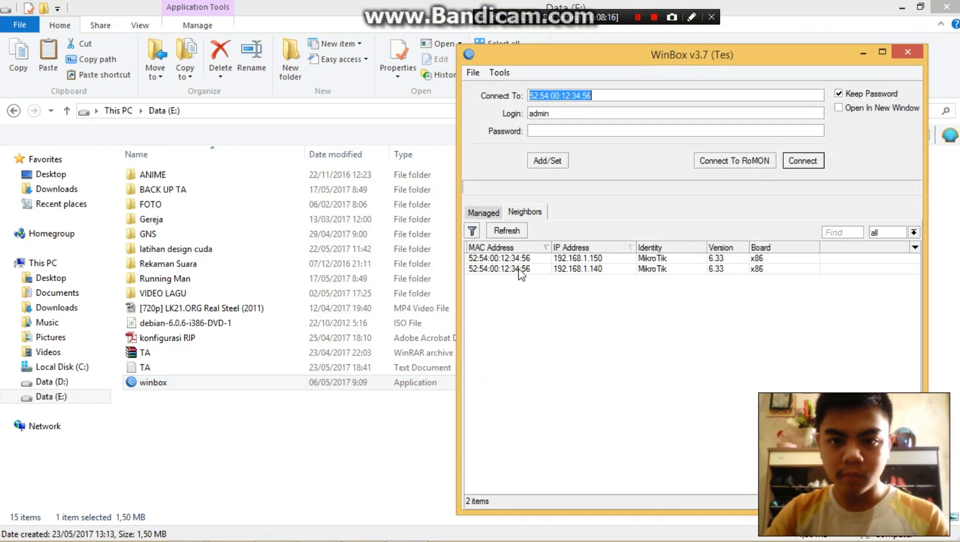
- Connect WinBox as admin to the neighbor router with IP address 192.168.1.150 and dismiss the RouterOS welcome notice
left_click(517, 258)
left_click(802, 161)
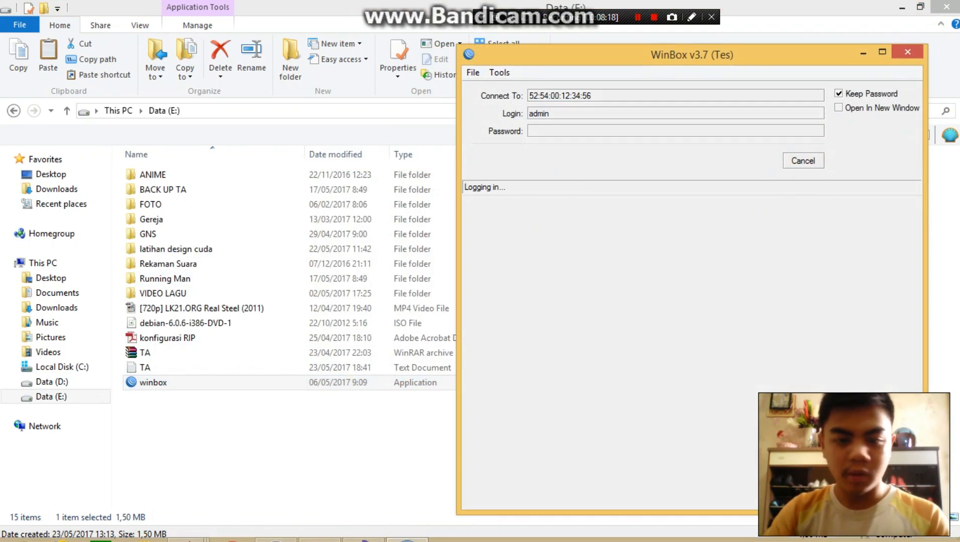
left_click(353, 534)
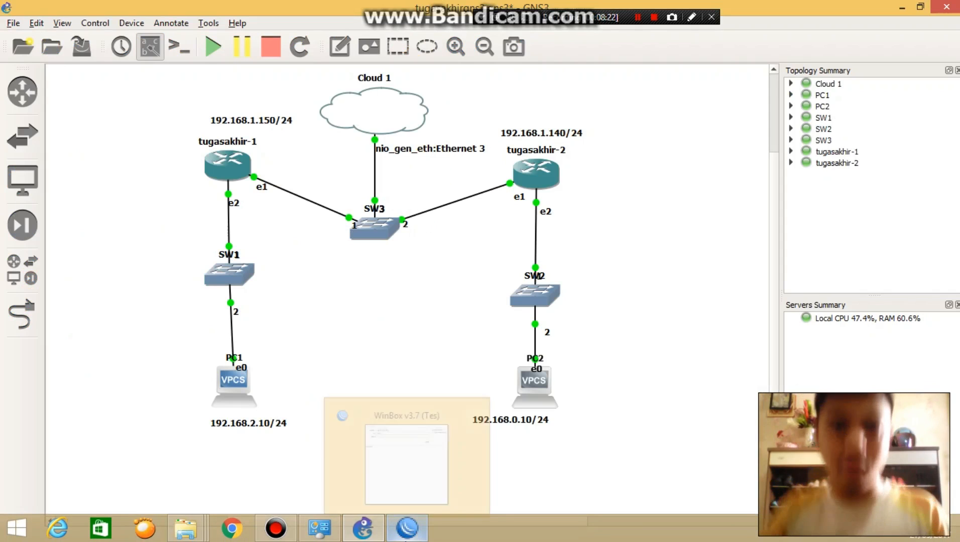
left_click(407, 529)
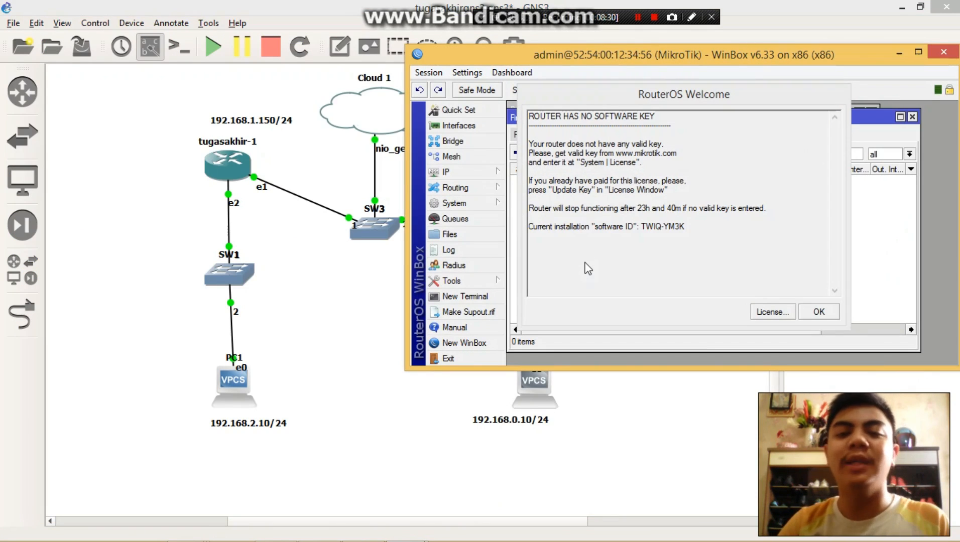
left_click(817, 312)
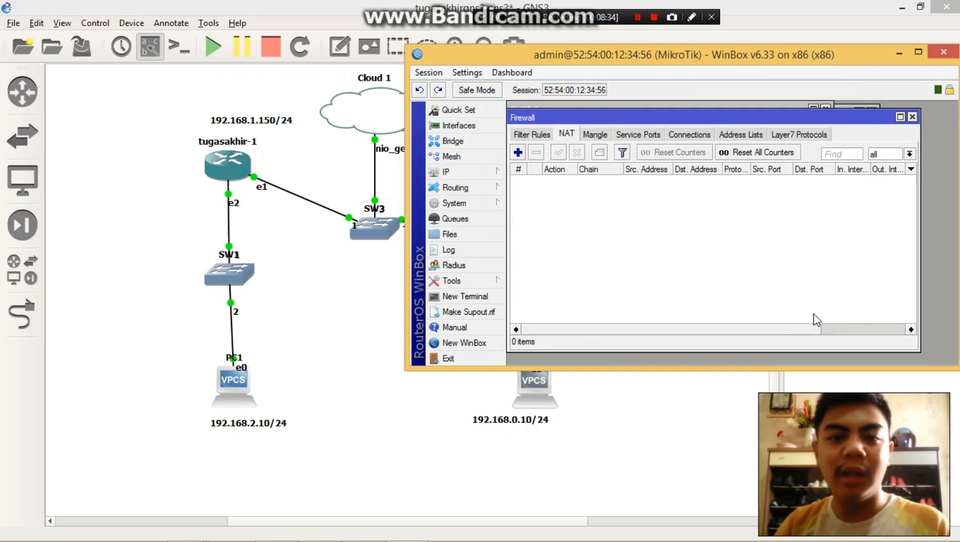
- Create a new IP address entry on the router with address 192.168.0.10/24 and network 192.168.0.0
left_click(465, 175)
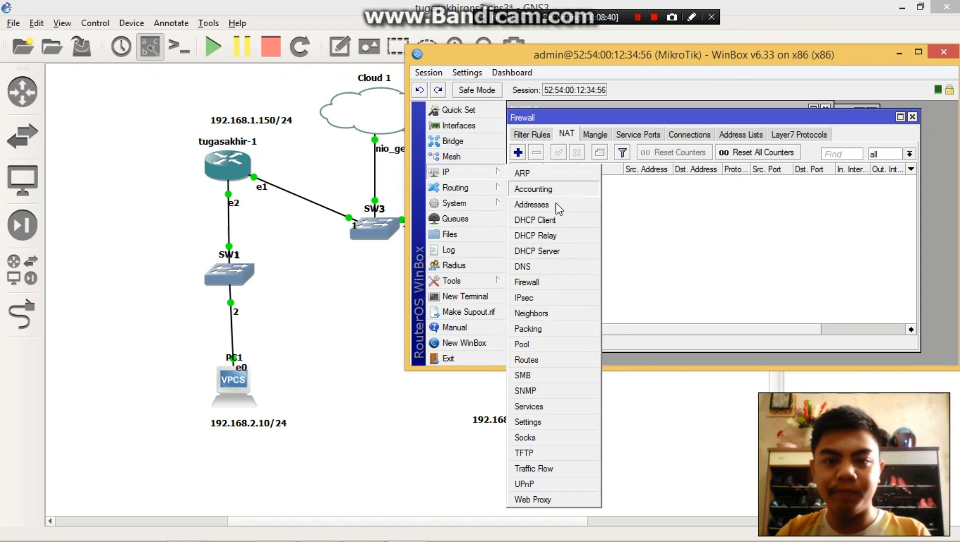
left_click(556, 204)
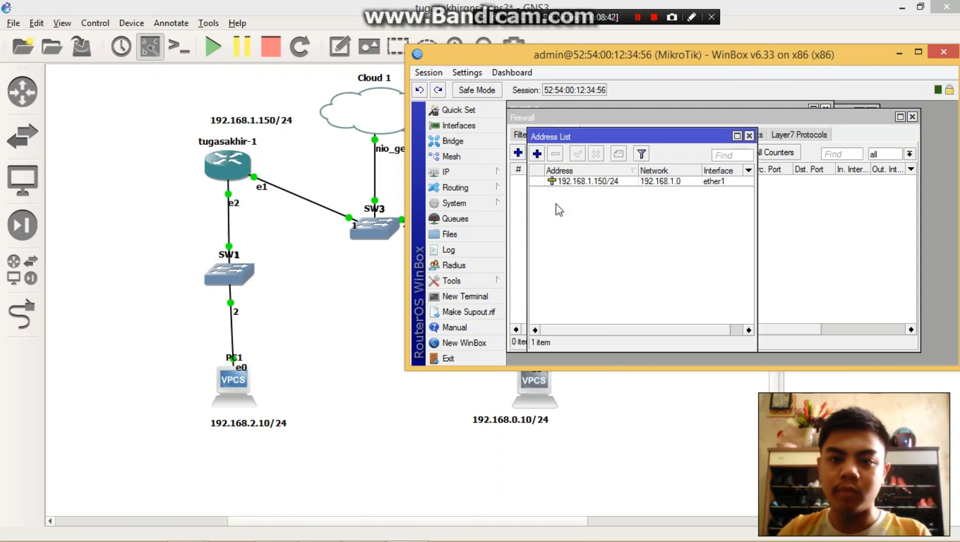
left_click(538, 154)
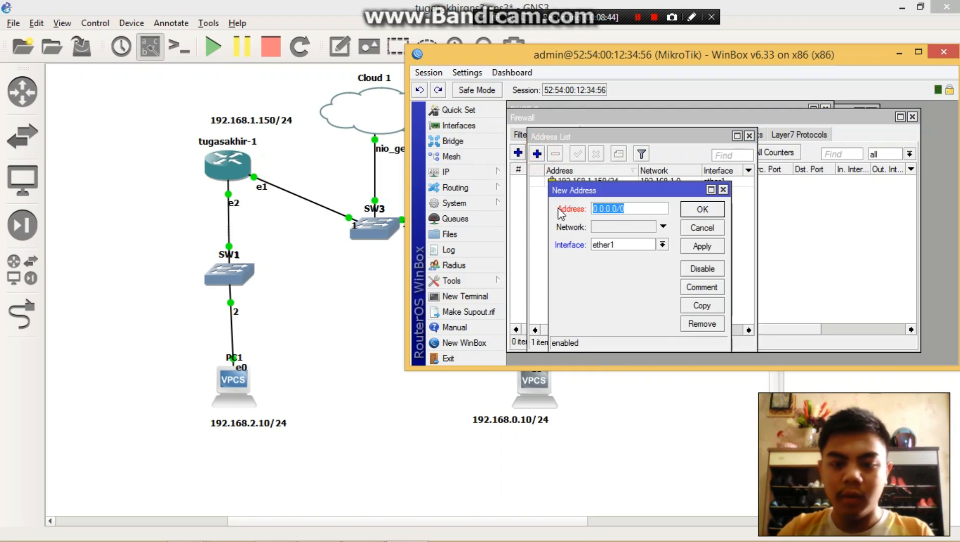
type("192.1")
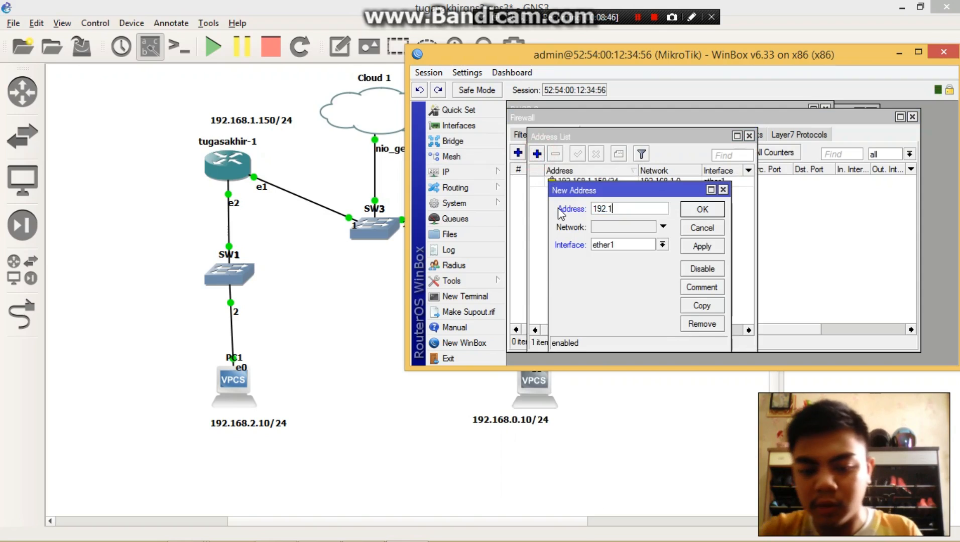
type("68.0")
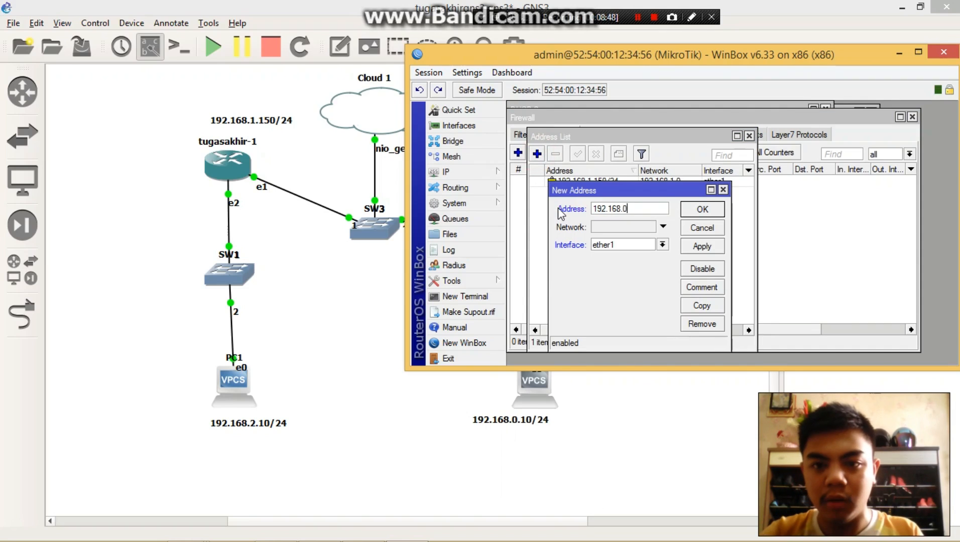
type(".10/24")
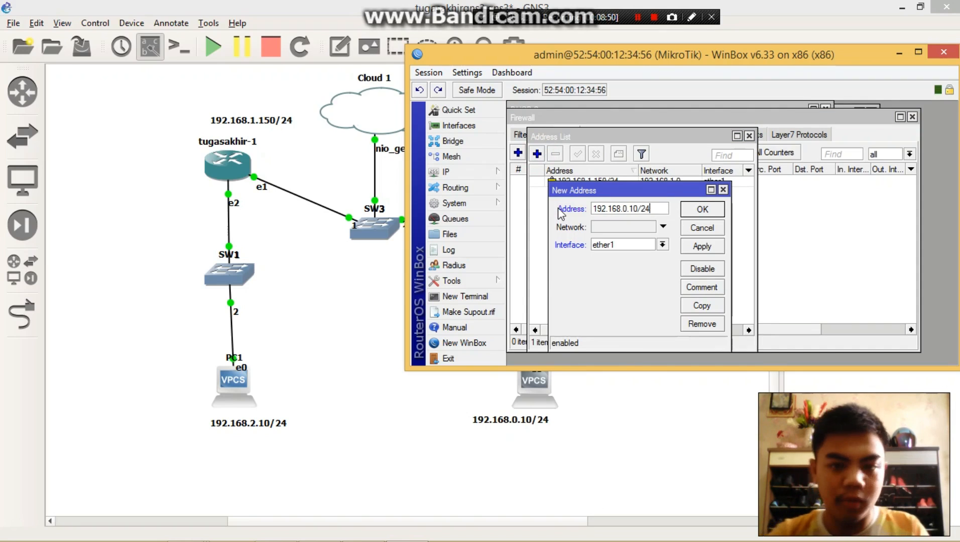
left_click(622, 227)
type("192.168.0.0")
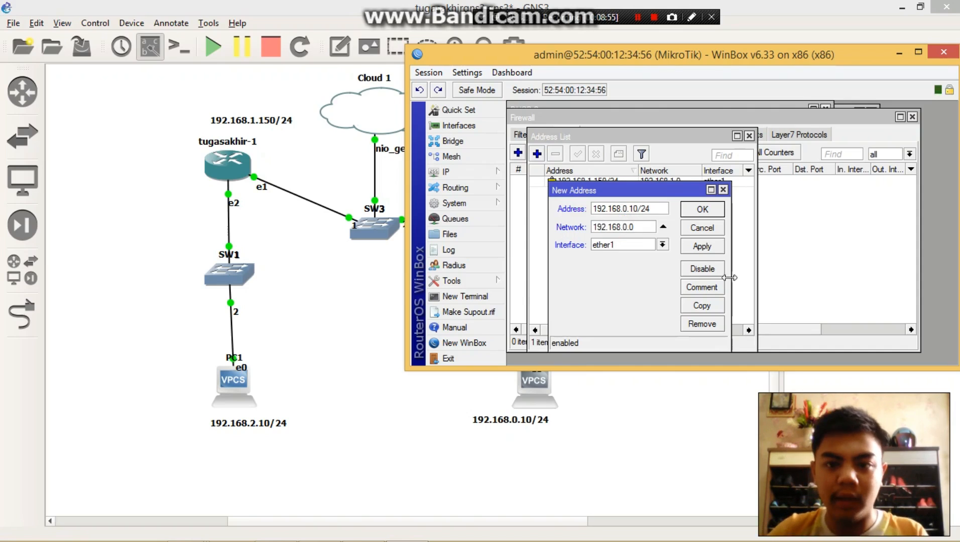
- Assign the new address to interface ether2, apply and save it, and close the Address List
left_click(620, 244)
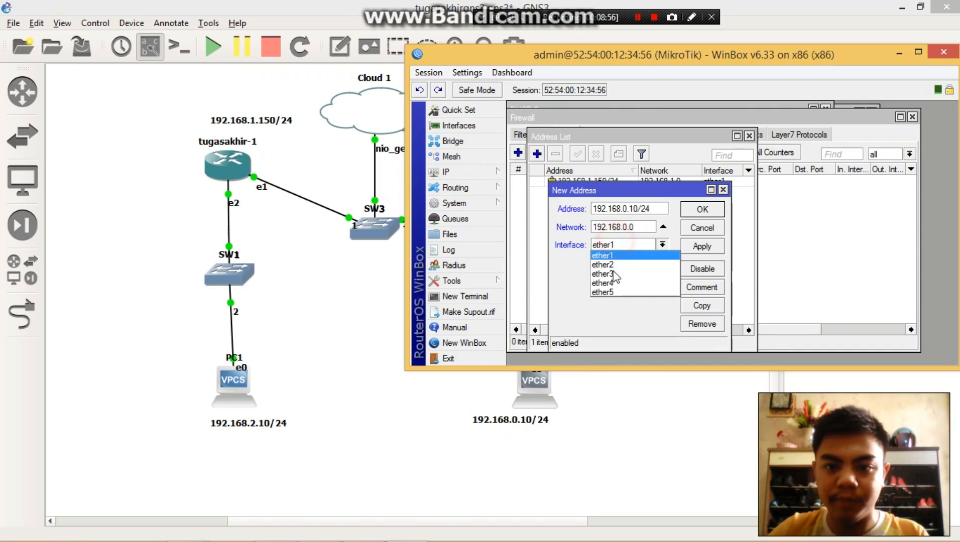
left_click(612, 268)
left_click(702, 246)
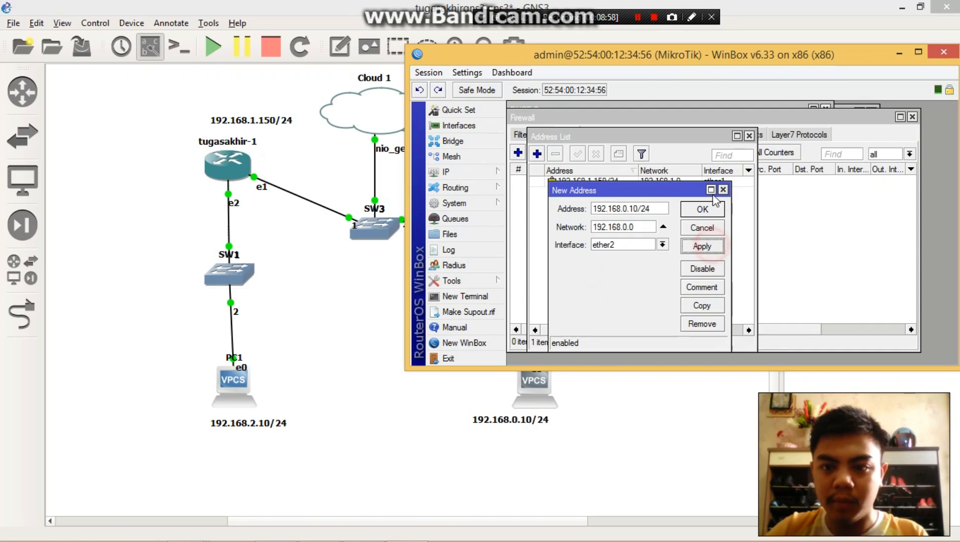
left_click(703, 210)
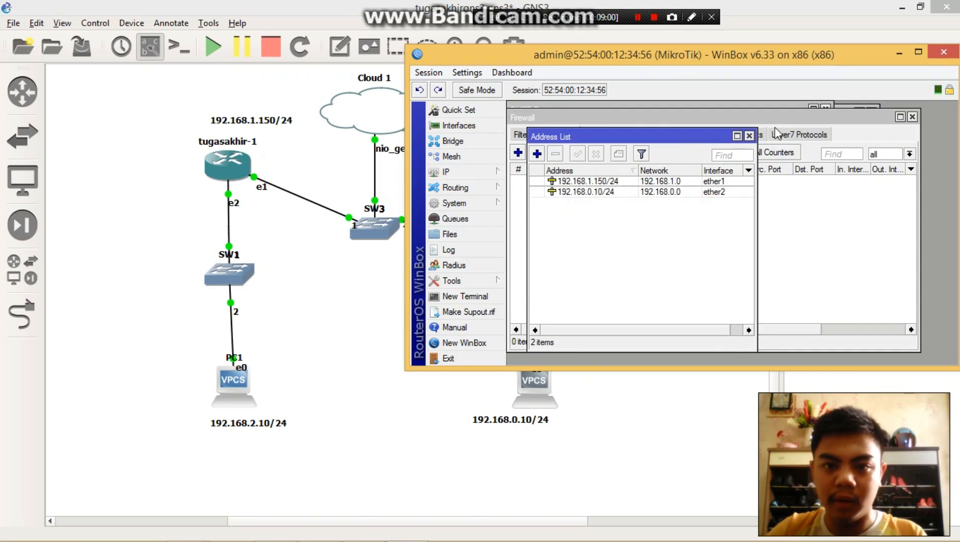
left_click(748, 137)
- Start the DHCP Setup wizard for the router and choose ether2 as the DHCP server interface
left_click(470, 172)
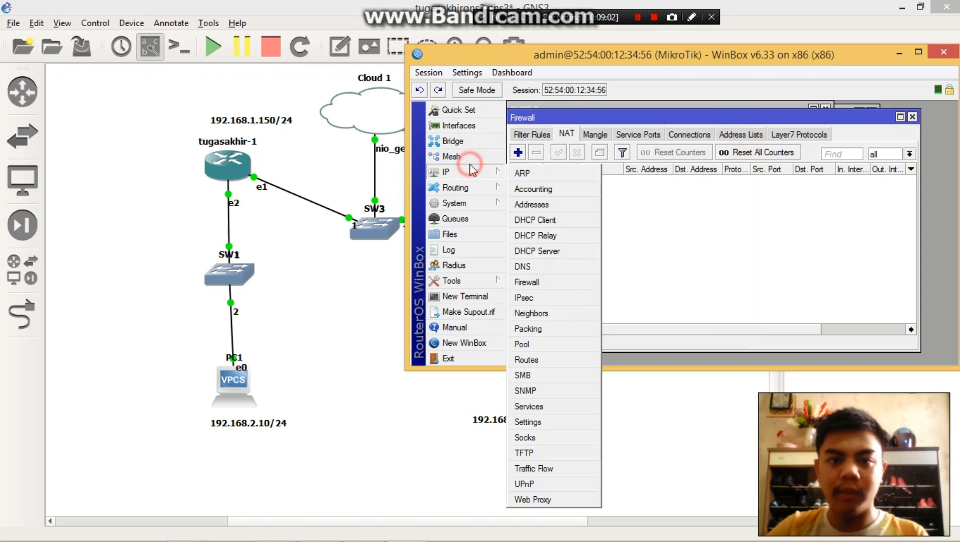
left_click(545, 251)
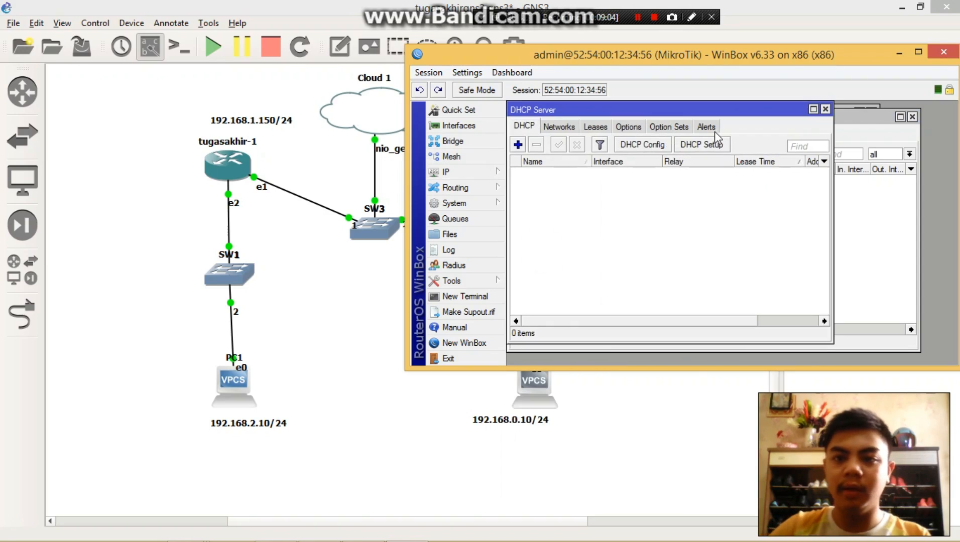
left_click(706, 144)
left_click(723, 248)
left_click(723, 265)
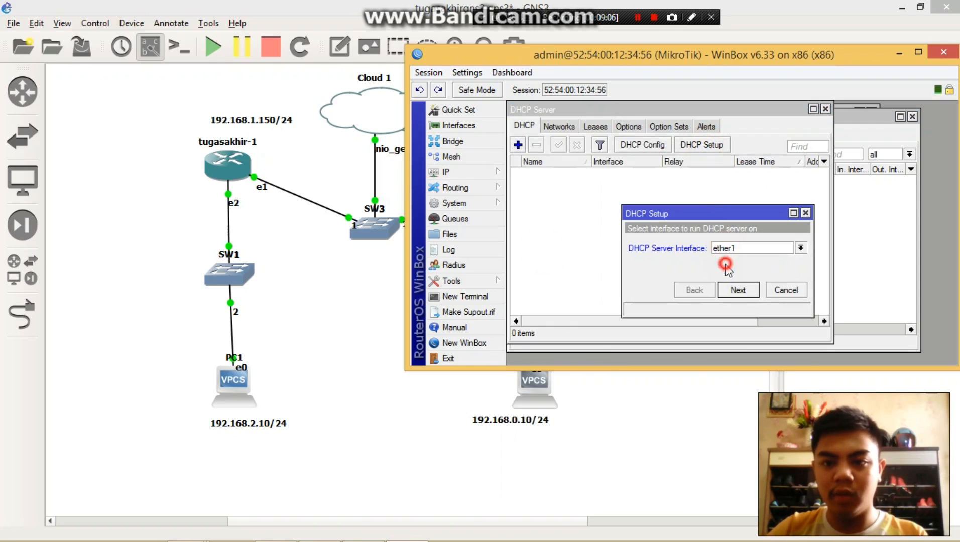
- Accept the suggested DHCP address space, gateway 192.168.0.10 and address pool excluding the gateway
left_click(743, 291)
left_click(743, 294)
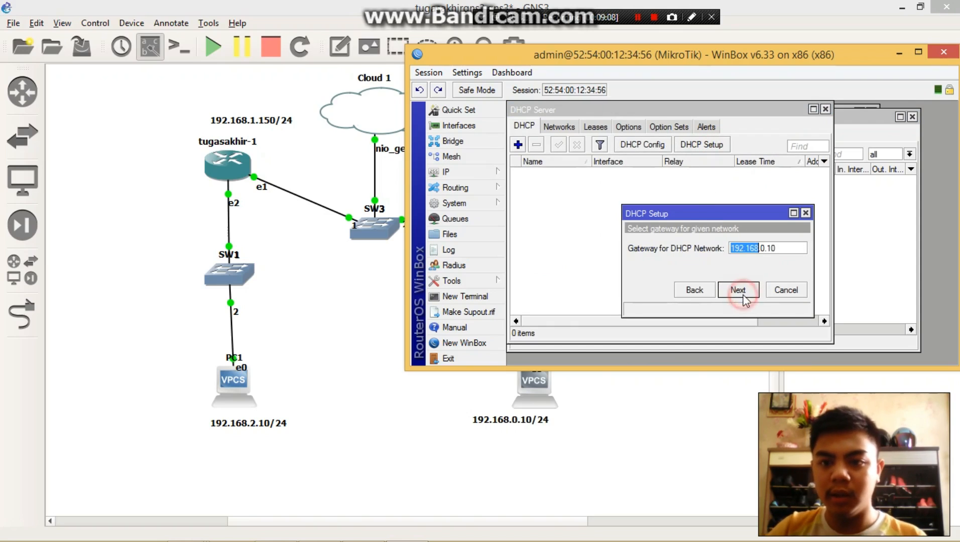
left_click(743, 294)
left_click(738, 292)
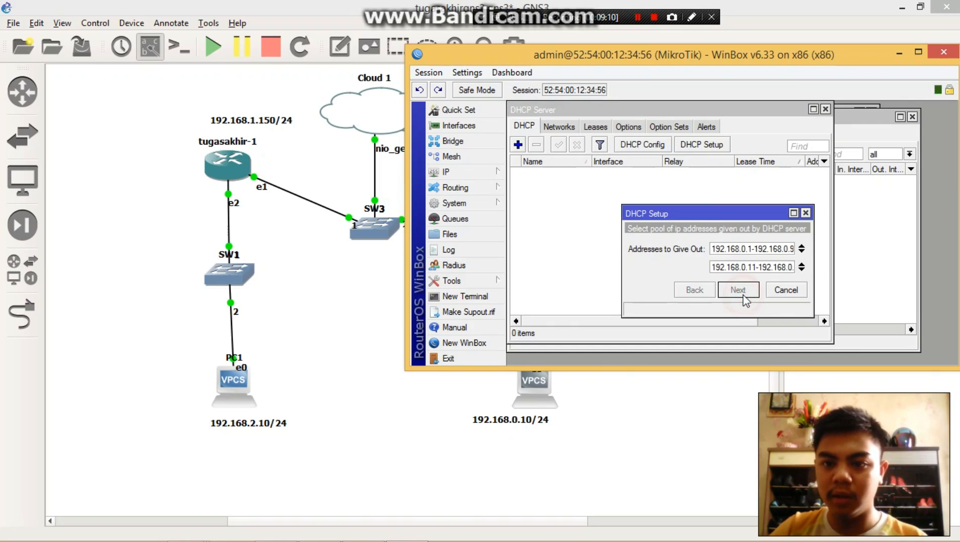
left_click(738, 291)
left_click(694, 290)
- Set the DNS server to 8.8.8.8, accept the 00:10:00 lease time and complete the DHCP setup
double_click(708, 248)
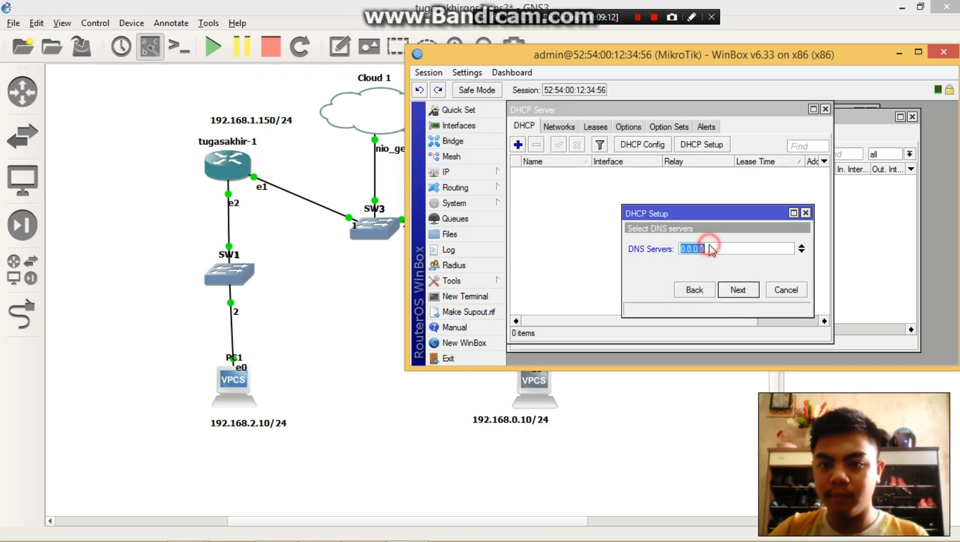
type("8.8.8.8")
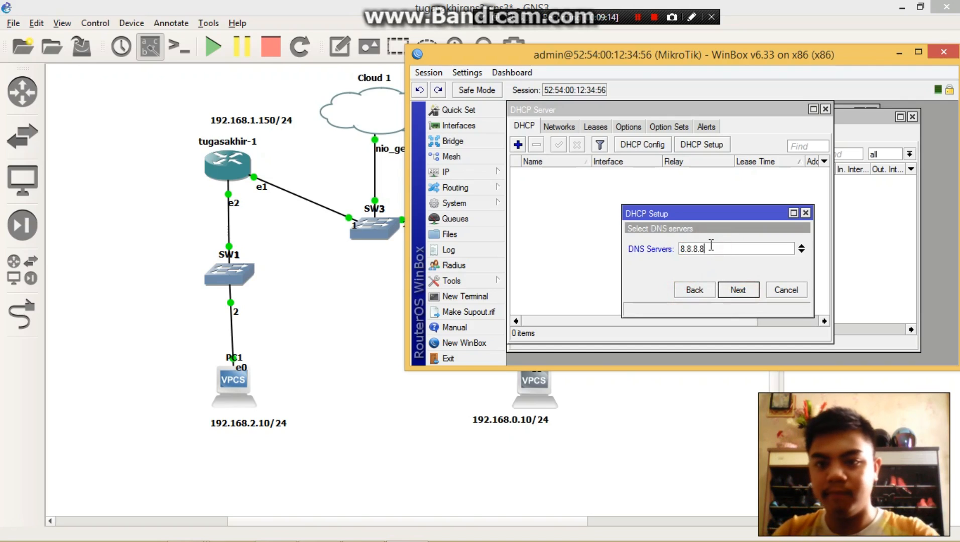
left_click(738, 290)
left_click(737, 291)
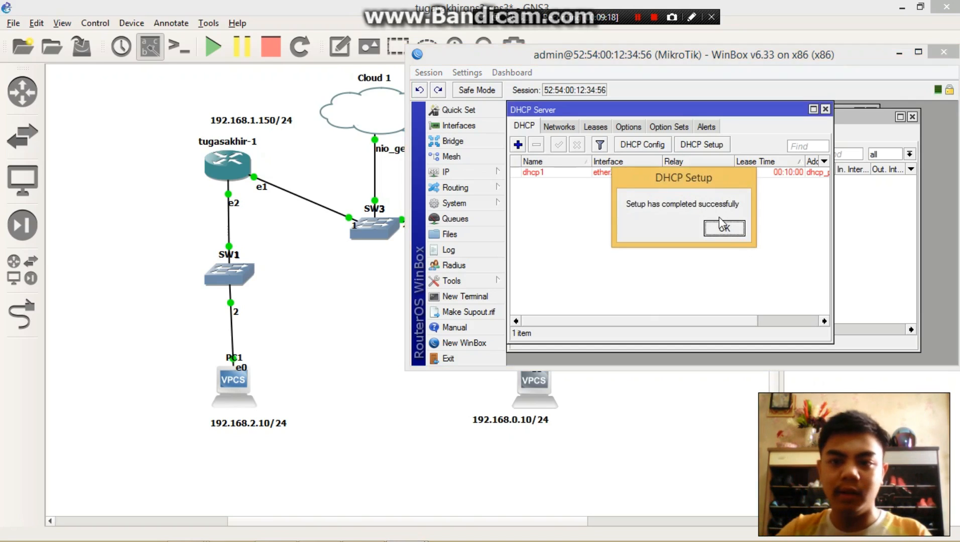
left_click(718, 230)
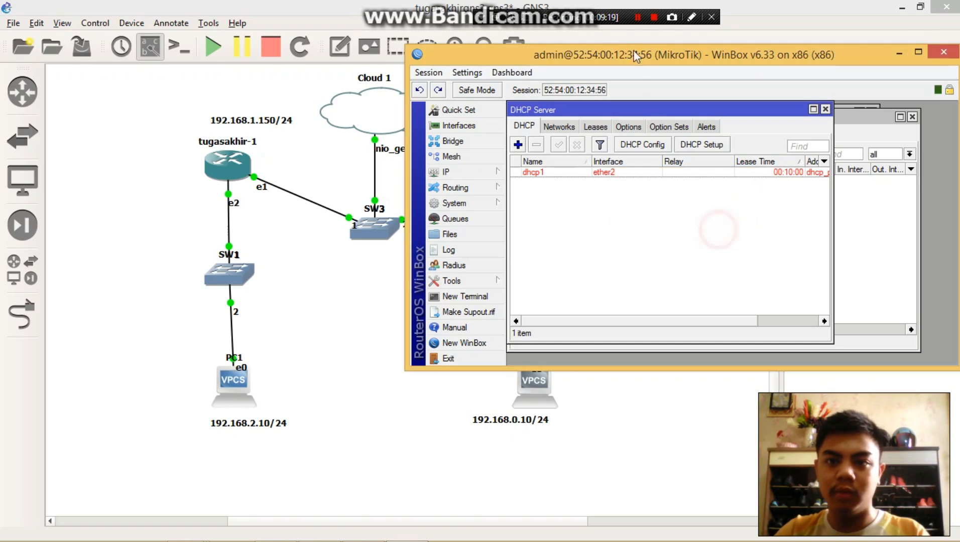
left_click(643, 25)
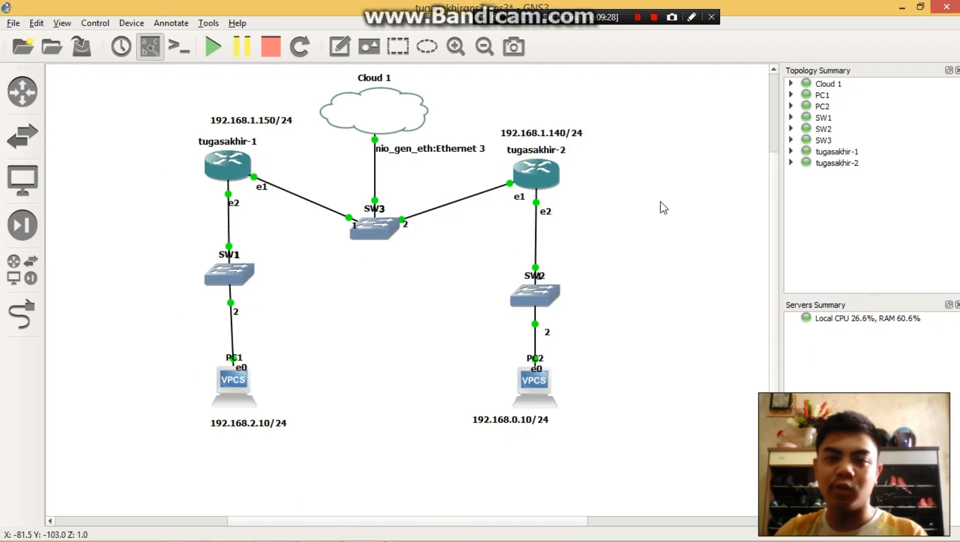
key("alt+Tab")
left_click(642, 38)
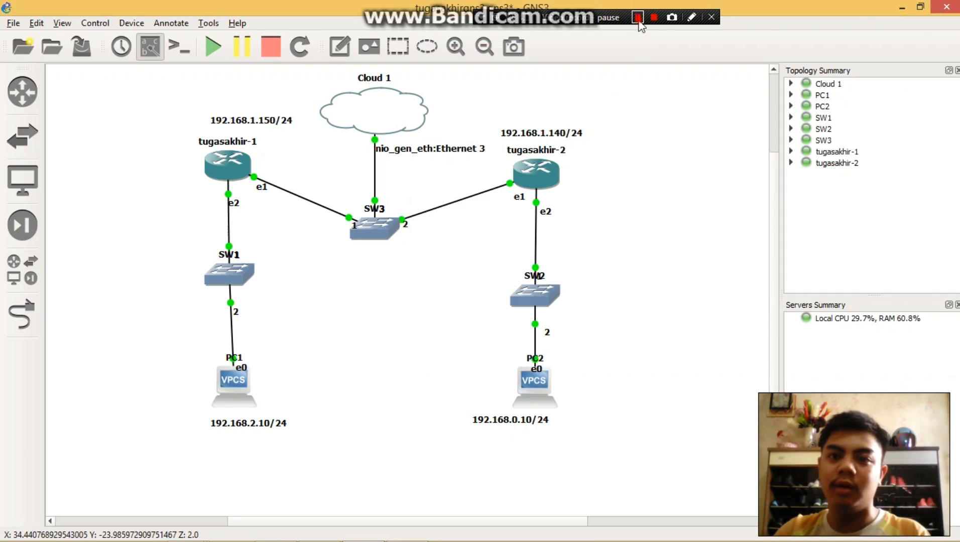
left_click(639, 280)
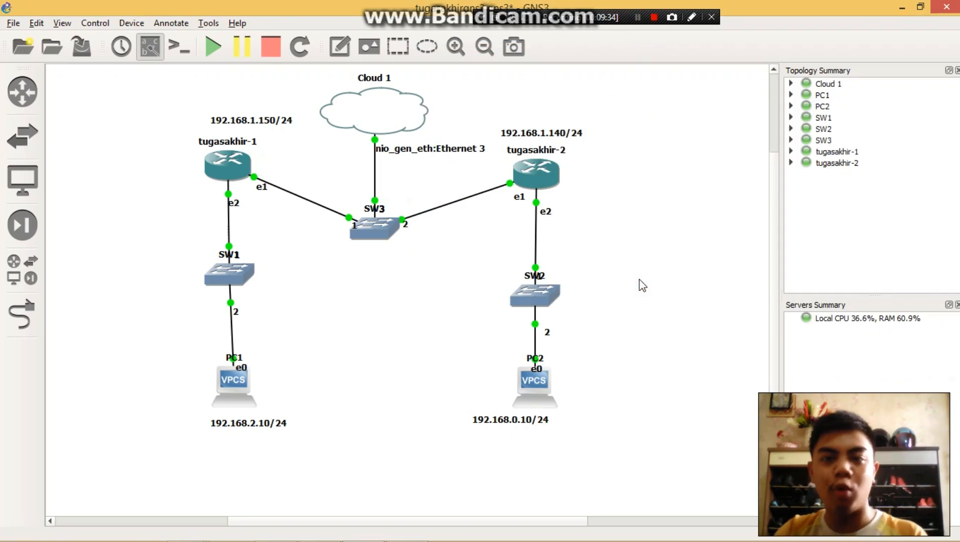
- Stop all devices in the topology and save the project
left_click(266, 49)
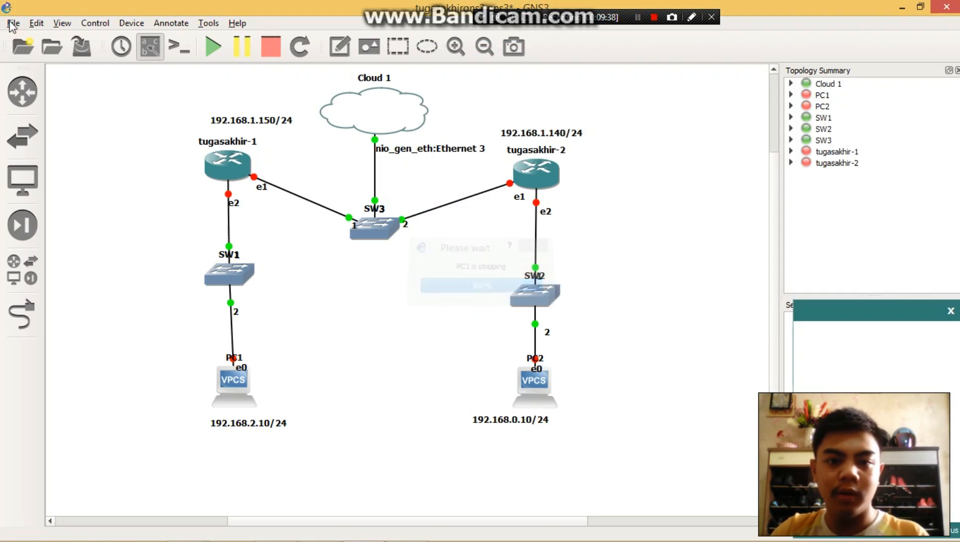
left_click(13, 24)
left_click(35, 69)
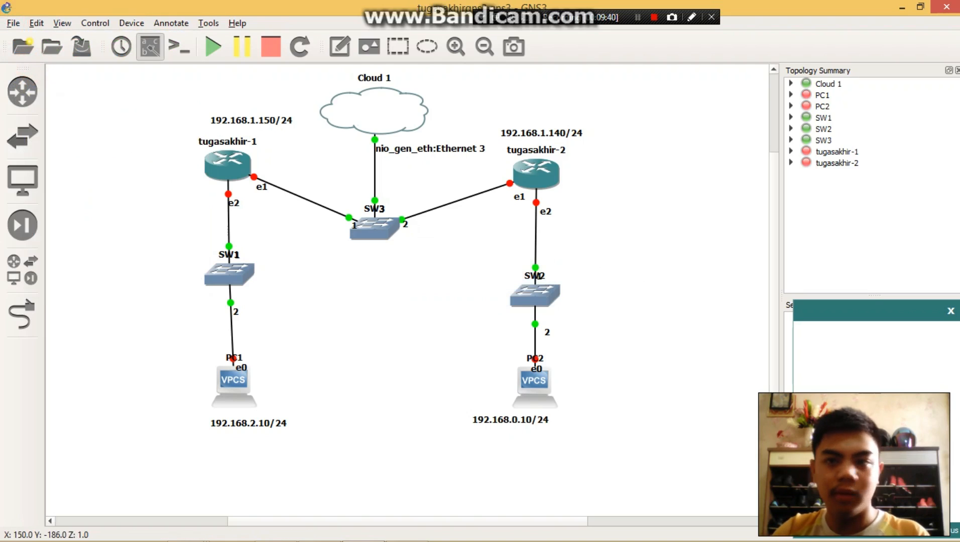
- Close GNS3 and the Data (E:) folder window, and move the WinBox window aside to uncover the desktop folders
left_click(954, 6)
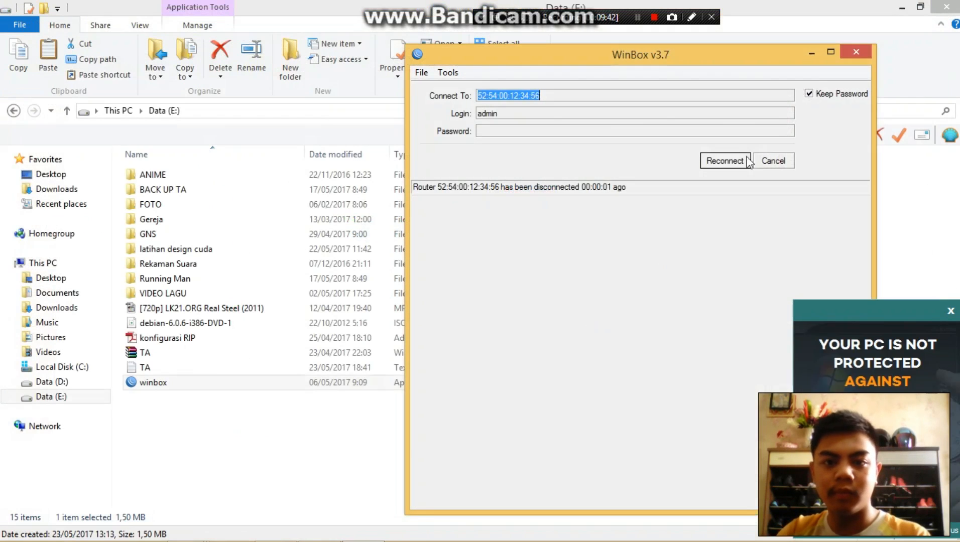
left_click(947, 7)
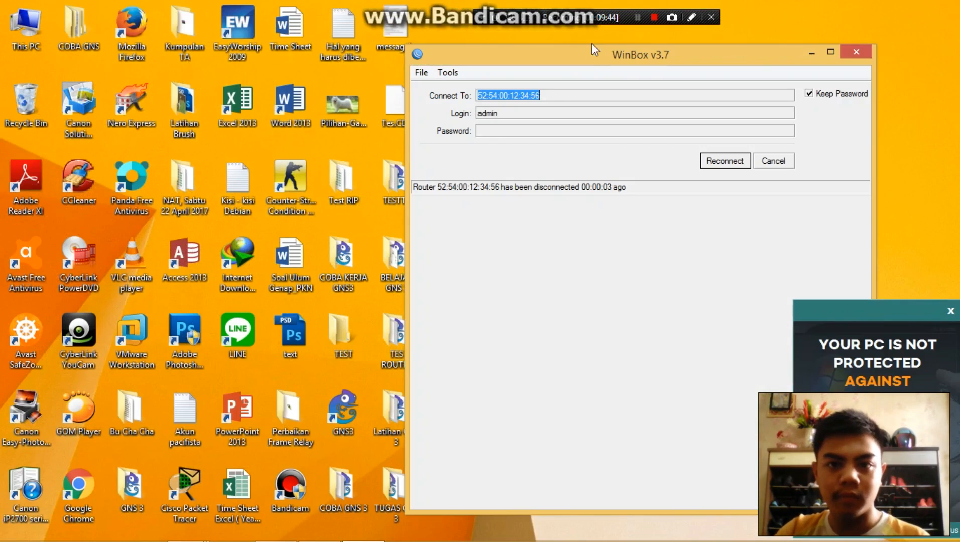
left_click_drag(595, 48, 713, 49)
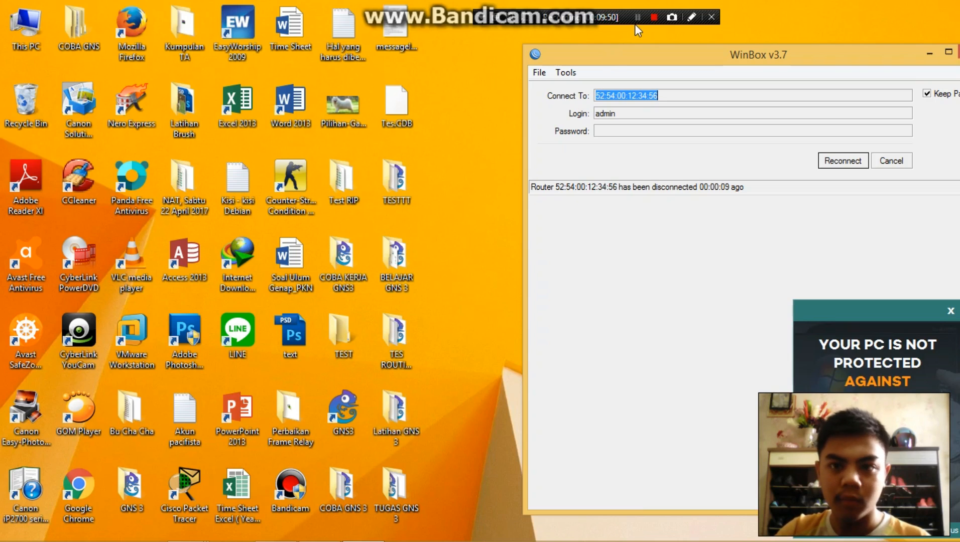
- Open the GNS 3 project from the BELAJAR GNS 3 desktop folder and bring the whole topology into view
left_click(637, 19)
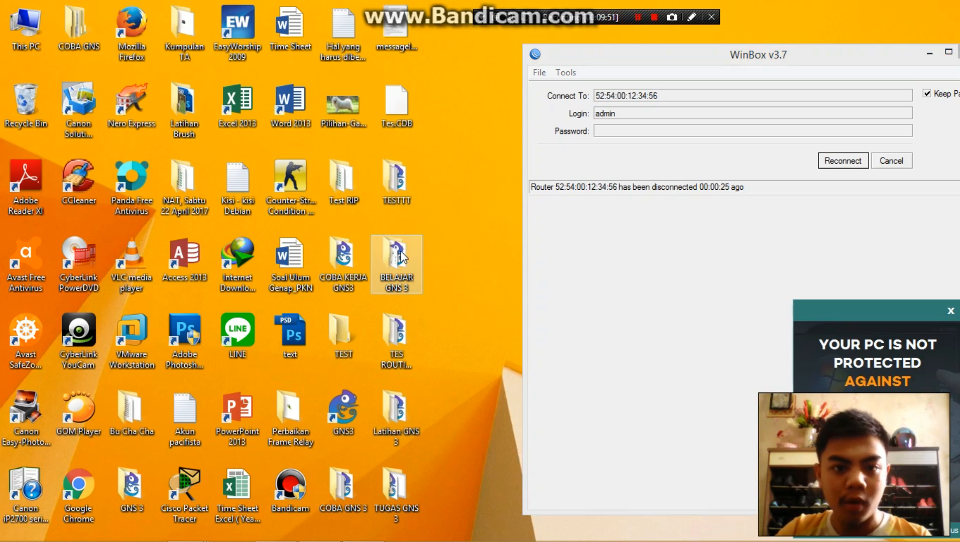
double_click(400, 253)
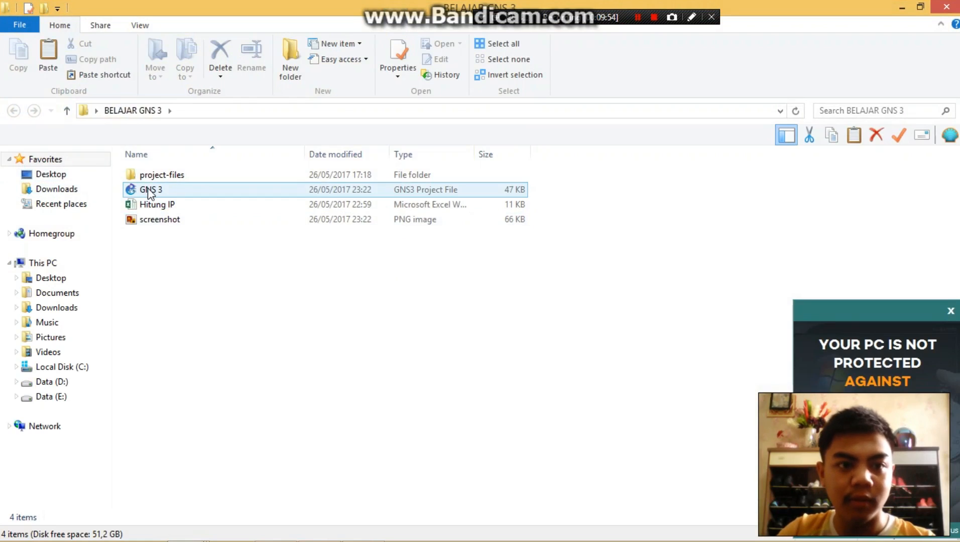
double_click(151, 191)
left_click(637, 17)
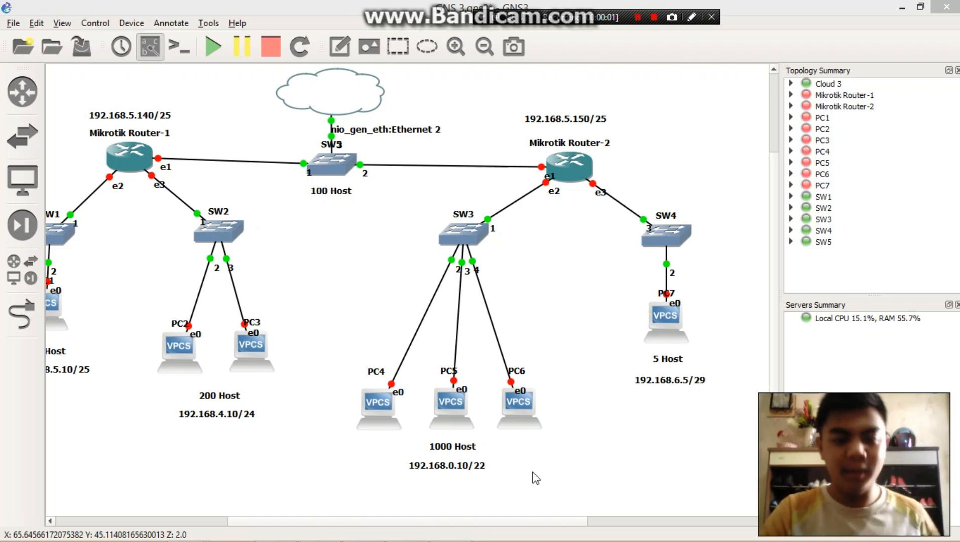
left_click_drag(507, 521, 486, 526)
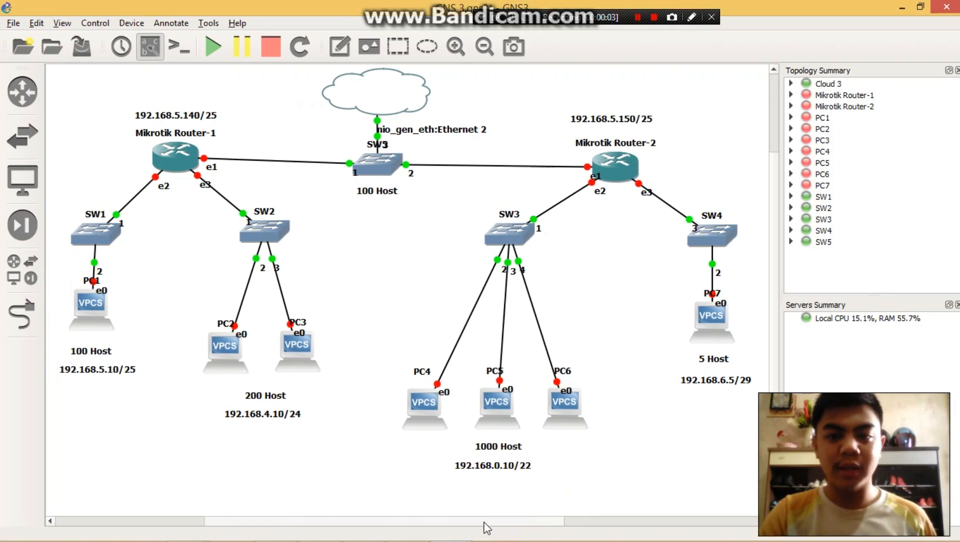
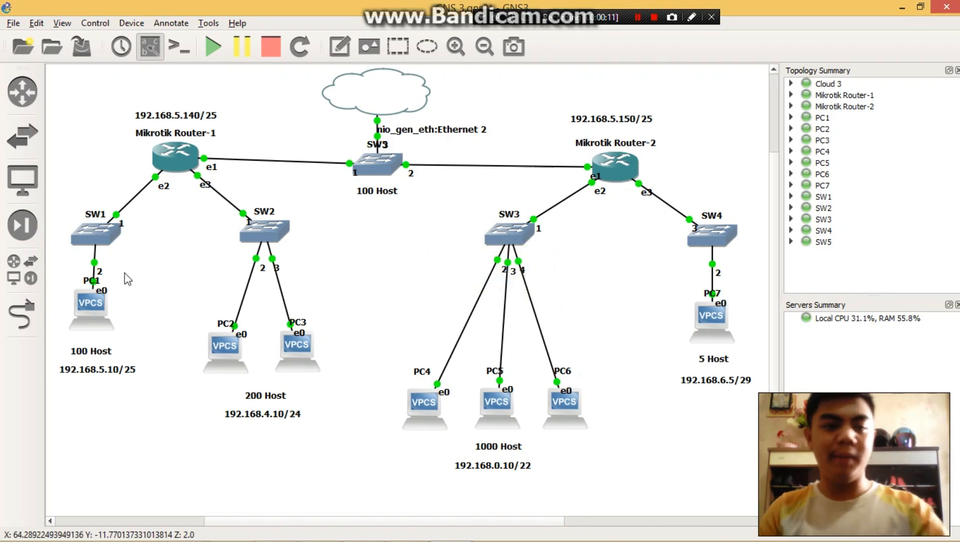
- Try to open working consoles for PC1 and PC2, closing each console window again
right_click(89, 300)
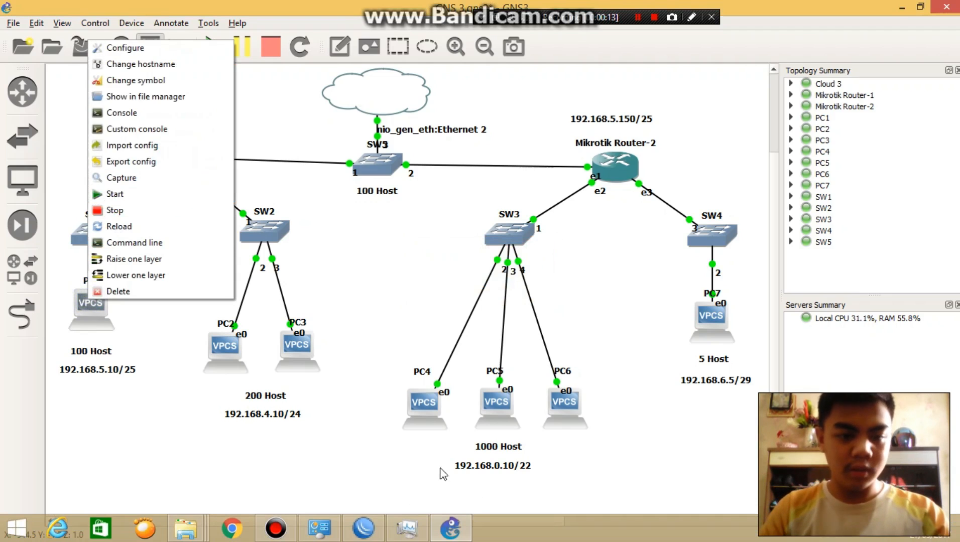
left_click(114, 114)
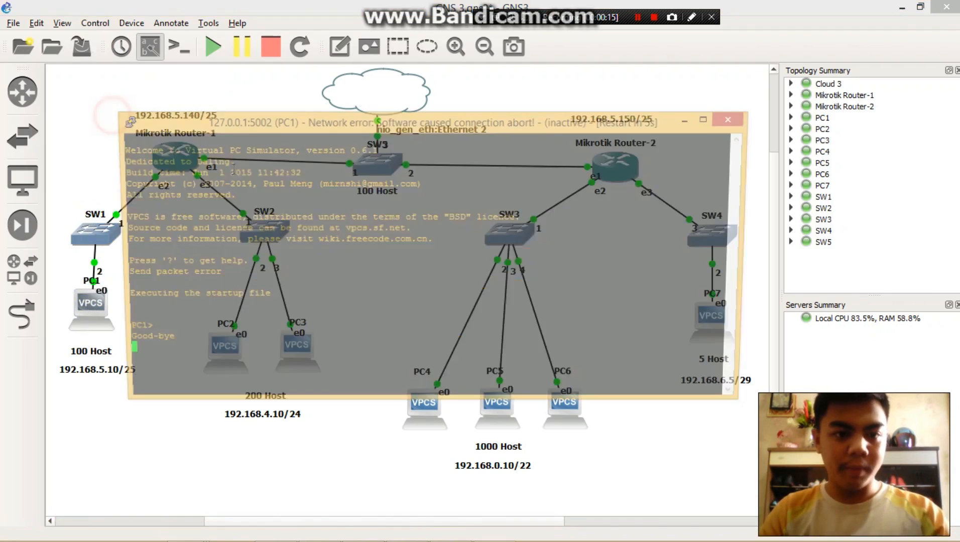
left_click_drag(347, 120, 568, 81)
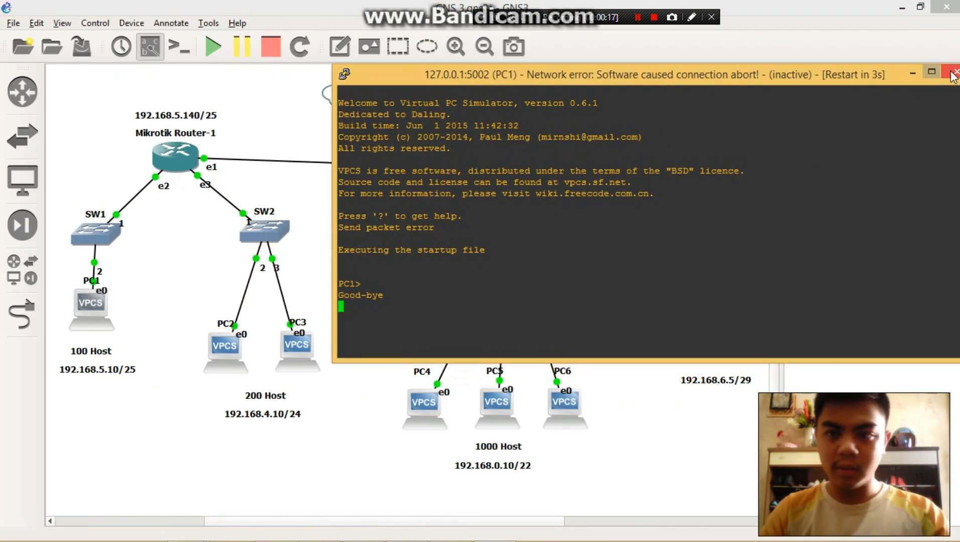
left_click(953, 74)
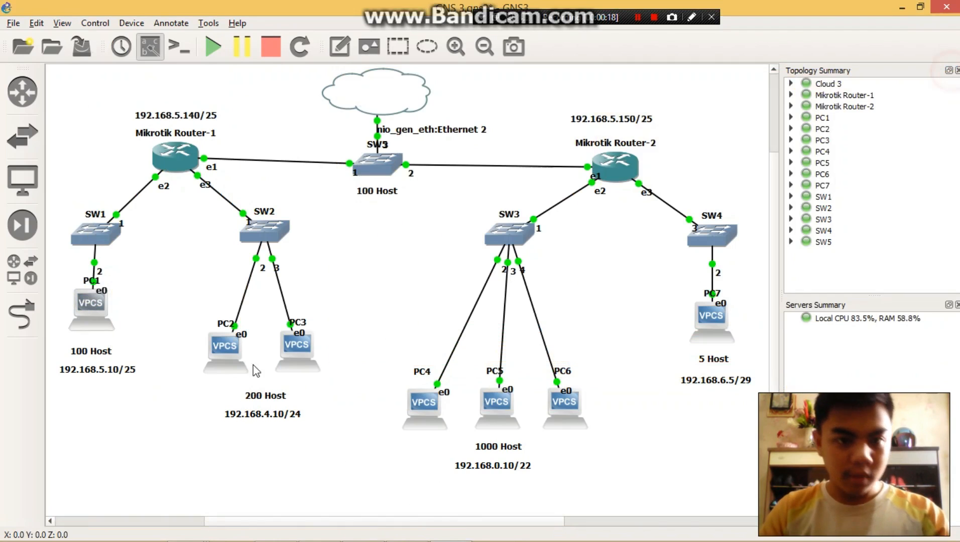
right_click(224, 351)
left_click(266, 163)
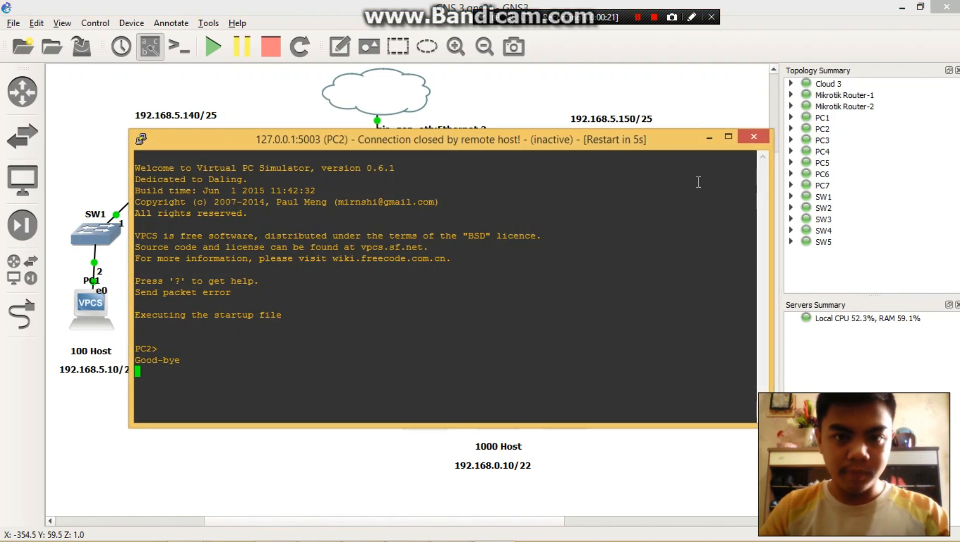
left_click(754, 137)
- Stop and restart the topology's devices, and check PC2's console before closing it
left_click(271, 47)
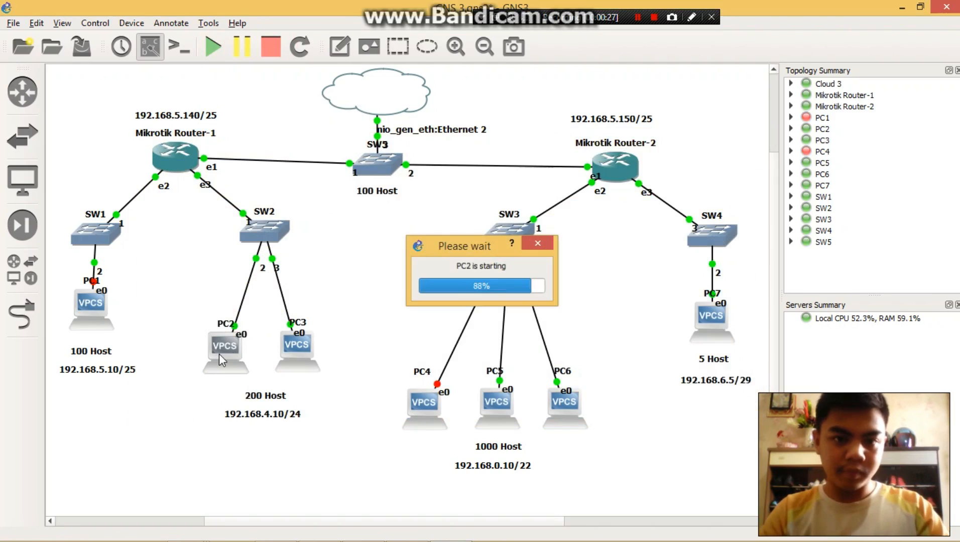
right_click(219, 354)
left_click(281, 167)
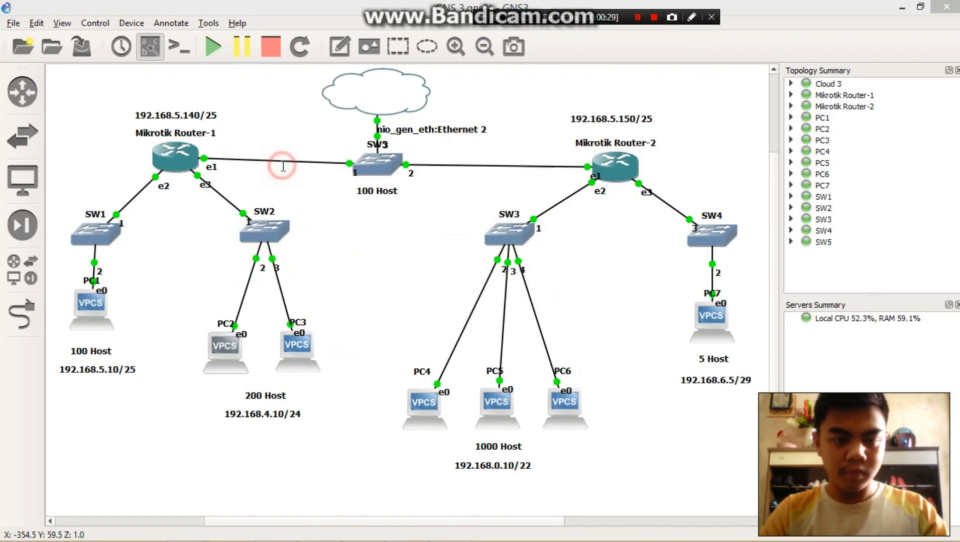
left_click(653, 28)
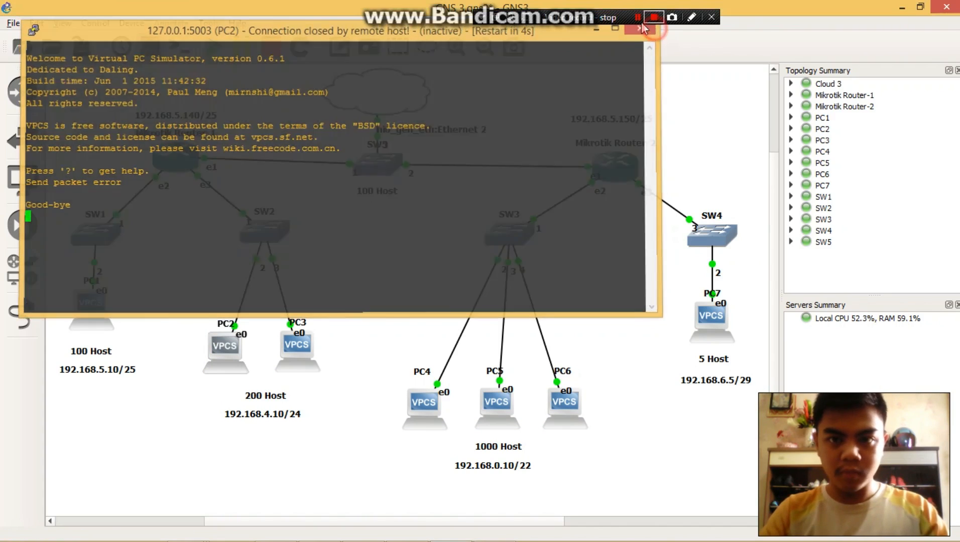
- Arrange the PC1 and PC3 consoles so both prompts are readable and run show ip on PC3
left_click_drag(608, 67, 645, 146)
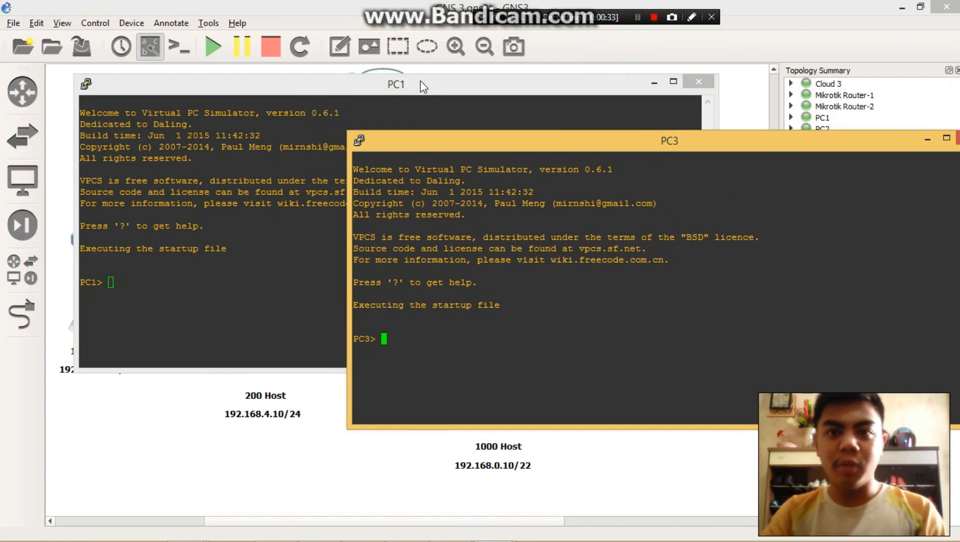
left_click_drag(386, 82, 366, 60)
left_click(722, 382)
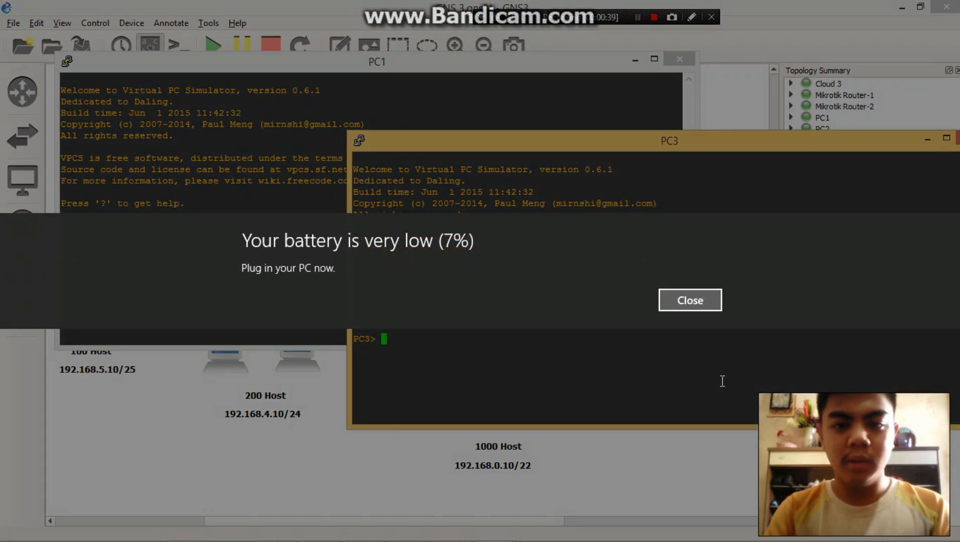
left_click(722, 382)
type("w")
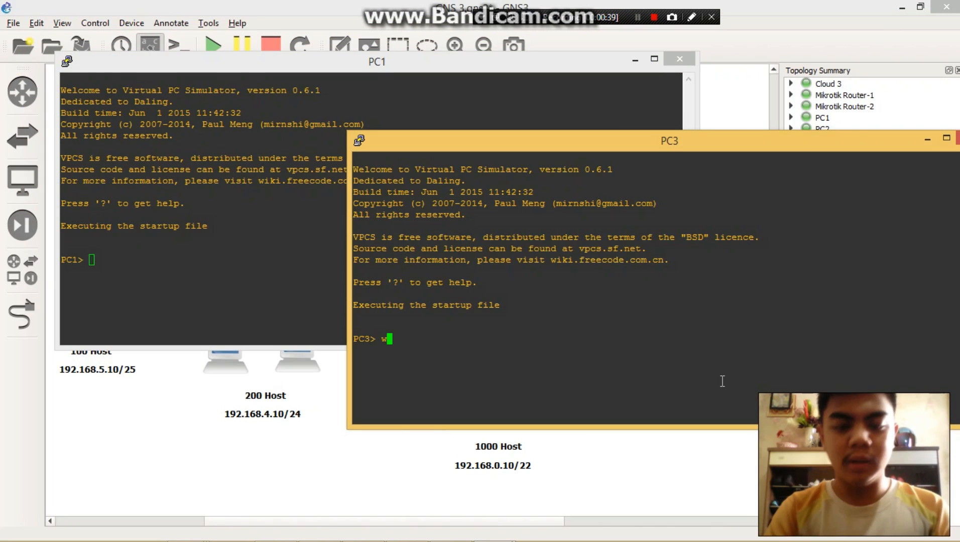
key("BackSpace")
type("sh")
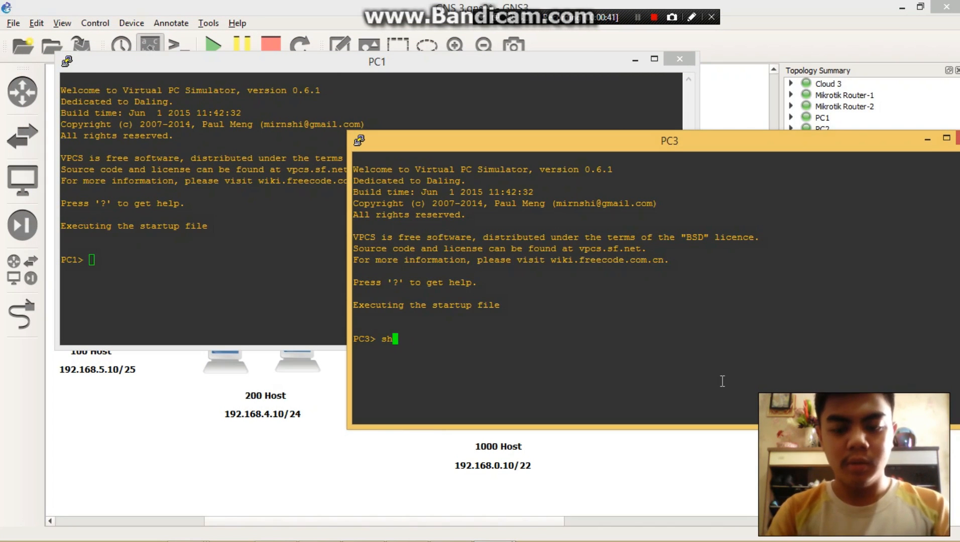
type("wow ip")
key("Return")
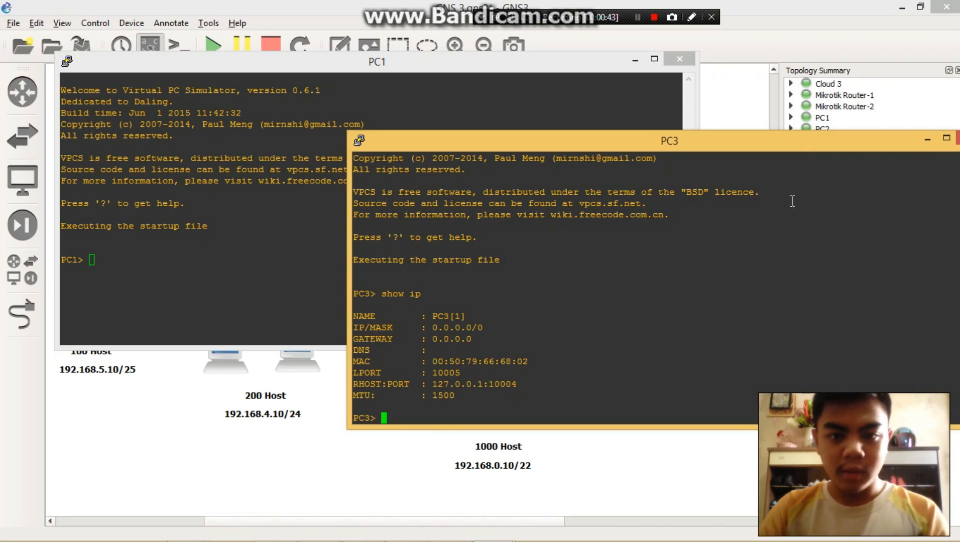
- Request addresses from the DHCP server on PC3 and PC1 with ip dhcp
type("ip dhcp")
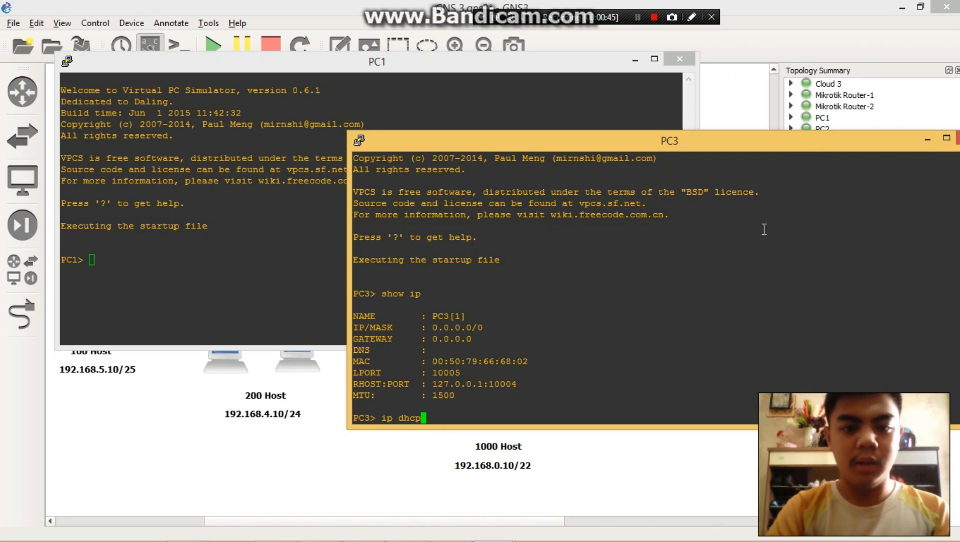
key("Return")
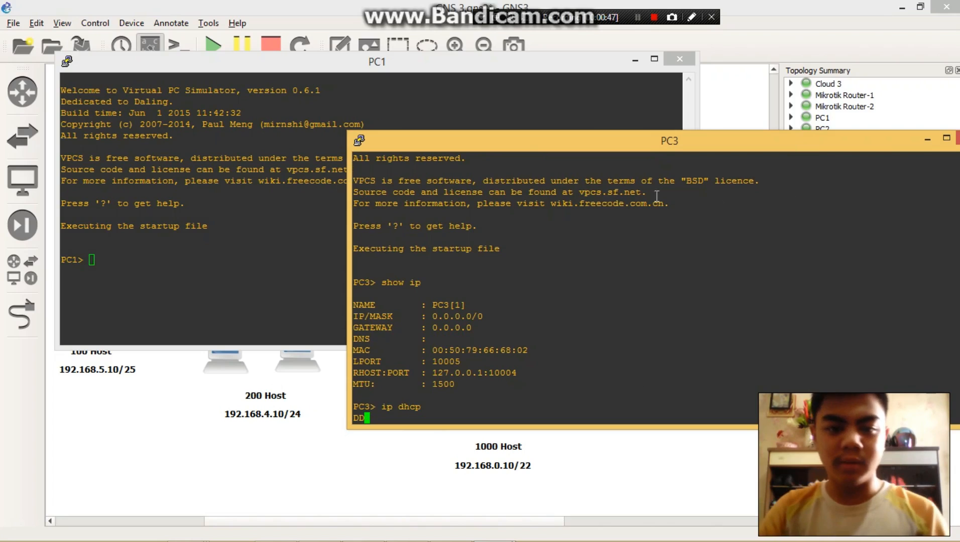
left_click(216, 257)
left_click(481, 402)
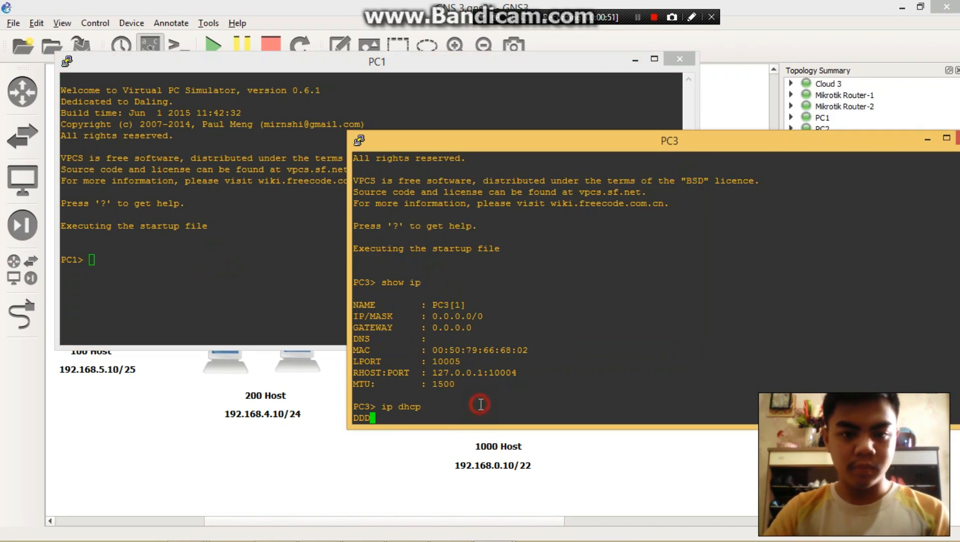
left_click(637, 16)
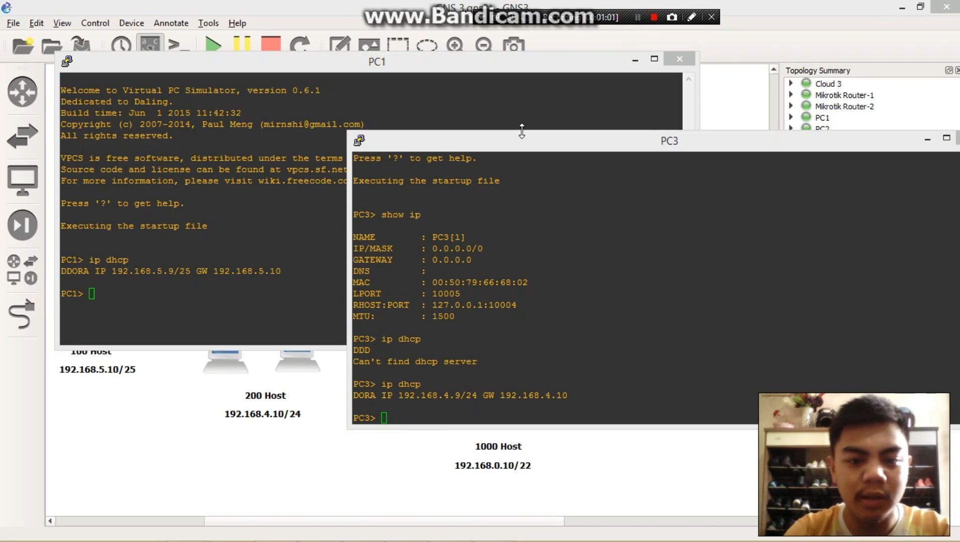
- Display PC3's IP configuration with show ip to check its DHCP lease
left_click(487, 409)
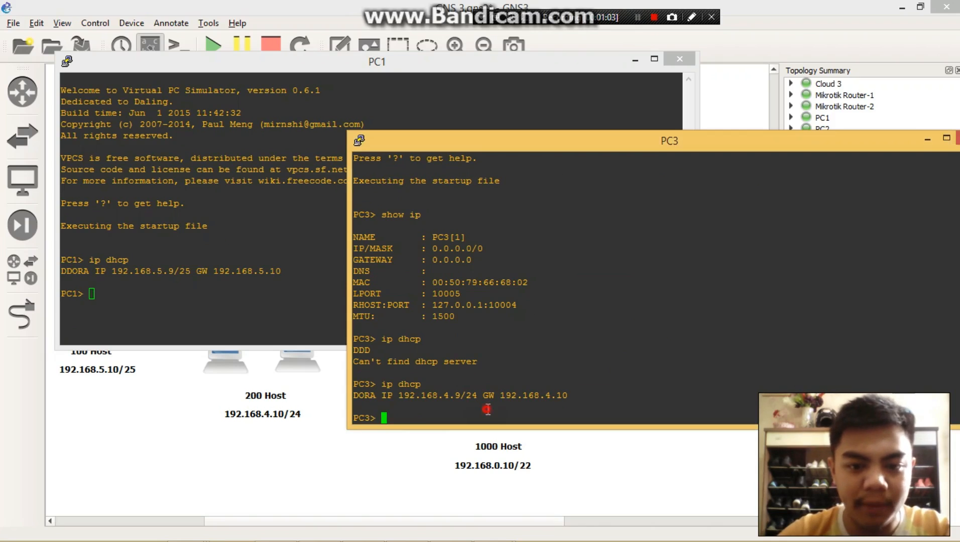
type("ip dhcp")
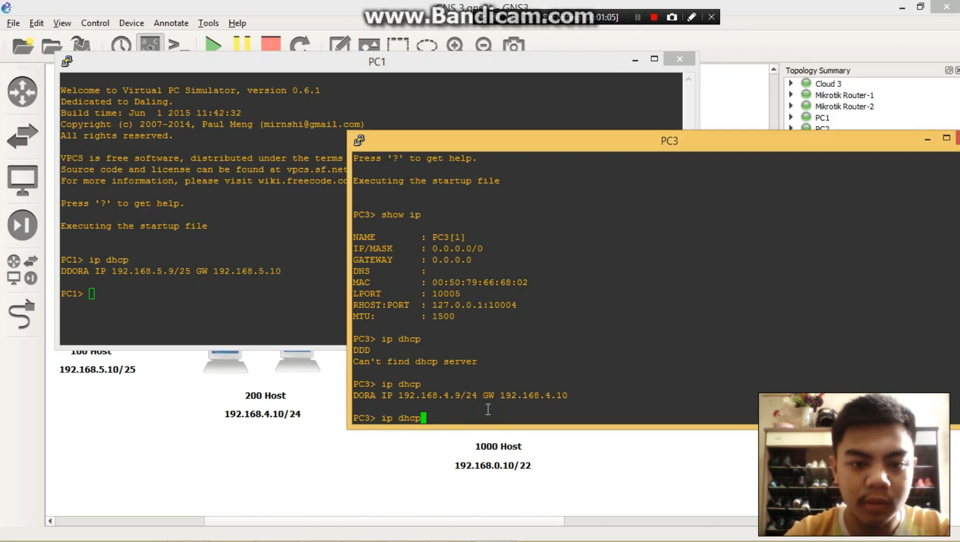
key("BackSpace")
key("BackSpace")
key("BackSpace")
key("BackSpace")
key("BackSpace")
key("BackSpace")
key("BackSpace")
type("show ip")
key("Return")
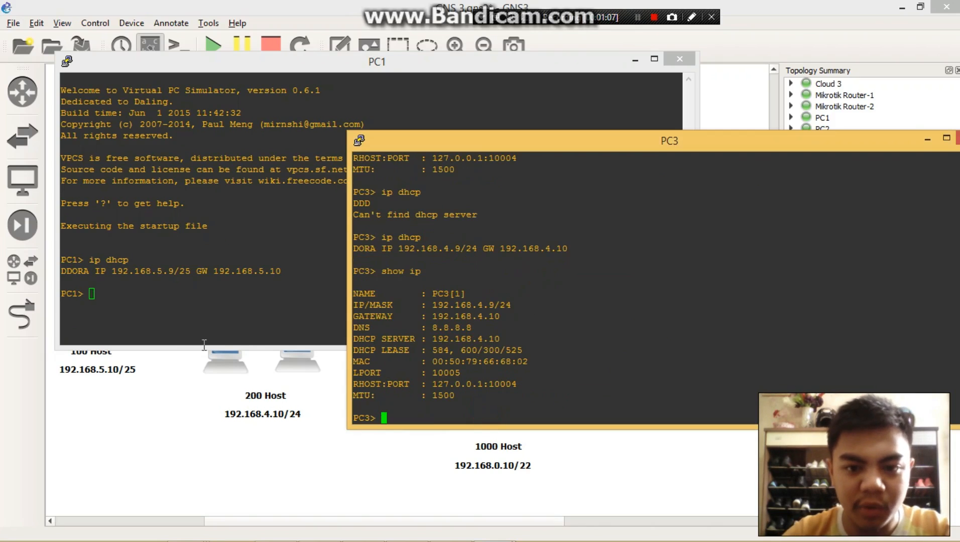
- Ping 192.168.4.9 from the PC1 console to test its connection to PC3, and return to the prompt
left_click(150, 313)
type("p")
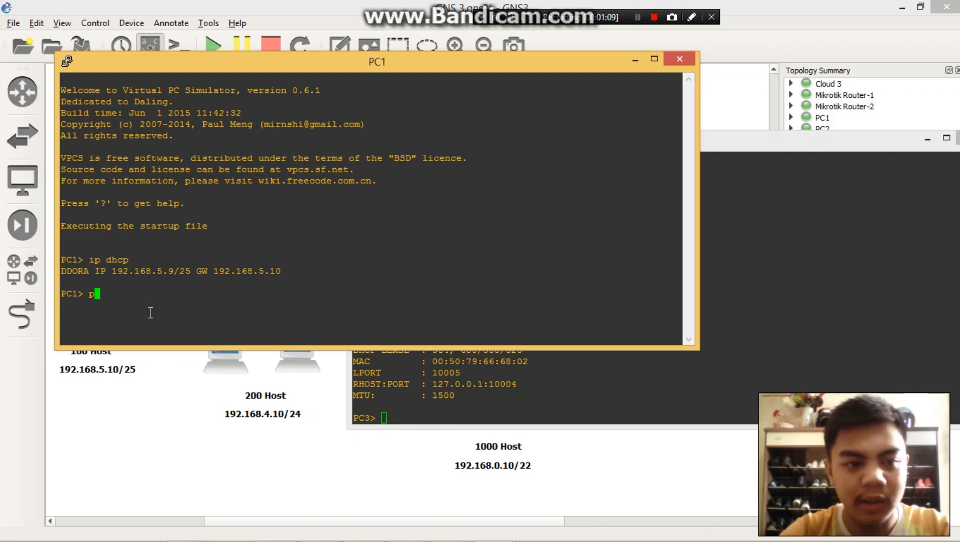
type("ing 192.")
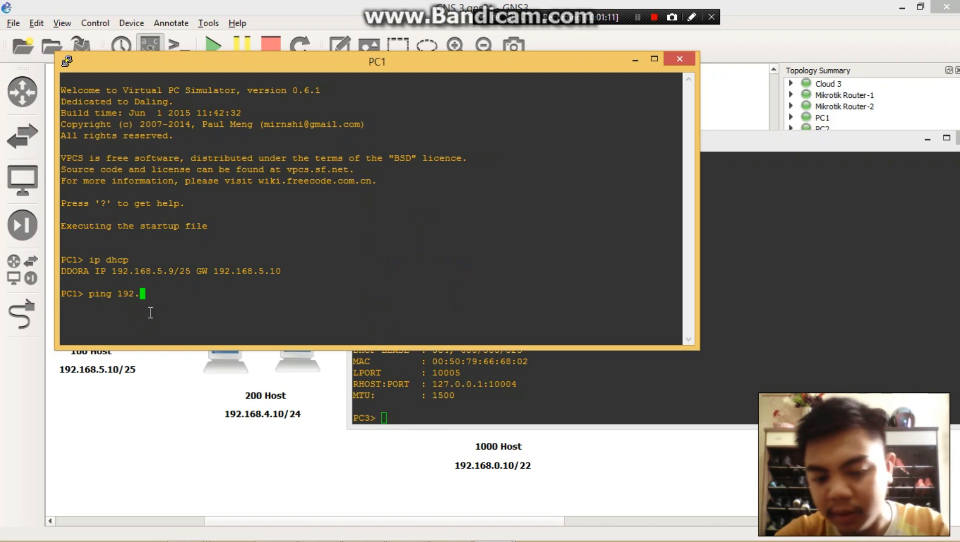
type("168.4.9")
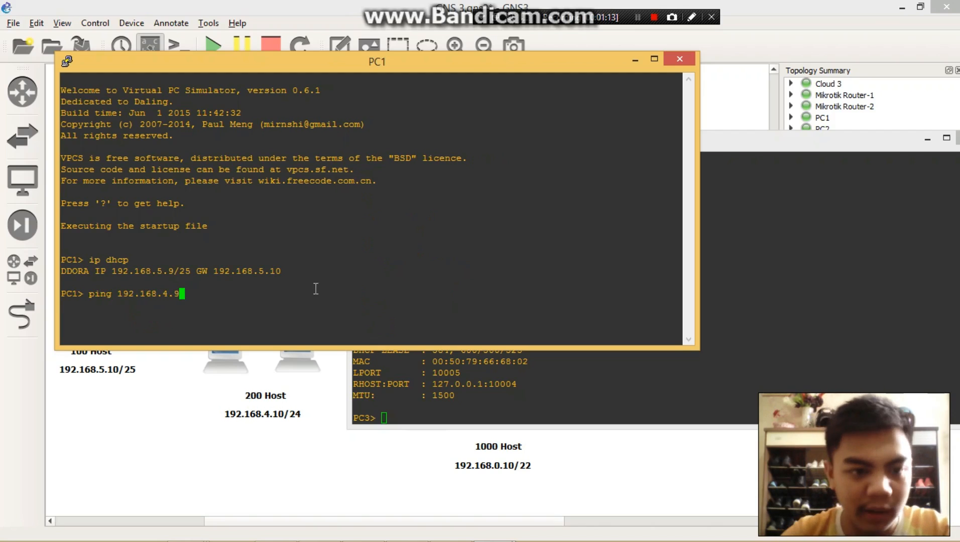
left_click(820, 378)
left_click(256, 285)
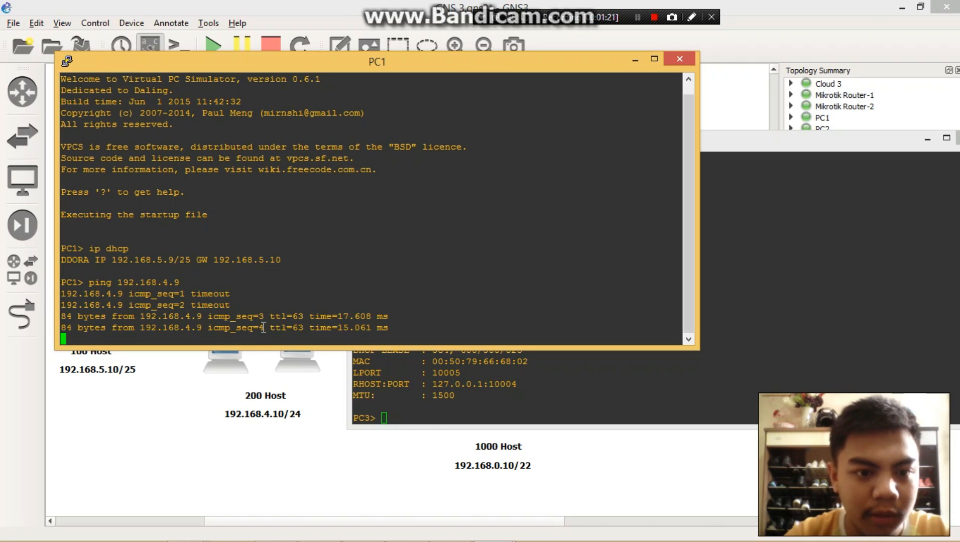
type("c")
key("ctrl+c")
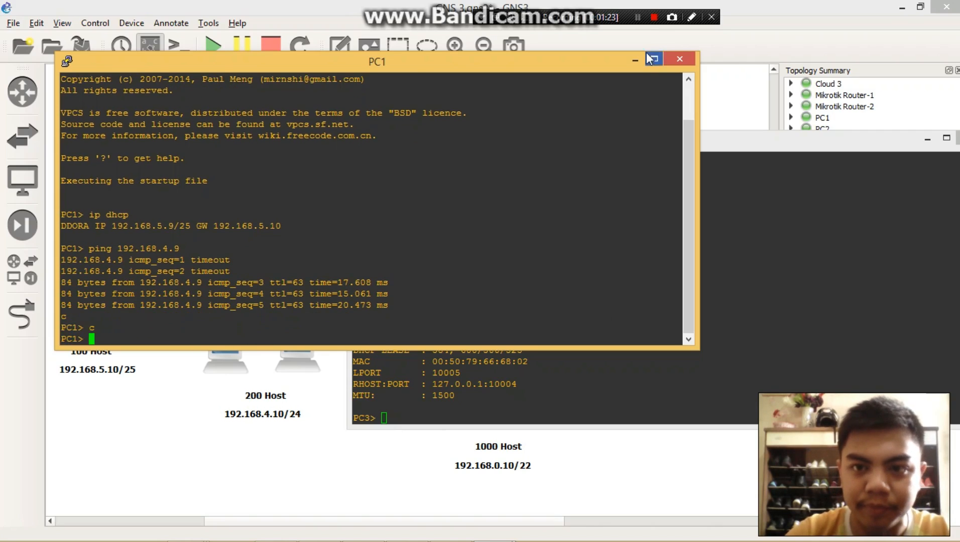
left_click(636, 18)
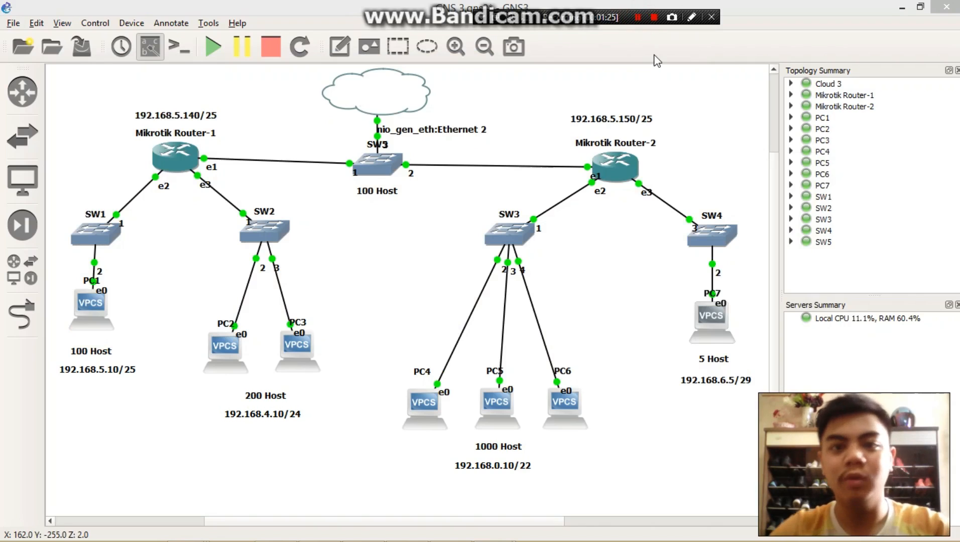